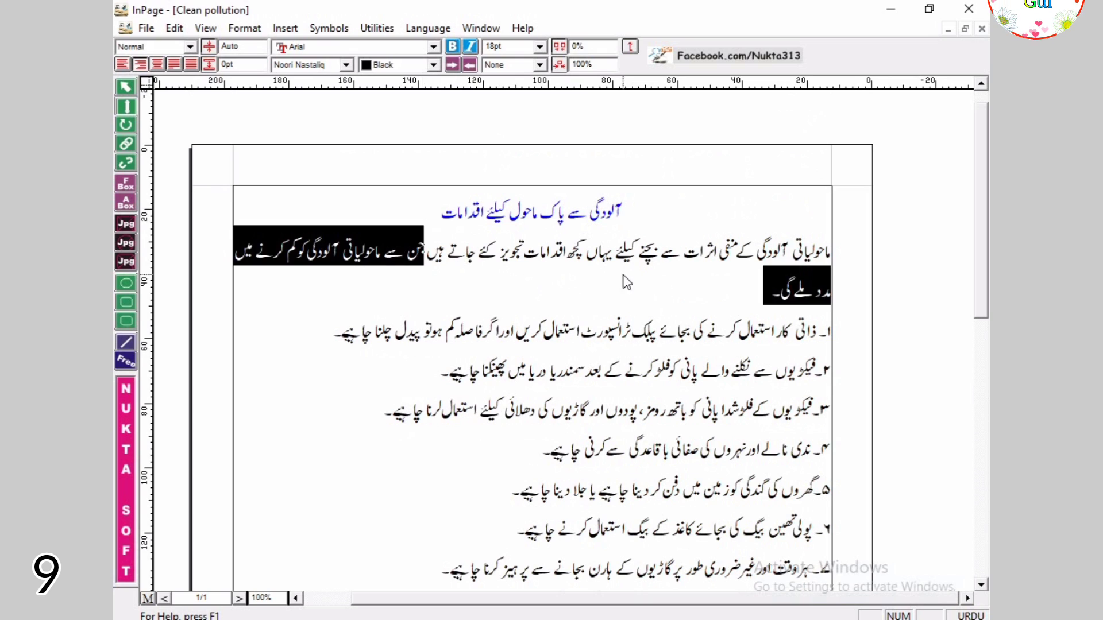
- Select the phrase "اقدامات تجویز کئے جاتے ہیں" in the opening paragraph and review its character settings
click(604, 278)
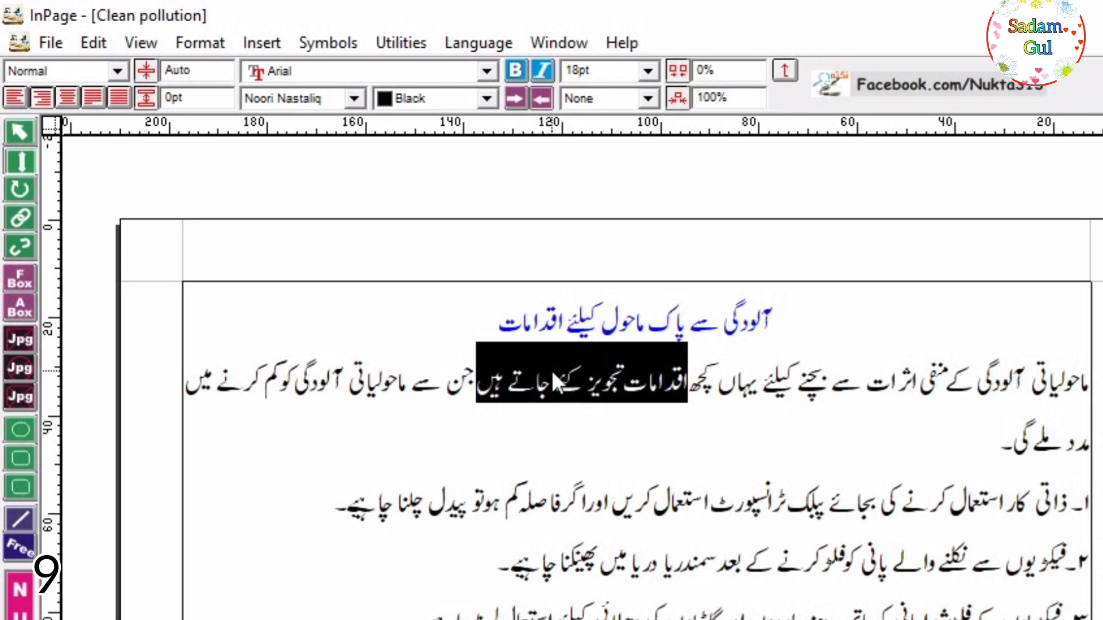
click(209, 51)
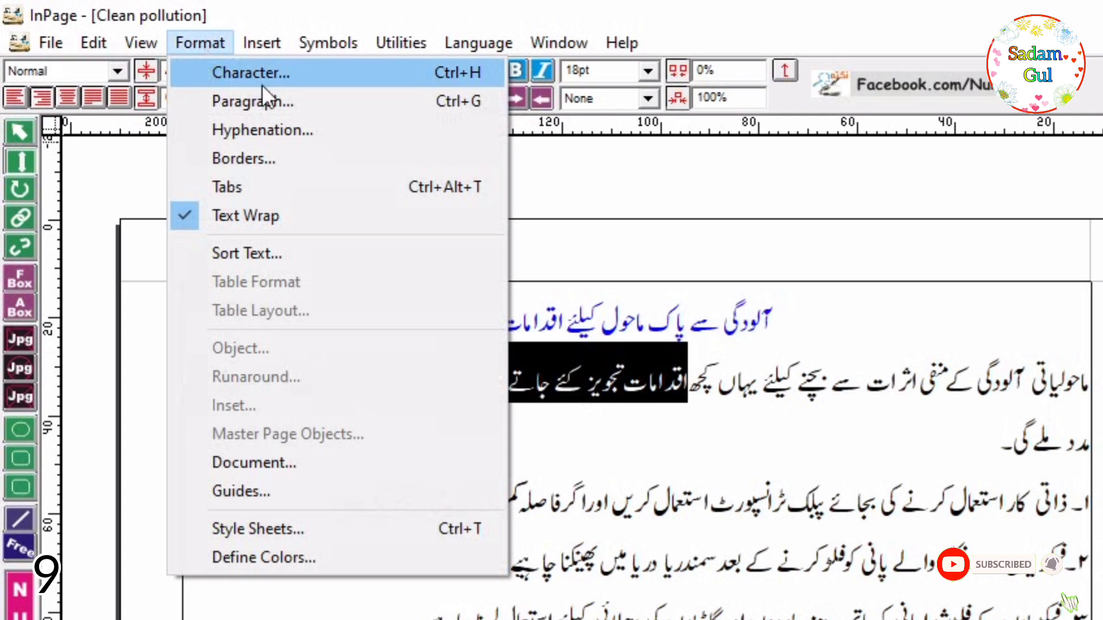
click(294, 68)
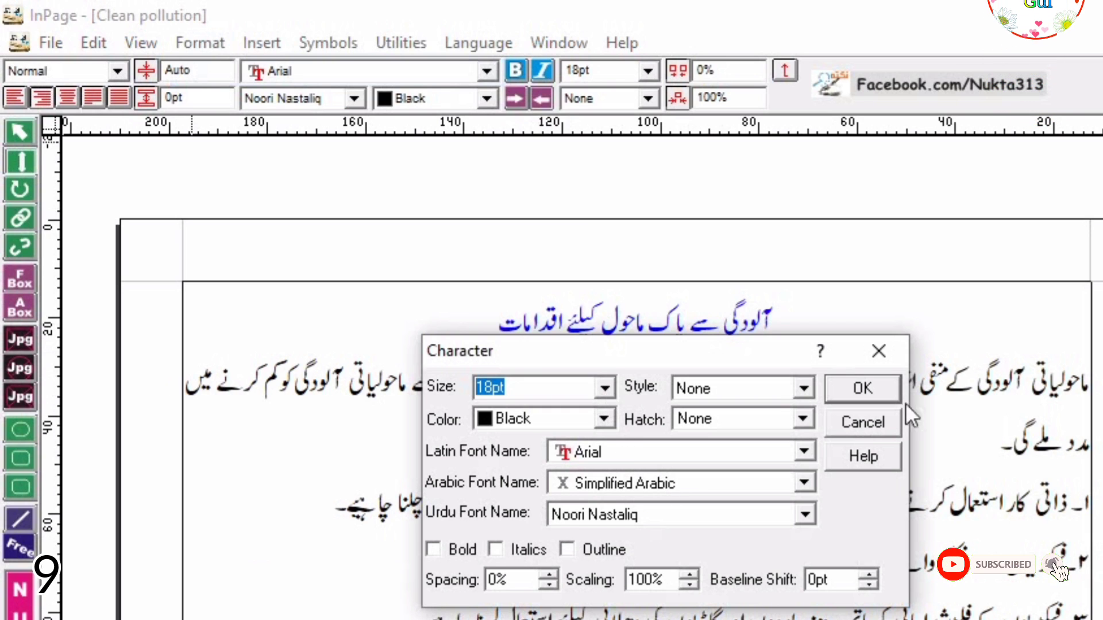
click(870, 390)
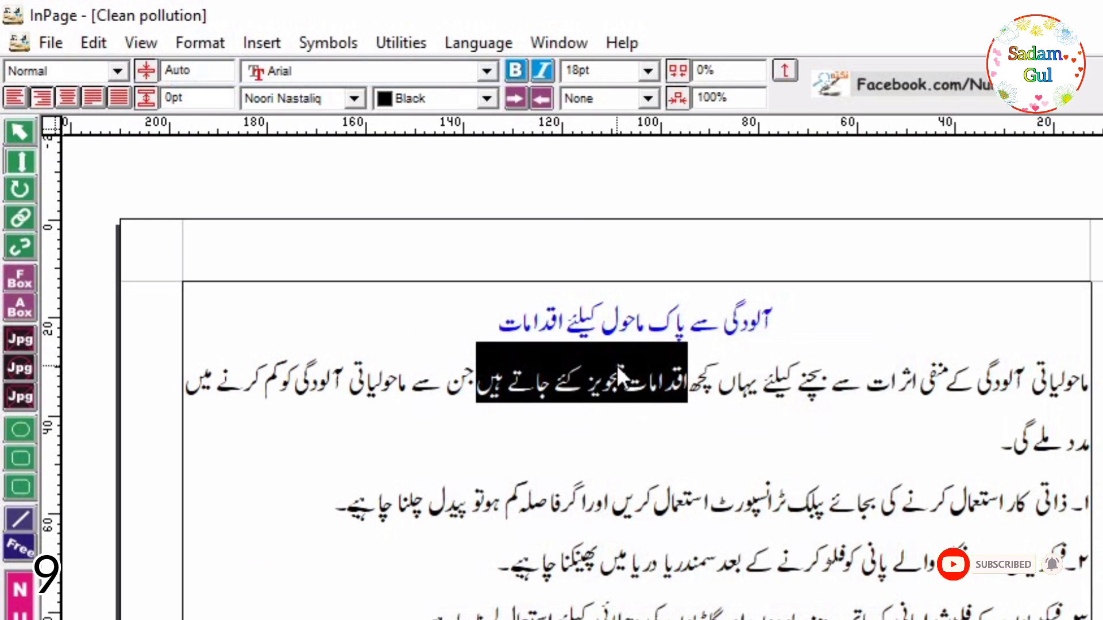
- Check the paragraph preferences for the selected phrase without changing them
click(199, 47)
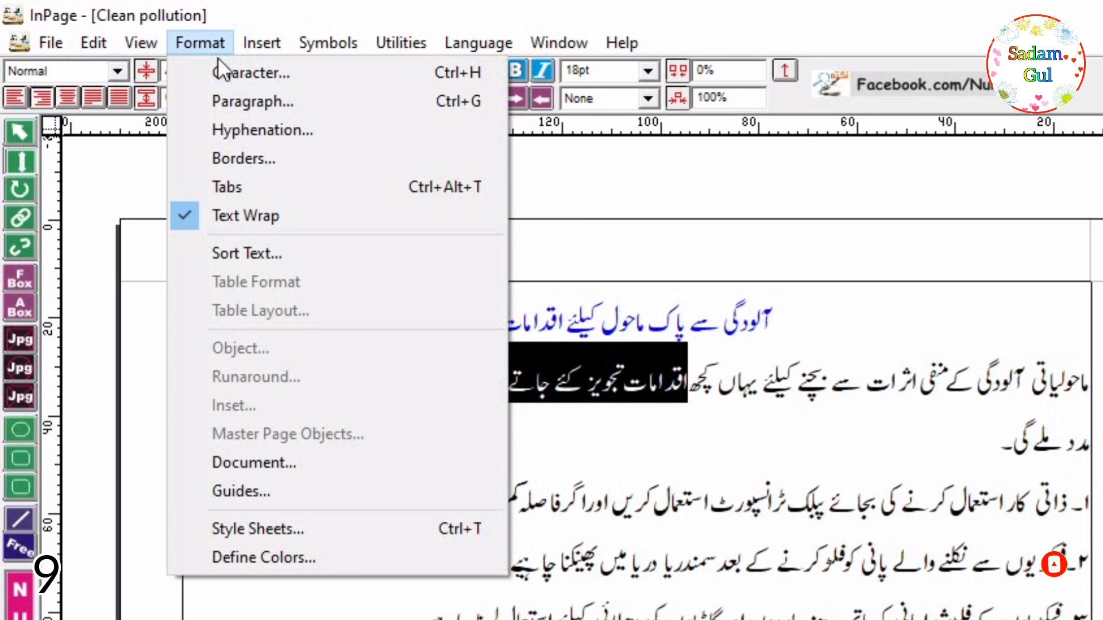
click(241, 98)
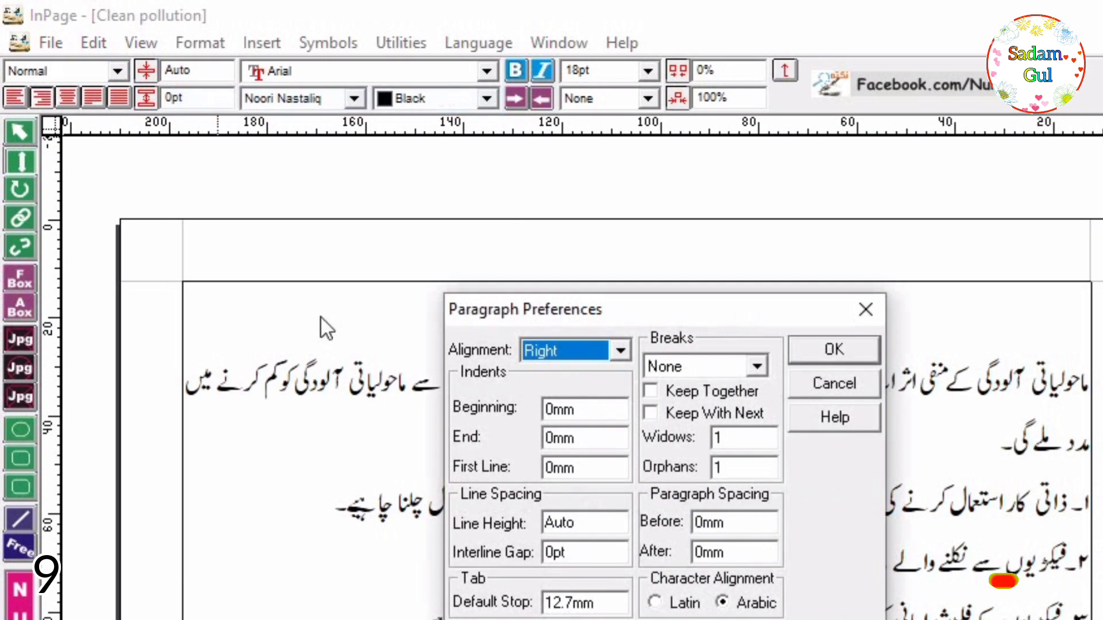
click(868, 308)
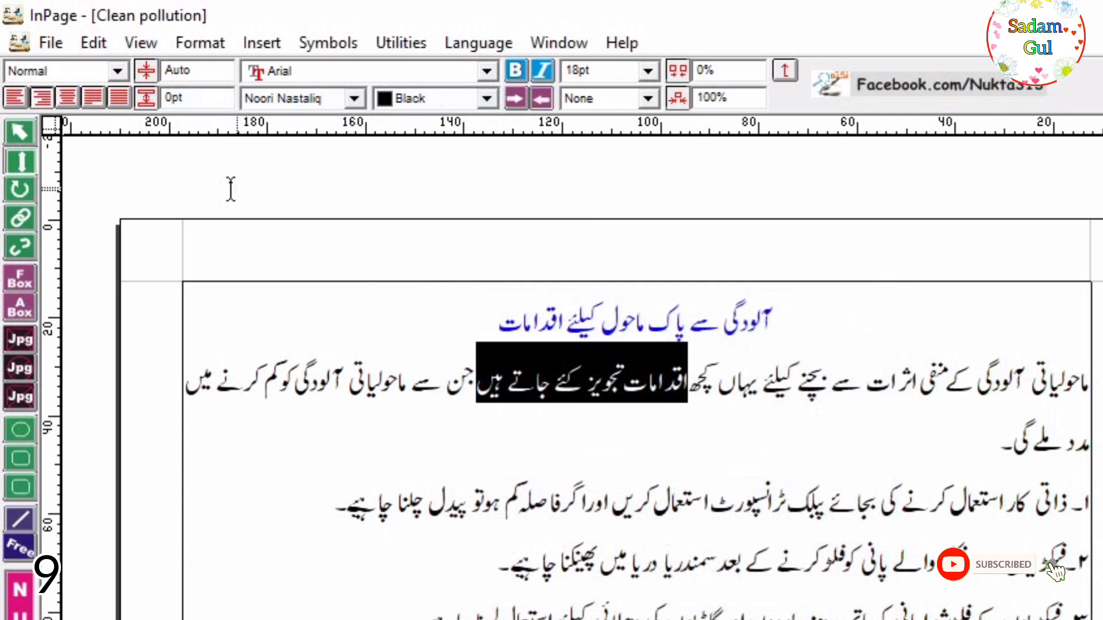
- Set the font size of the selected phrase "اقدامات تجویز کئے جاتے ہیں" to 36pt in its character settings
click(221, 43)
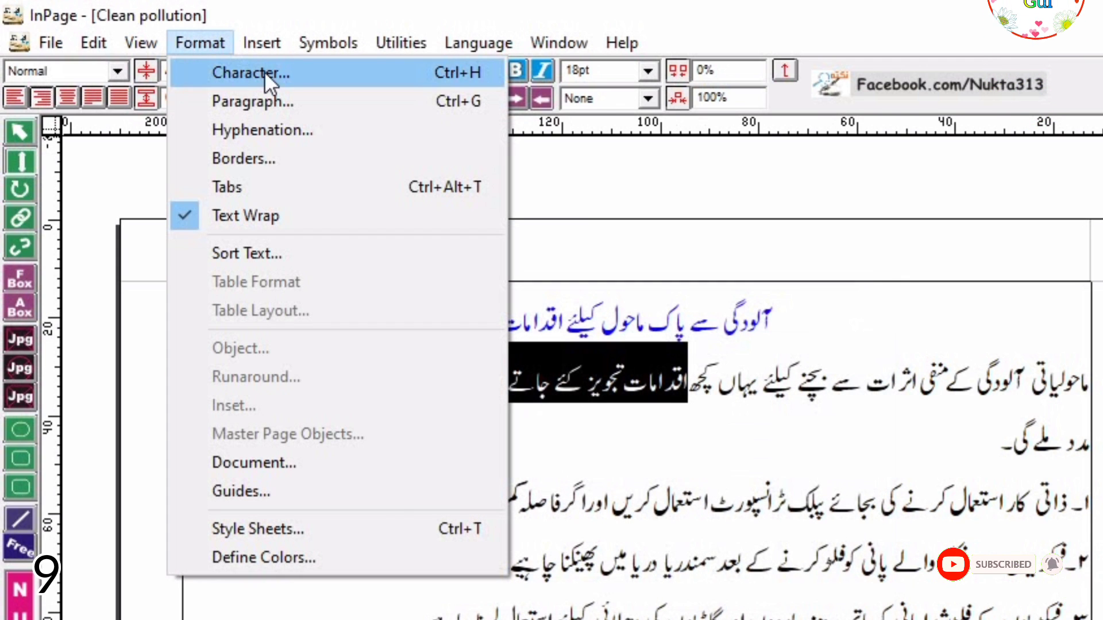
click(265, 71)
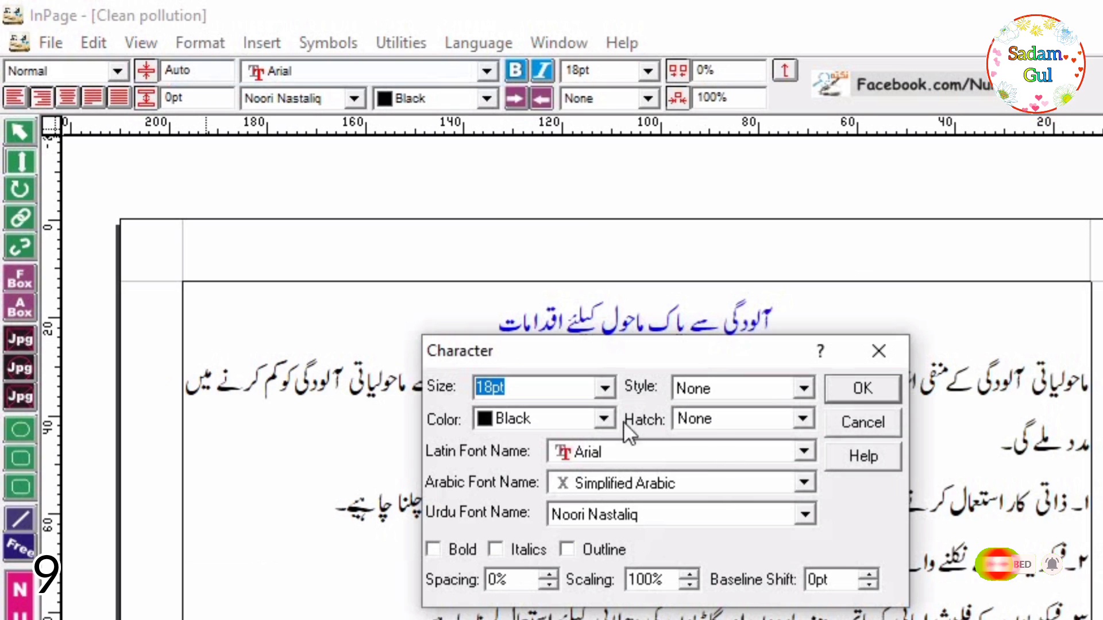
click(606, 387)
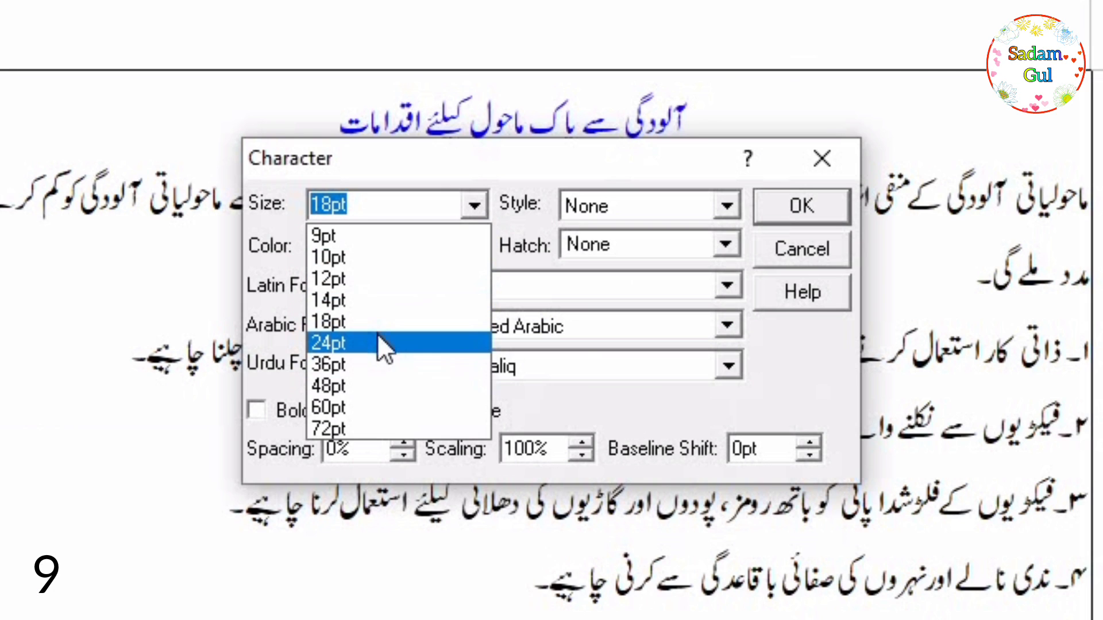
click(353, 363)
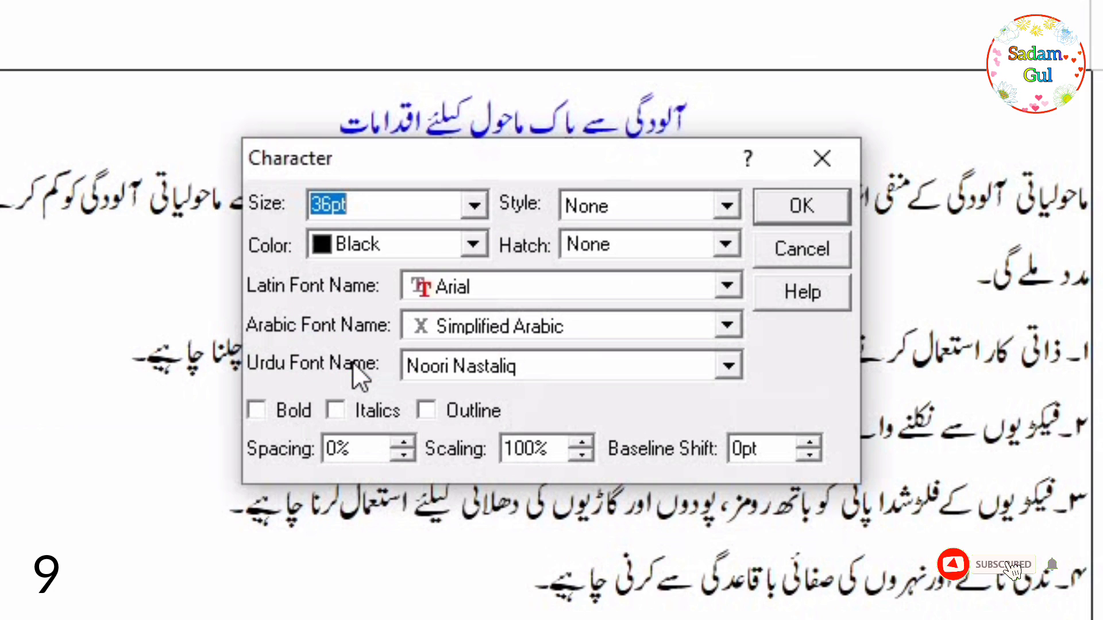
click(792, 210)
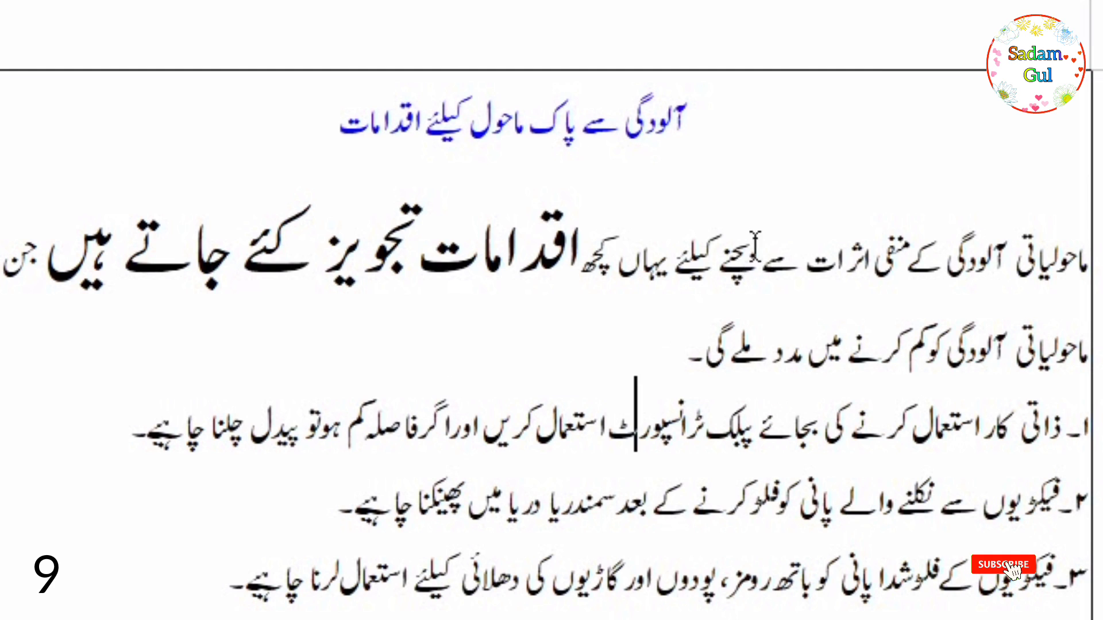
- Select the phrase "کے منفی اثرات سے بچنے" in the opening paragraph and review its paragraph preferences
drag(715, 263, 936, 244)
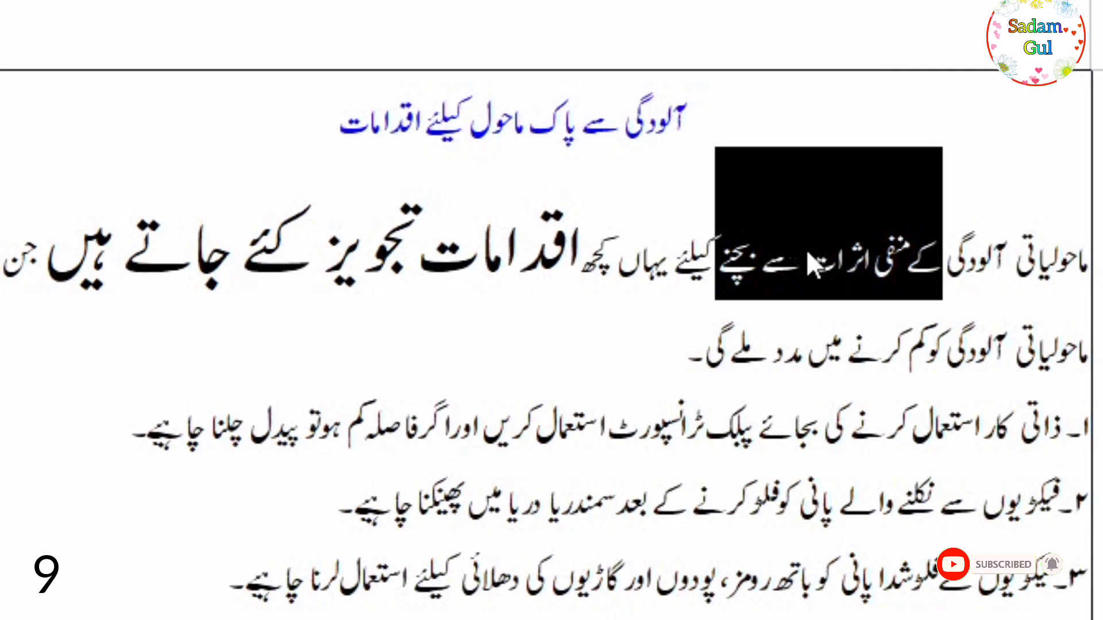
right_click(796, 216)
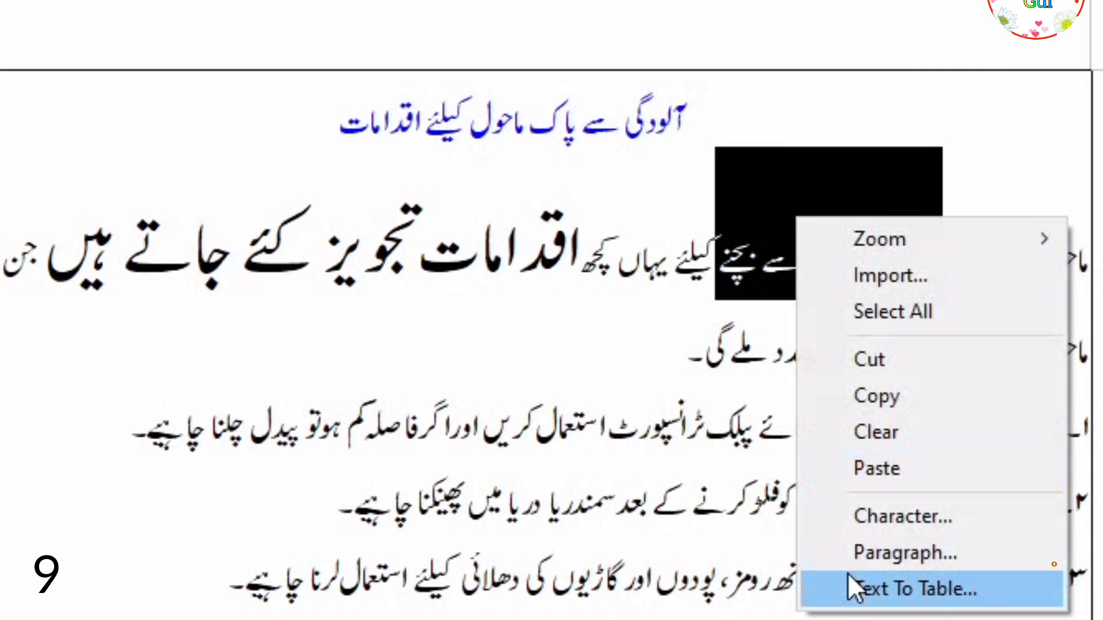
click(904, 552)
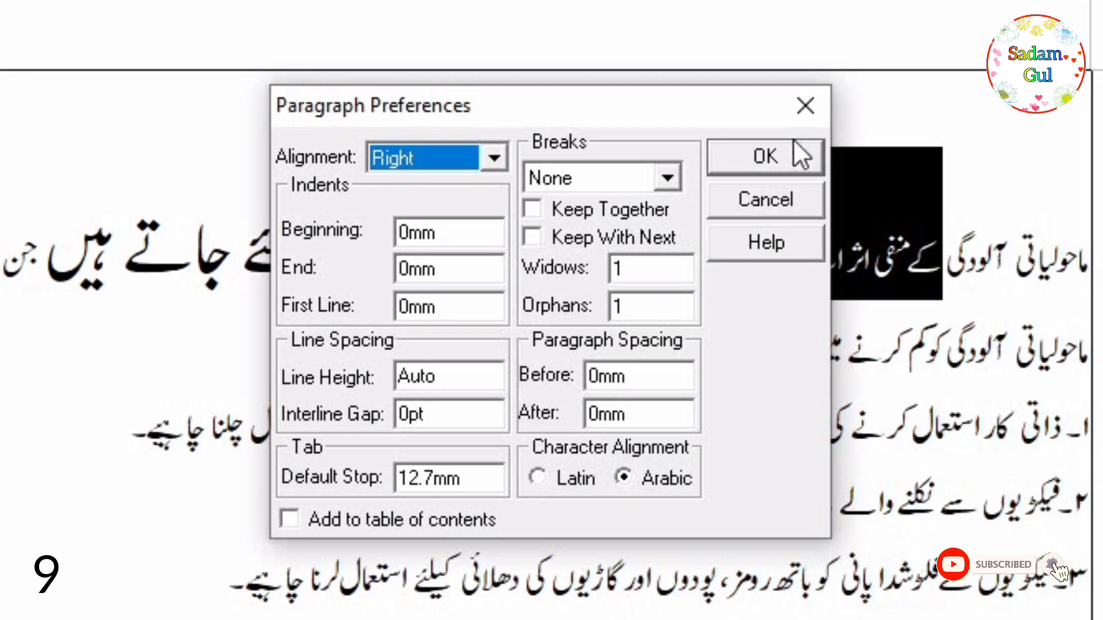
click(765, 156)
- Format the selected phrase "کے منفی اثرات سے بچنے" as 14pt red text through its character settings
right_click(850, 194)
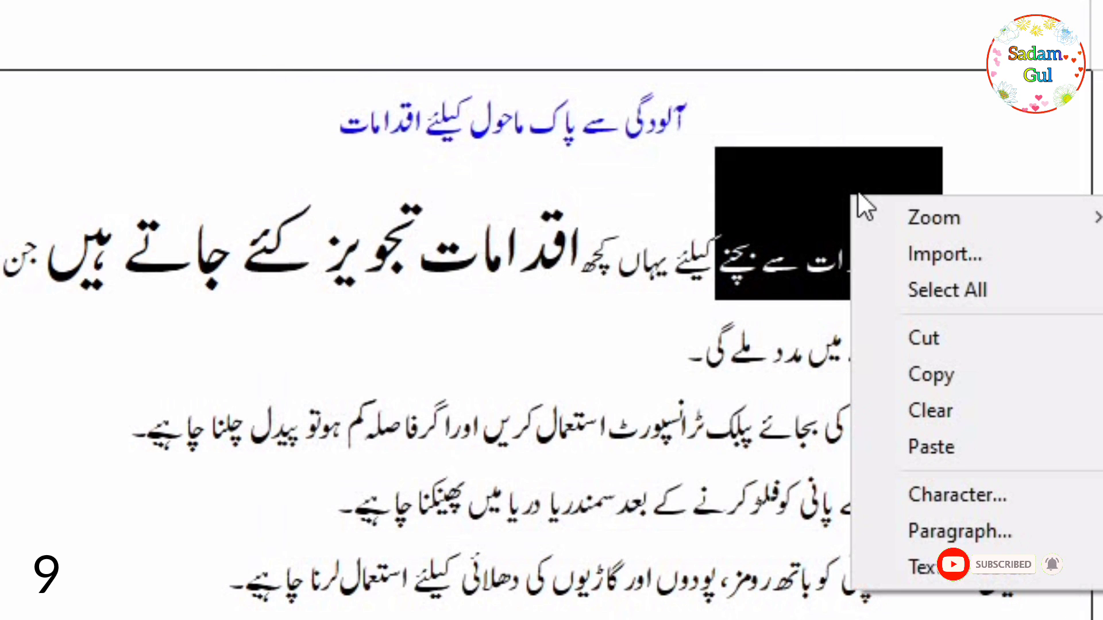
click(951, 498)
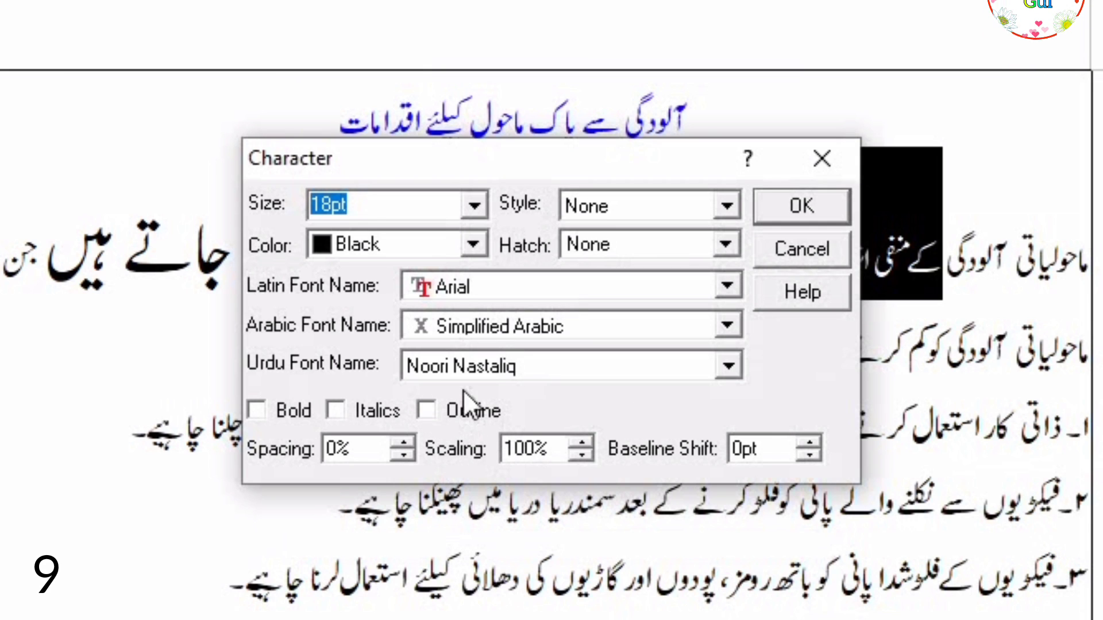
click(472, 208)
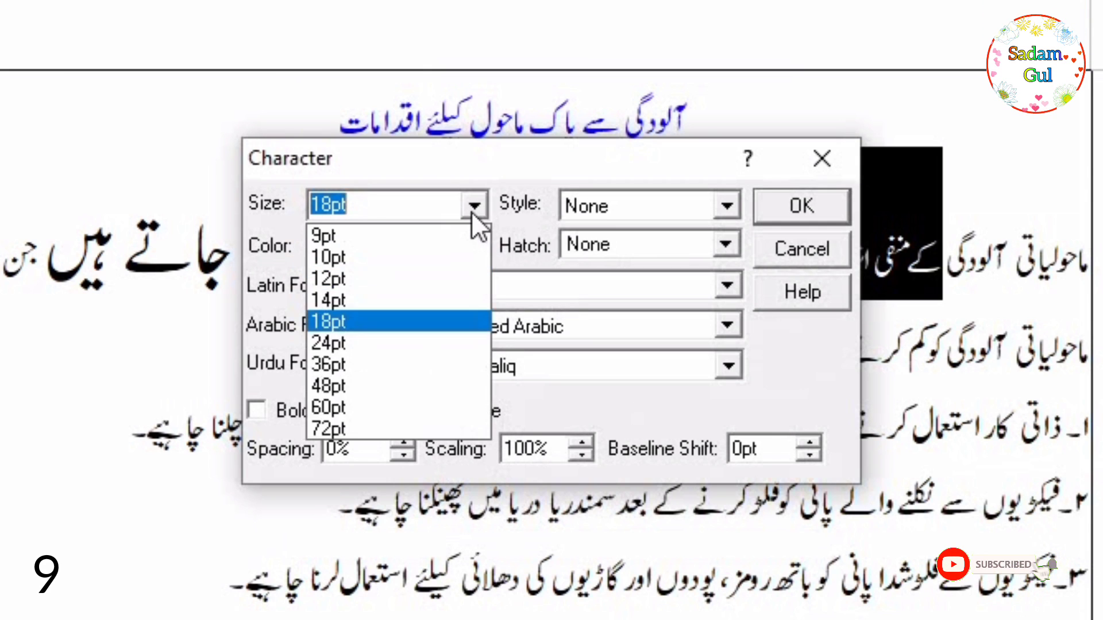
click(366, 304)
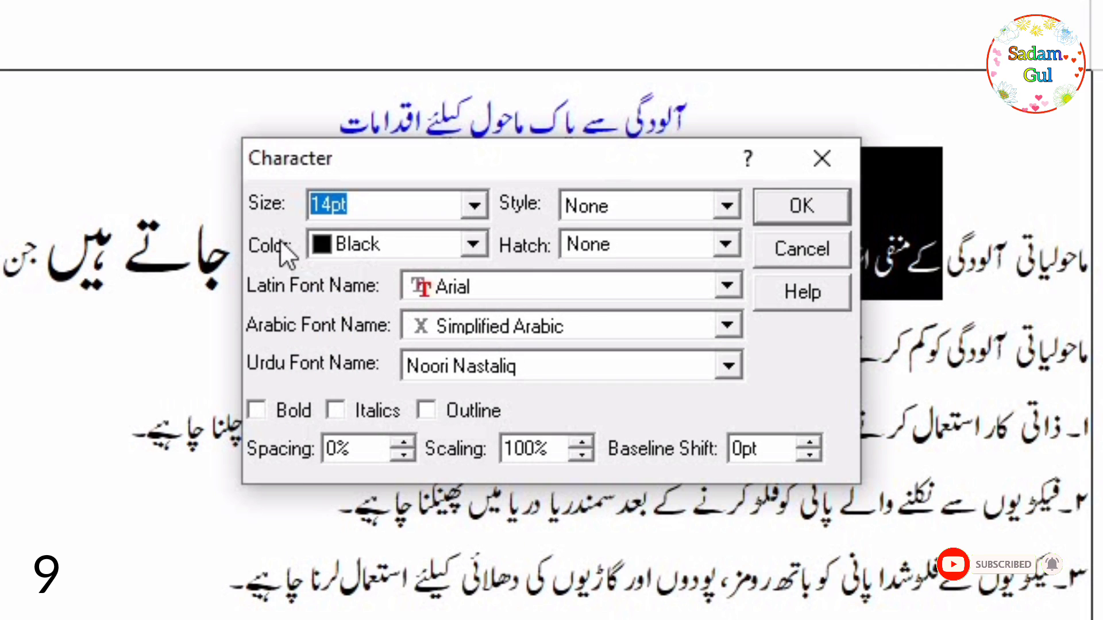
click(467, 244)
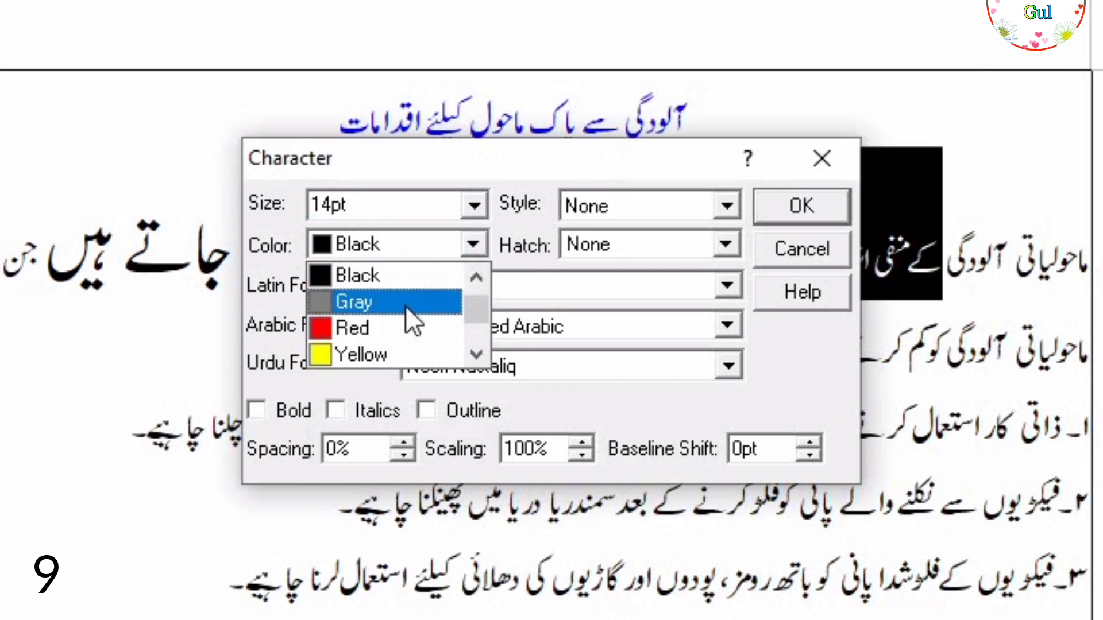
click(372, 331)
click(474, 244)
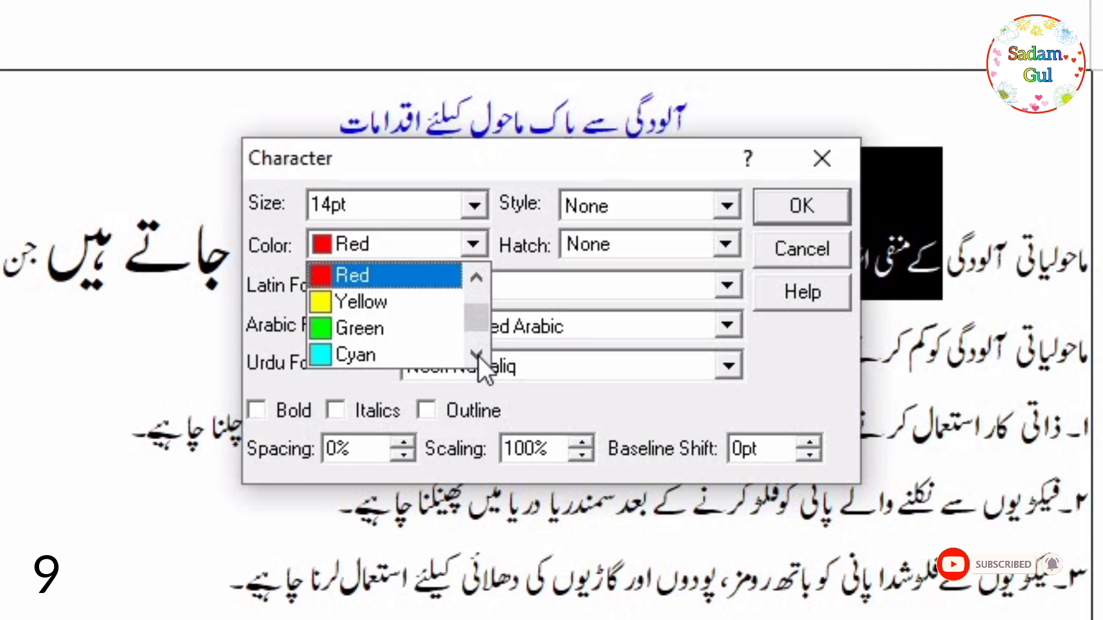
mouse_move(481, 301)
mouse_down()
mouse_move(481, 344)
mouse_move(477, 297)
mouse_up()
click(357, 354)
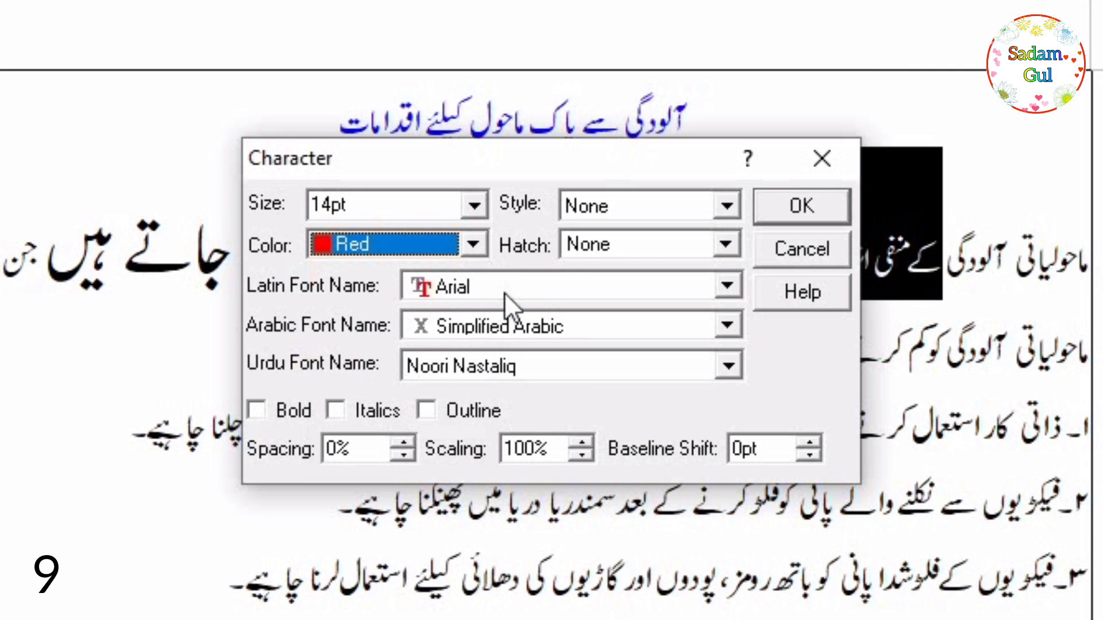
click(789, 212)
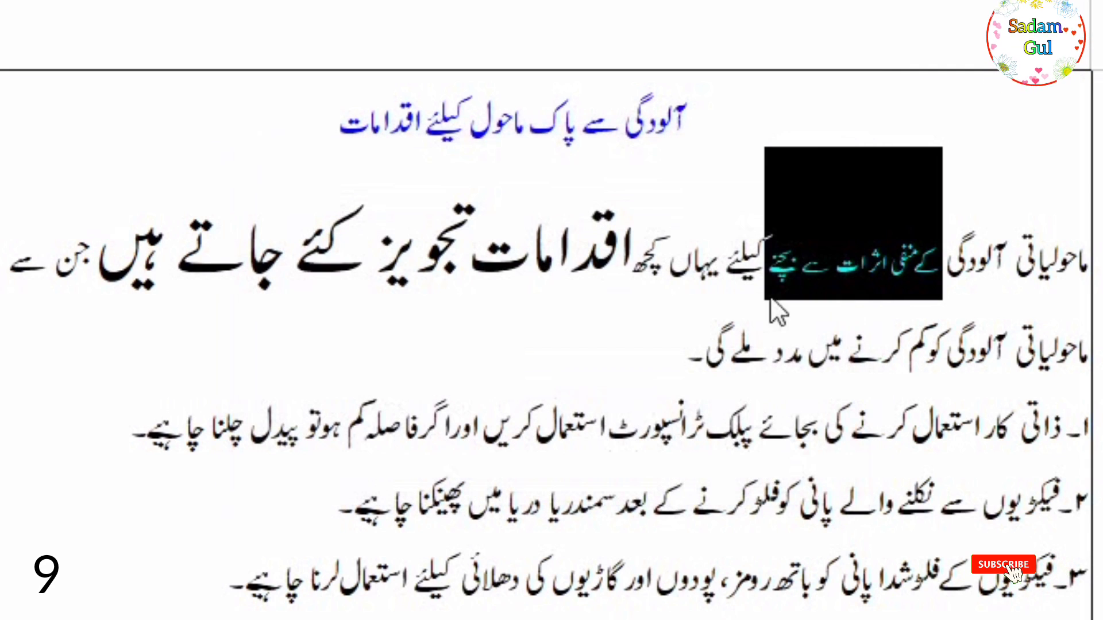
click(794, 505)
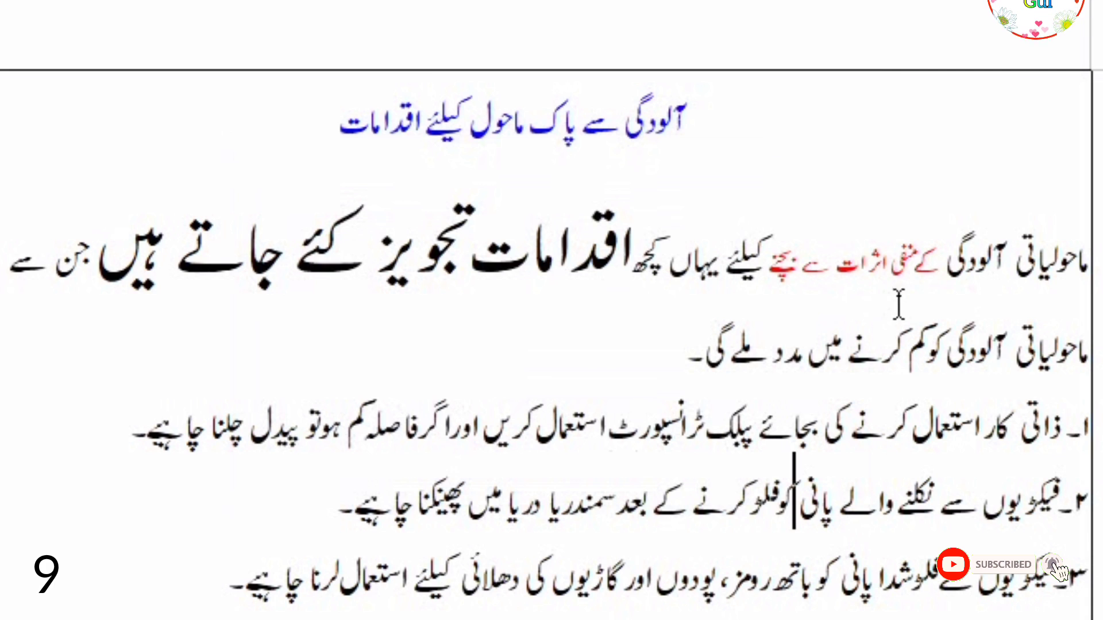
- Set the red phrase "کے منفی اثرات سے بچنے" to 24pt and apply the Double line style
drag(945, 266, 780, 259)
right_click(832, 250)
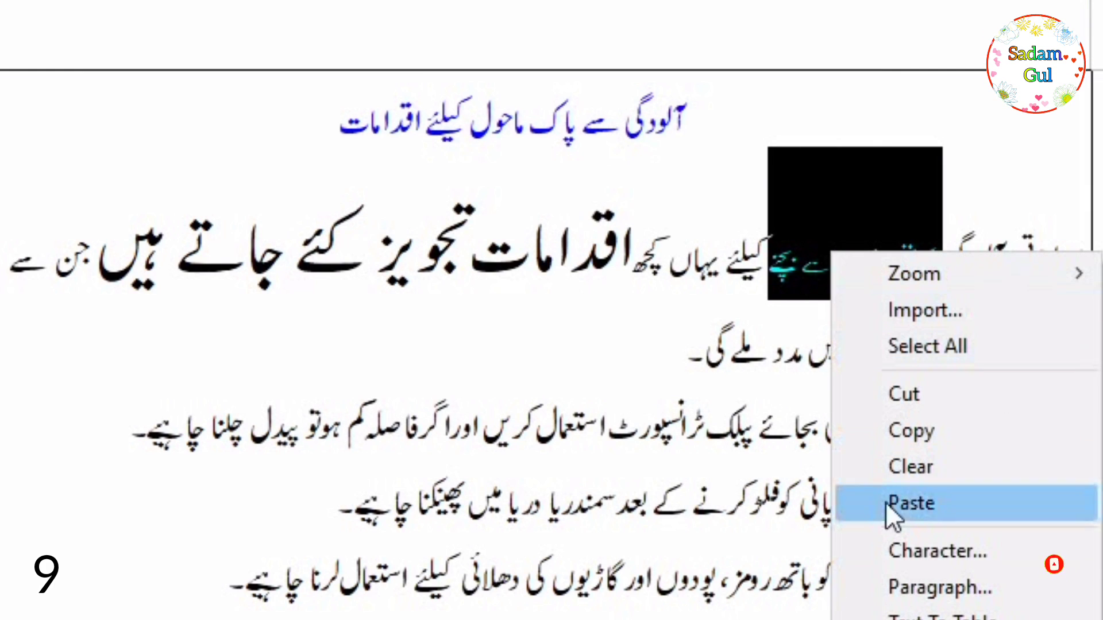
click(906, 549)
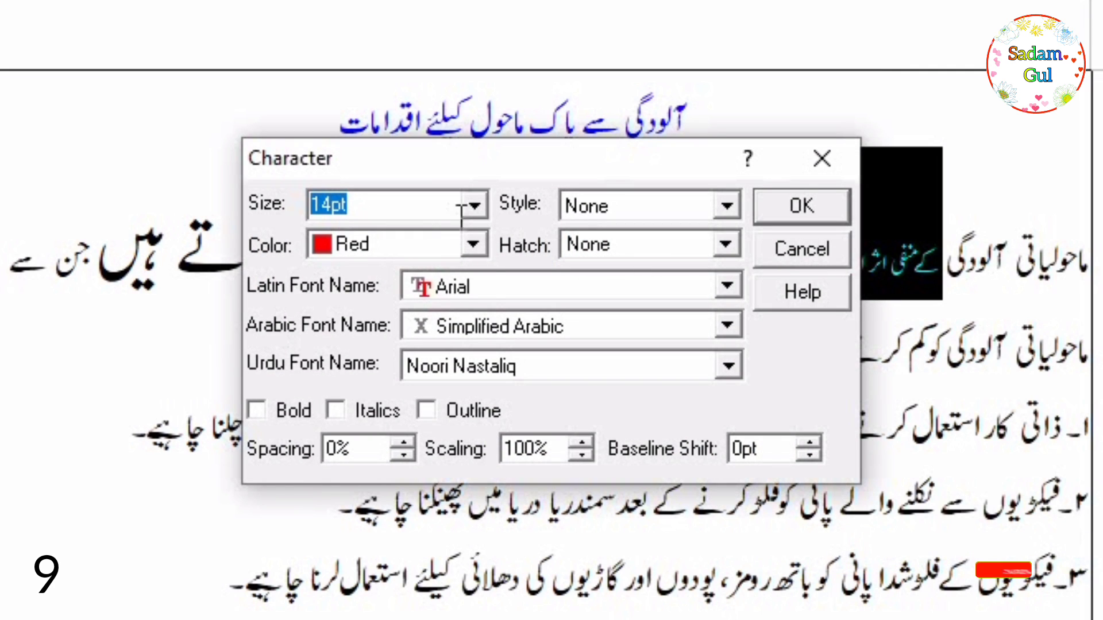
click(474, 207)
click(370, 318)
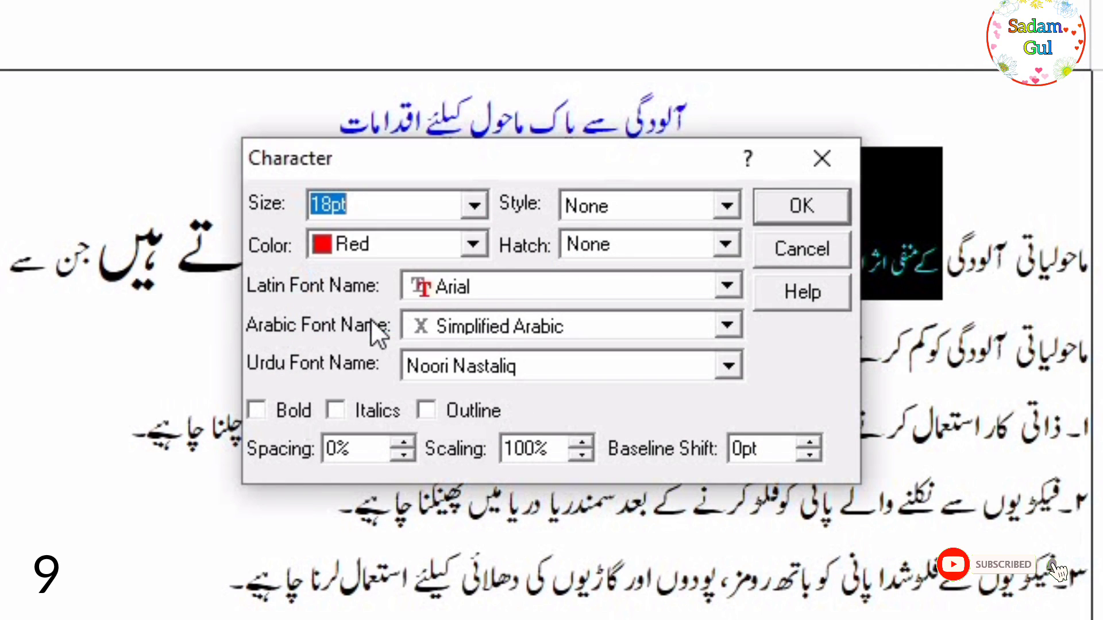
click(474, 207)
click(356, 342)
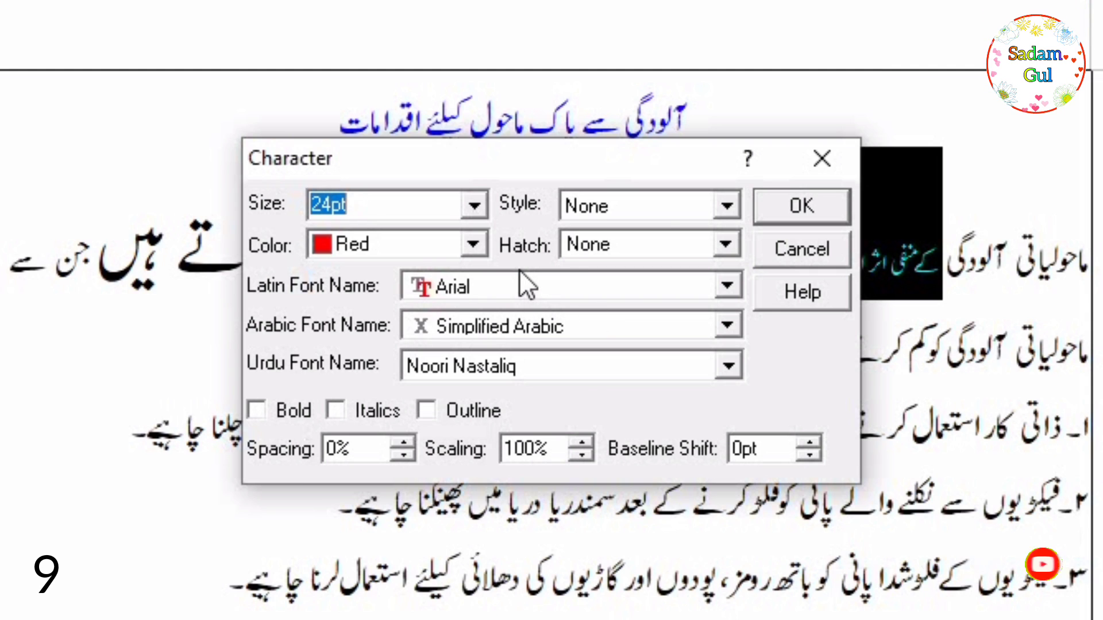
click(727, 205)
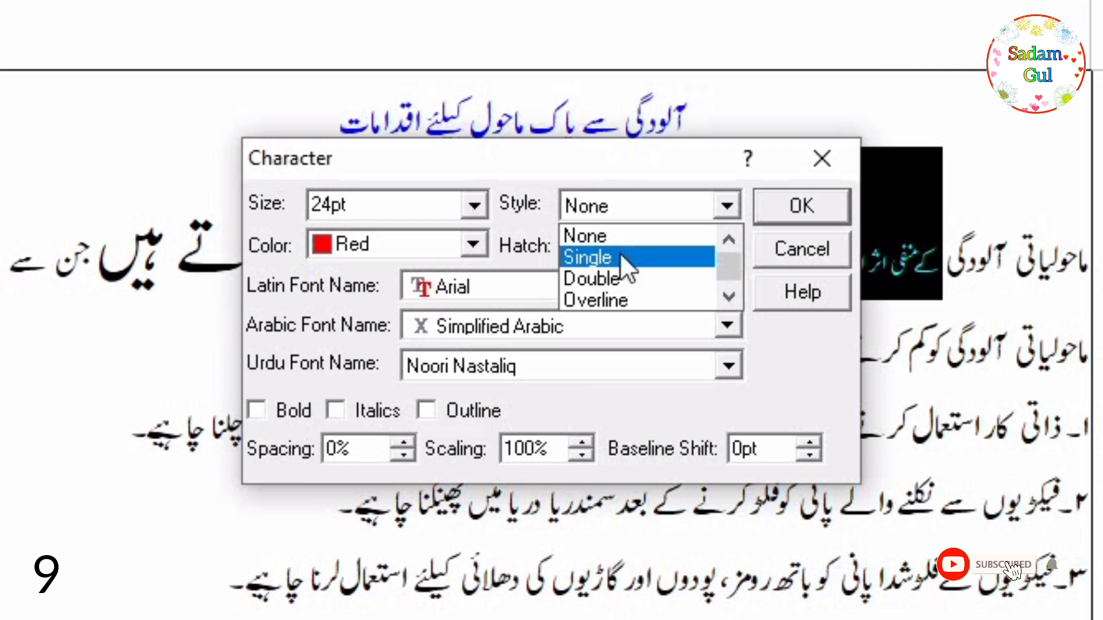
click(595, 281)
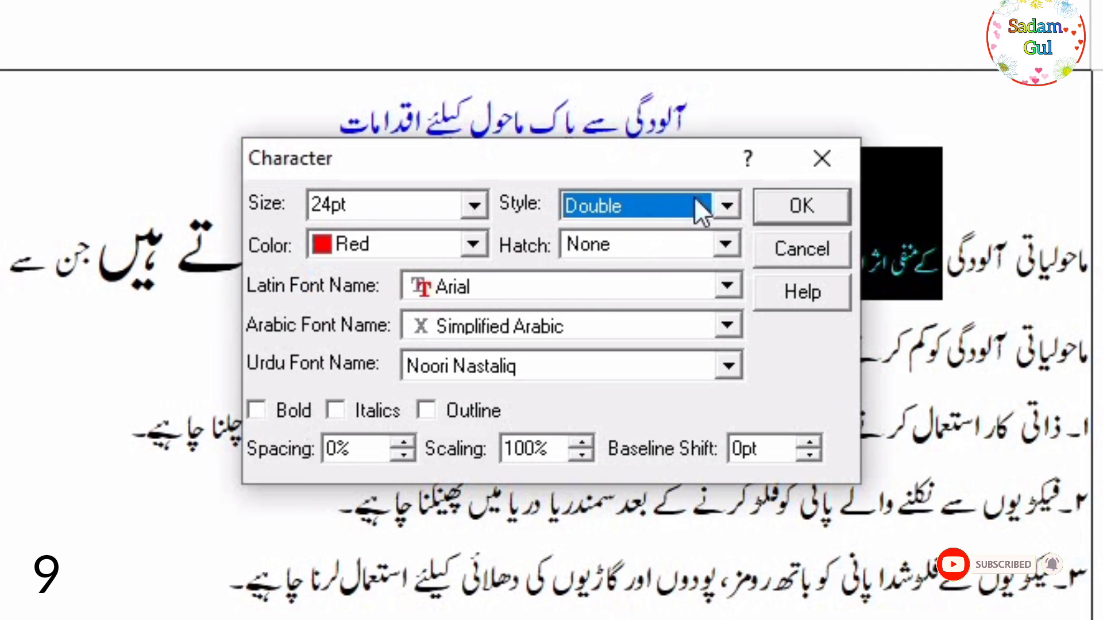
click(804, 201)
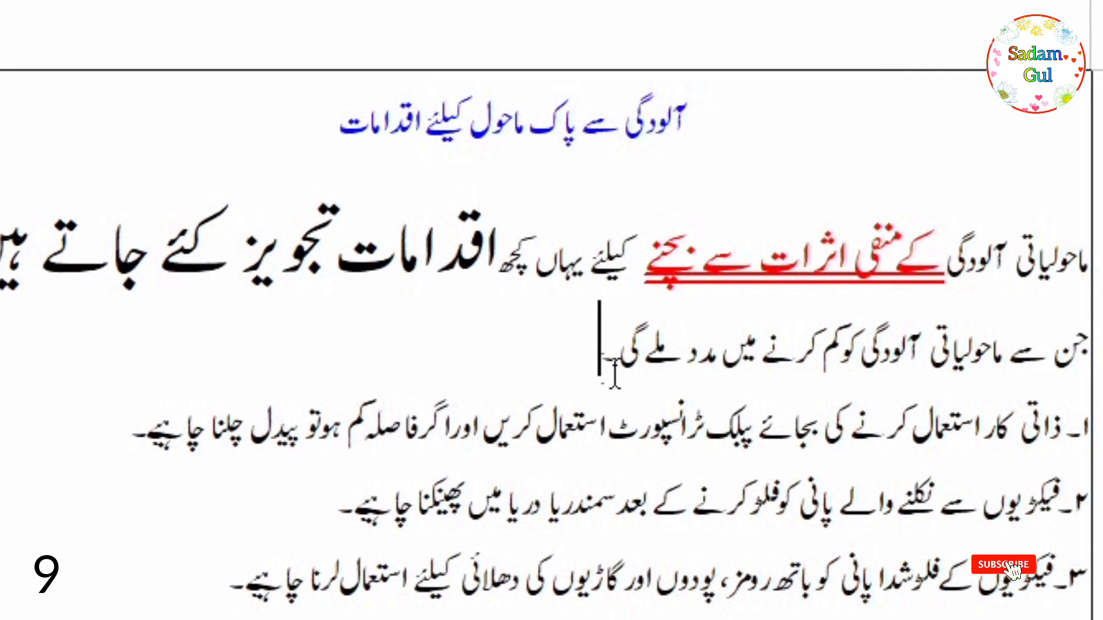
- Choose red text at 36pt for the phrase "کو کم کرنے میں مدد ملے گی۔" in its character settings
drag(601, 359, 864, 361)
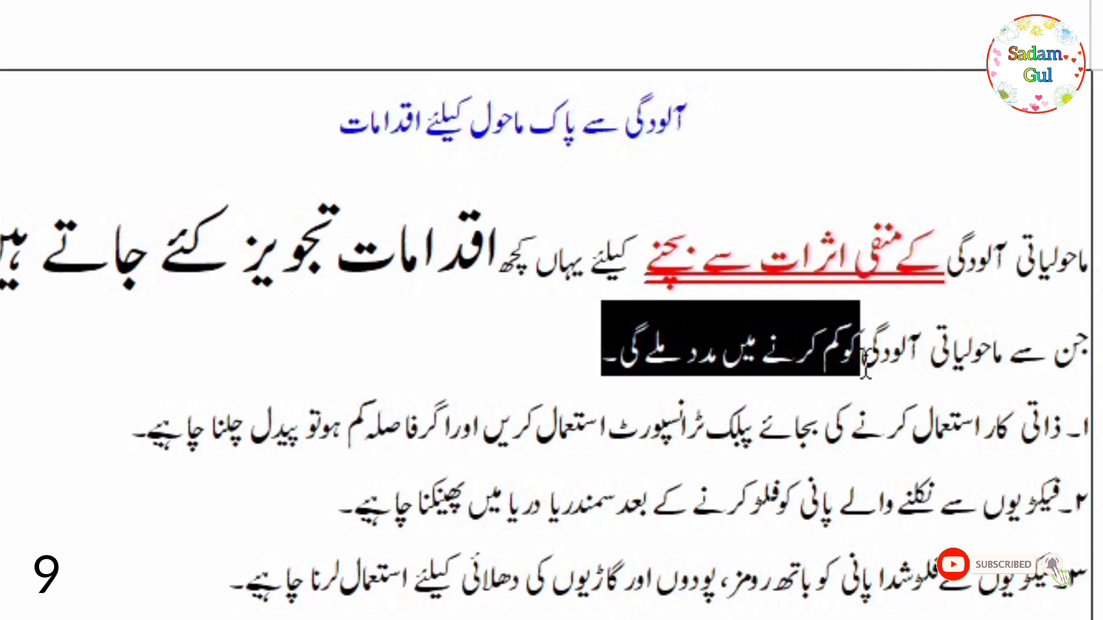
right_click(727, 338)
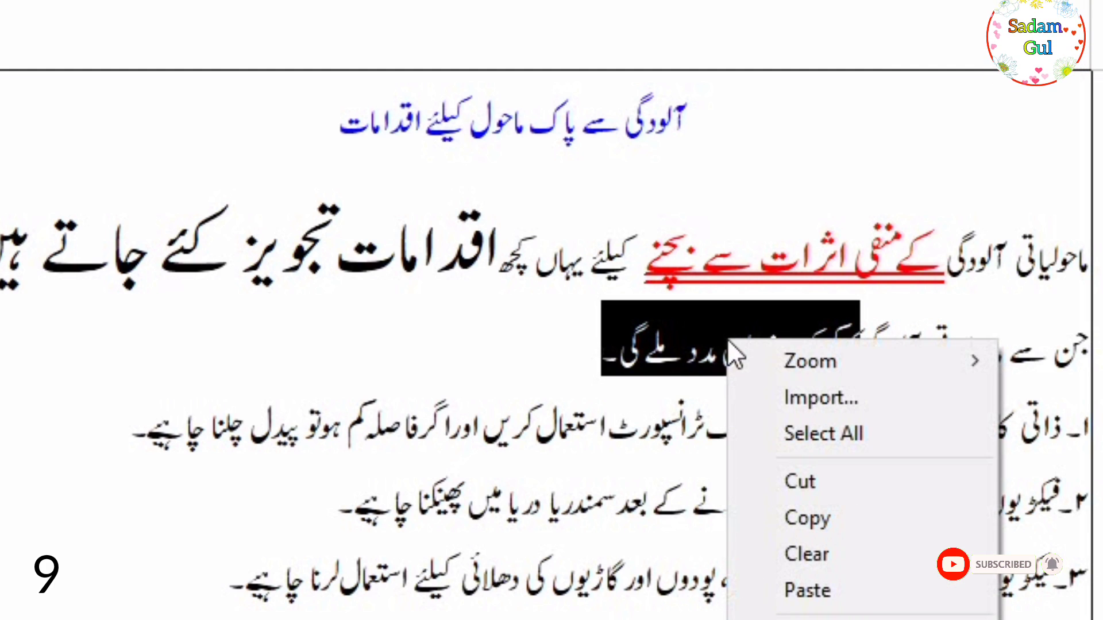
click(704, 354)
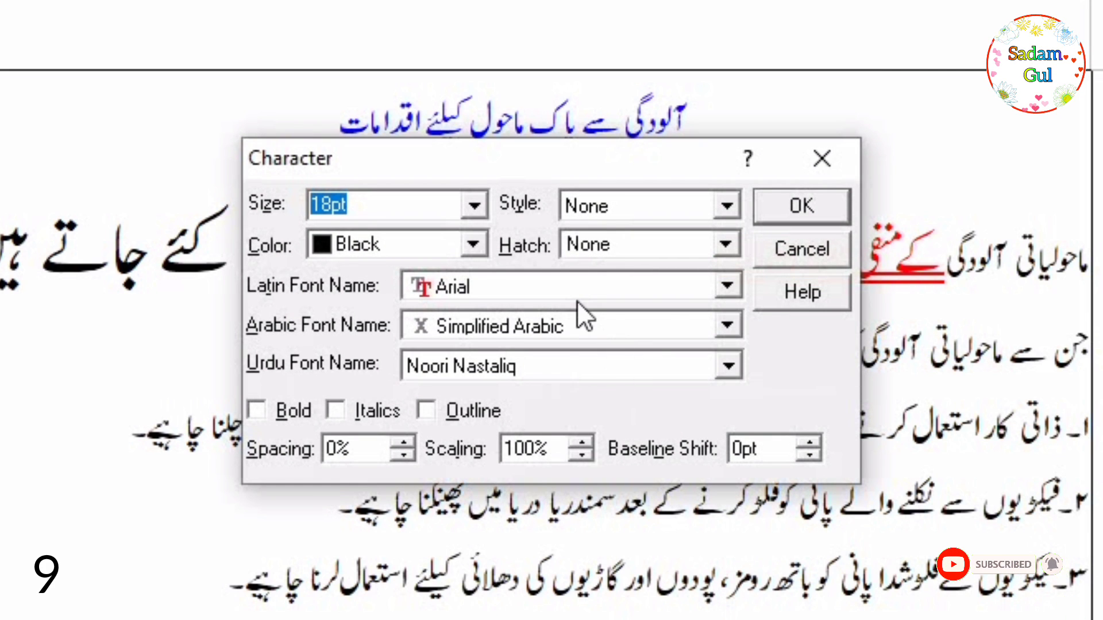
click(478, 242)
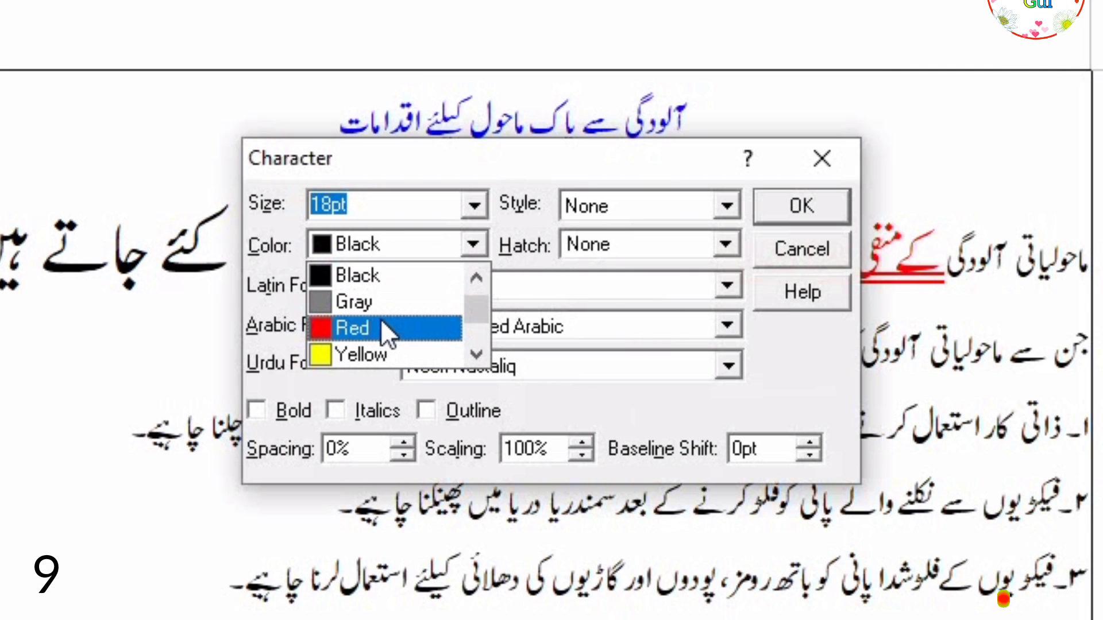
click(382, 321)
click(474, 206)
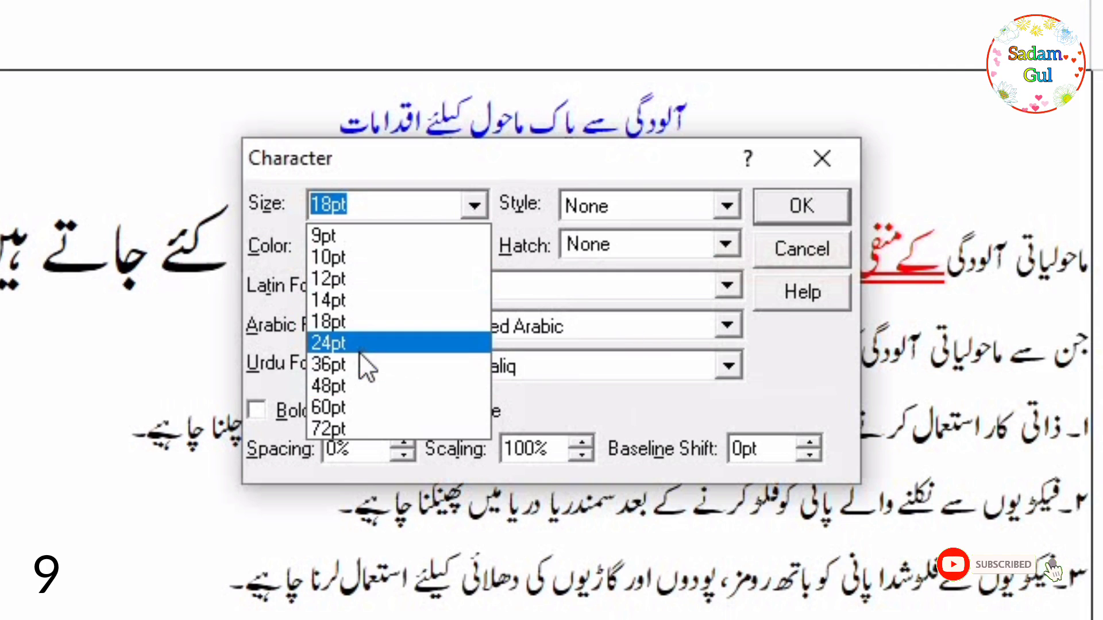
click(352, 365)
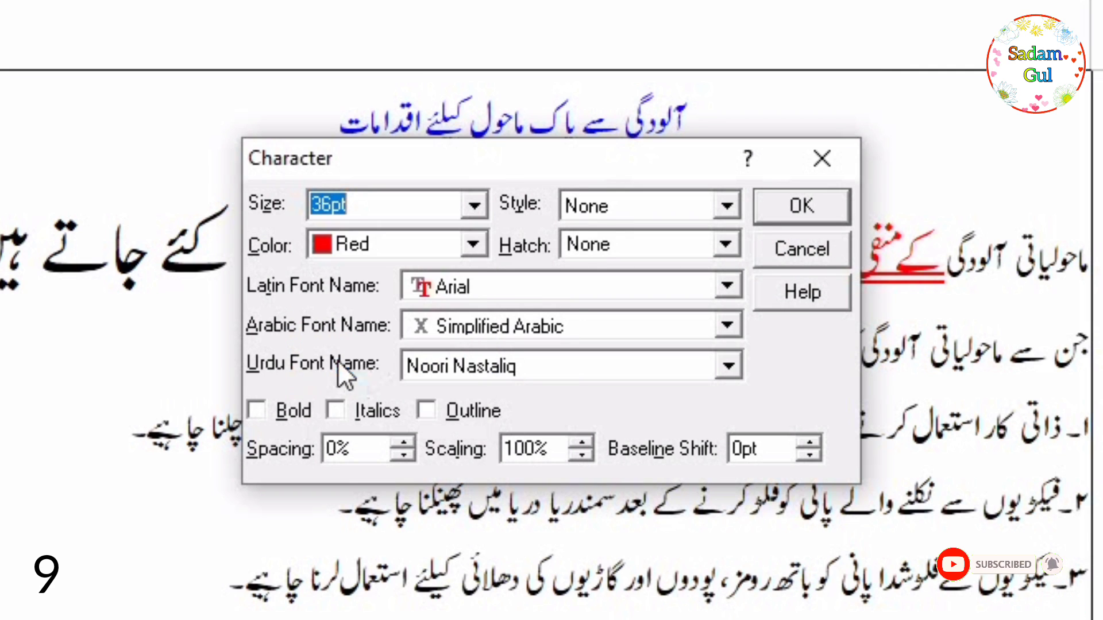
- Apply the Pattern style to the phrase "کو کم کرنے میں مدد ملے گی۔" and deselect it
click(725, 207)
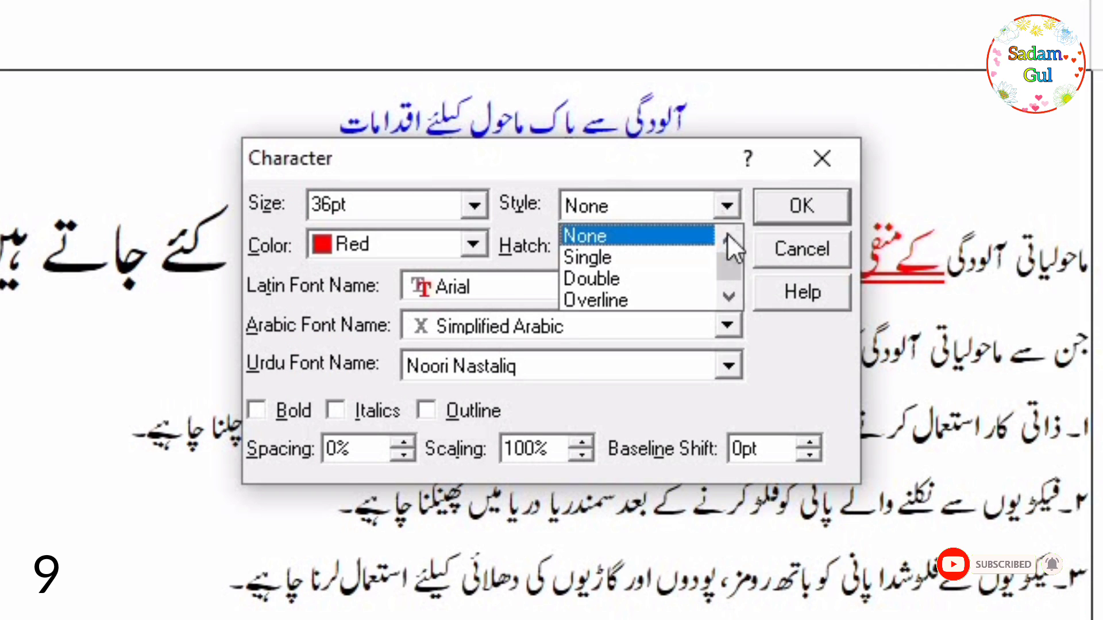
scroll(723, 276, down, 1)
scroll(724, 282, down, 1)
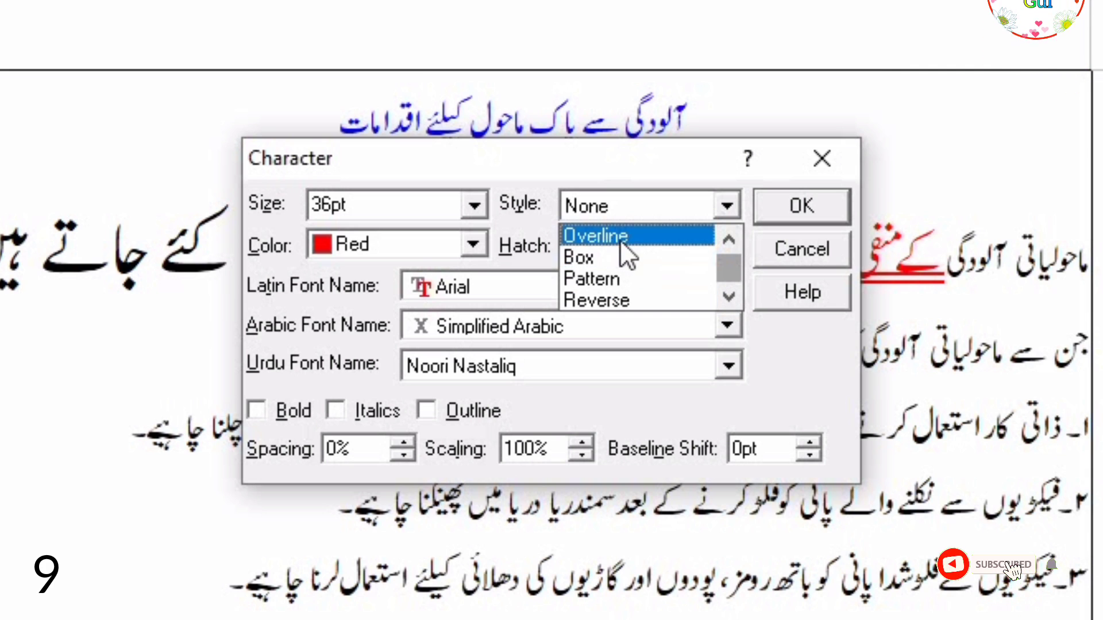
click(596, 279)
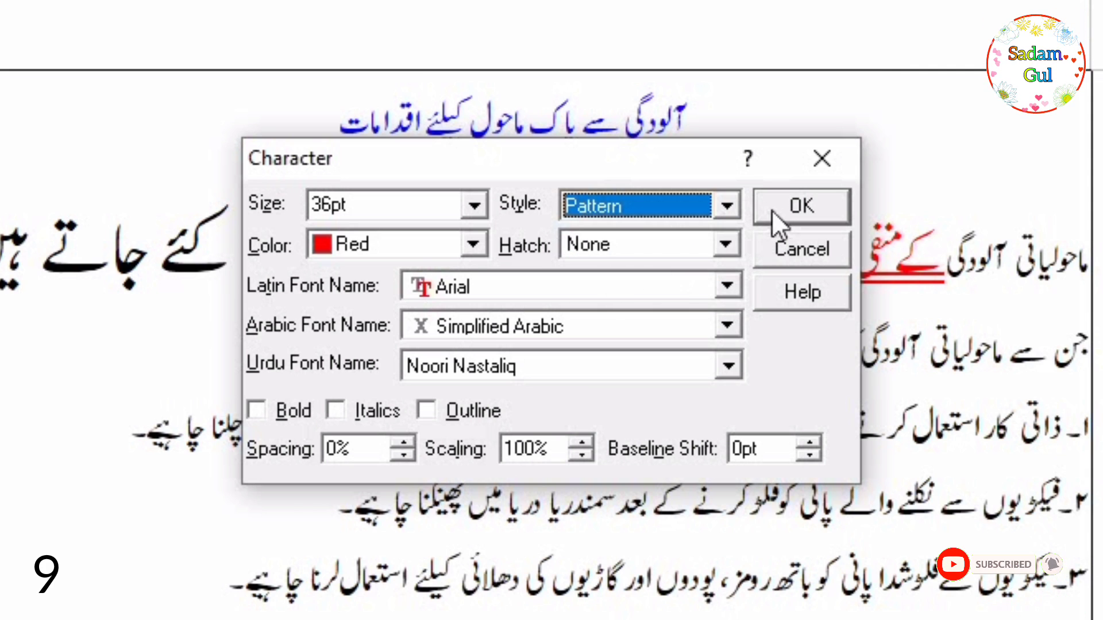
click(771, 209)
click(712, 488)
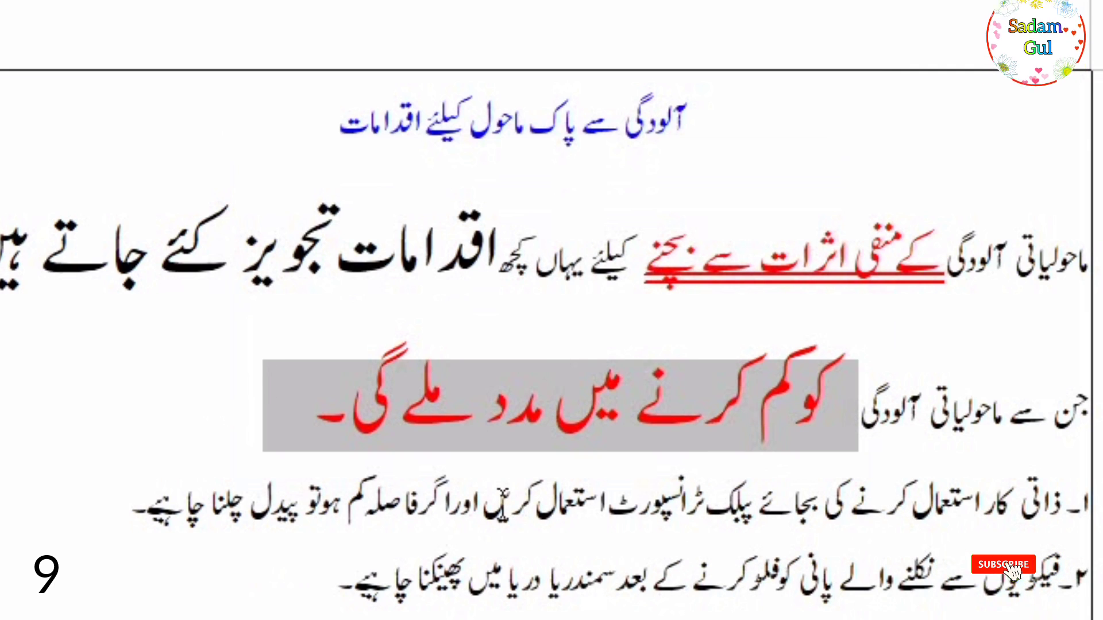
- Apply the Overline style to the words "ٹرانسپورٹ استعمال کر" in list item 1 through their character settings
drag(513, 500, 711, 511)
right_click(595, 499)
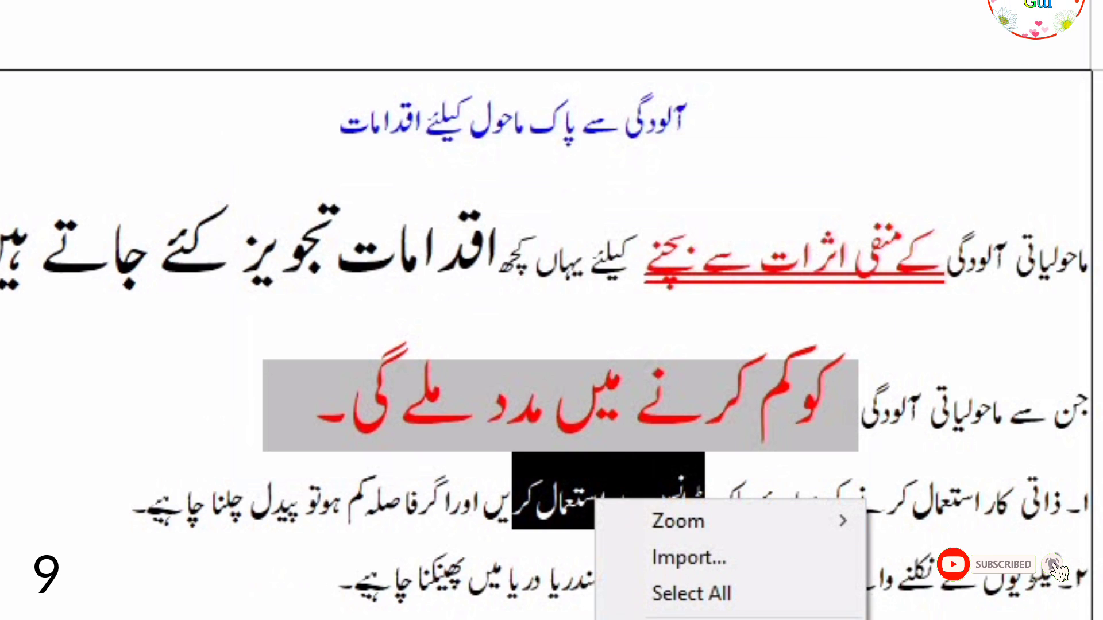
click(650, 618)
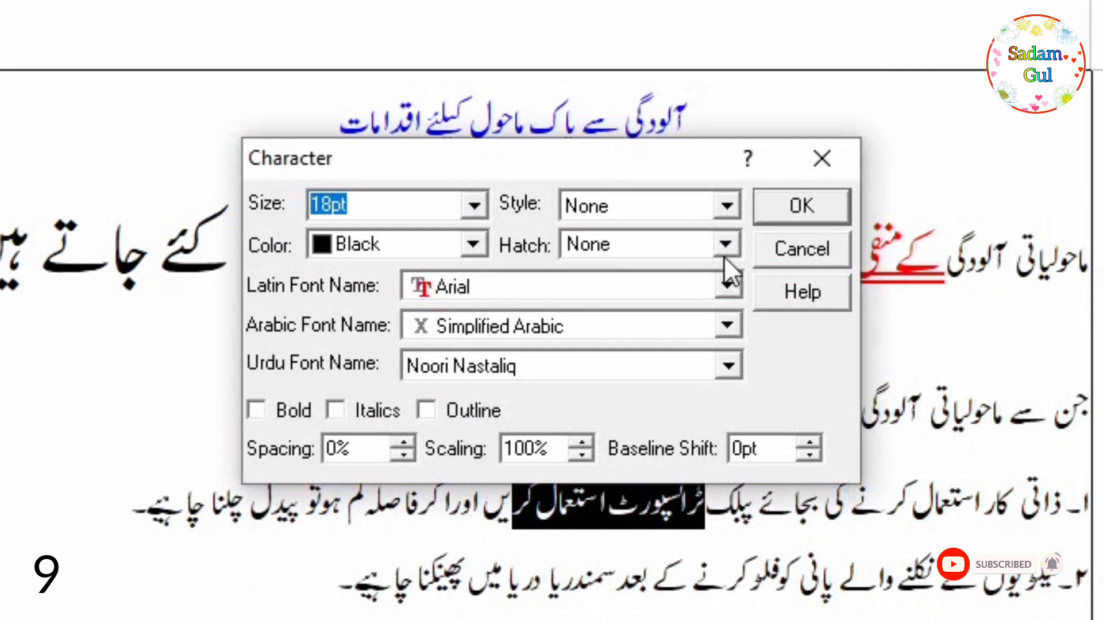
click(726, 208)
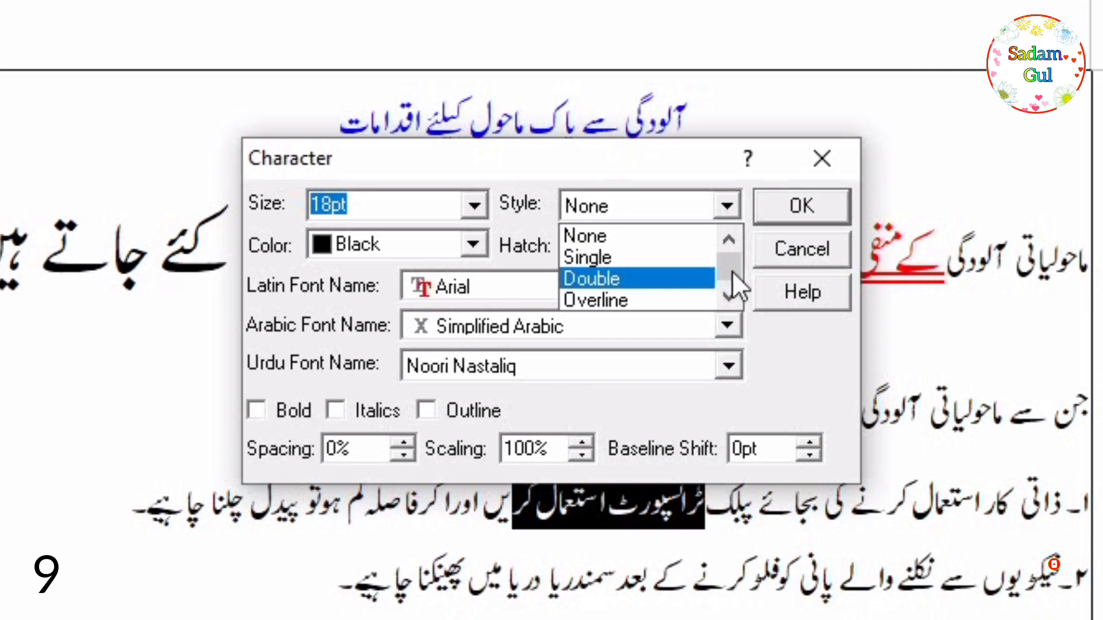
scroll(732, 274, down, 1)
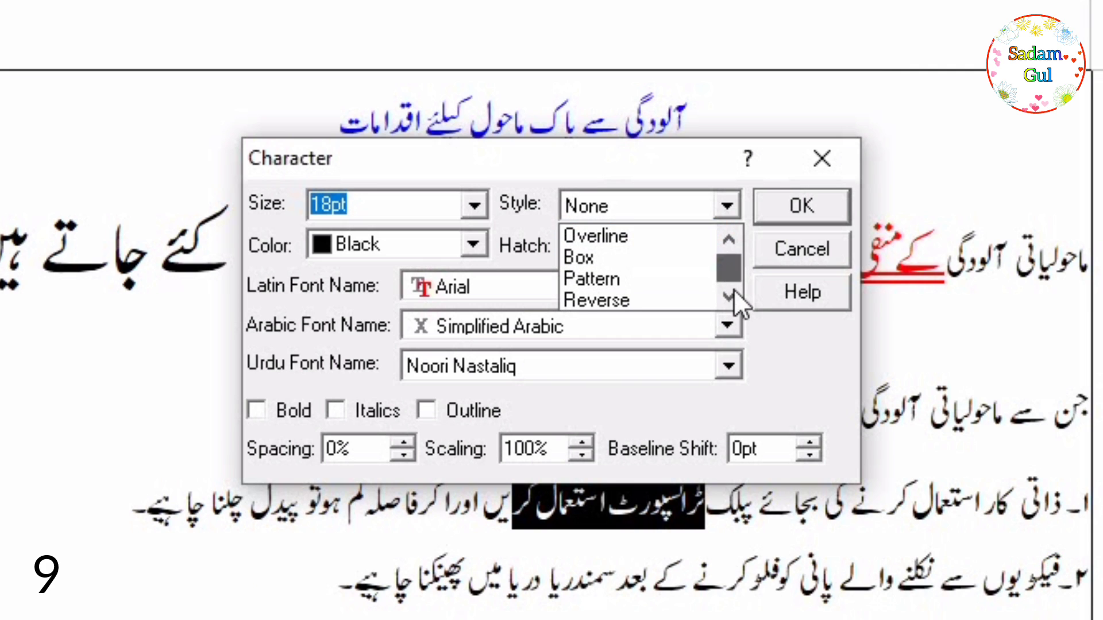
click(646, 231)
click(802, 205)
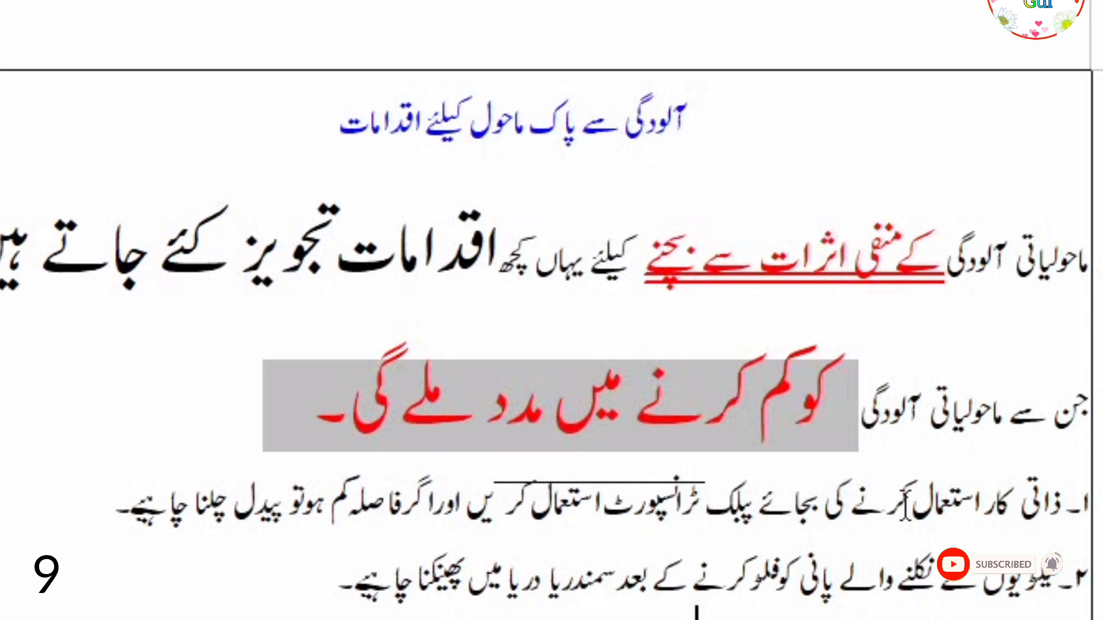
- Format the phrase "کرنے کی بجائے" in list item 1 with the Box style and the vertical-line hatch
drag(758, 505, 911, 505)
right_click(818, 497)
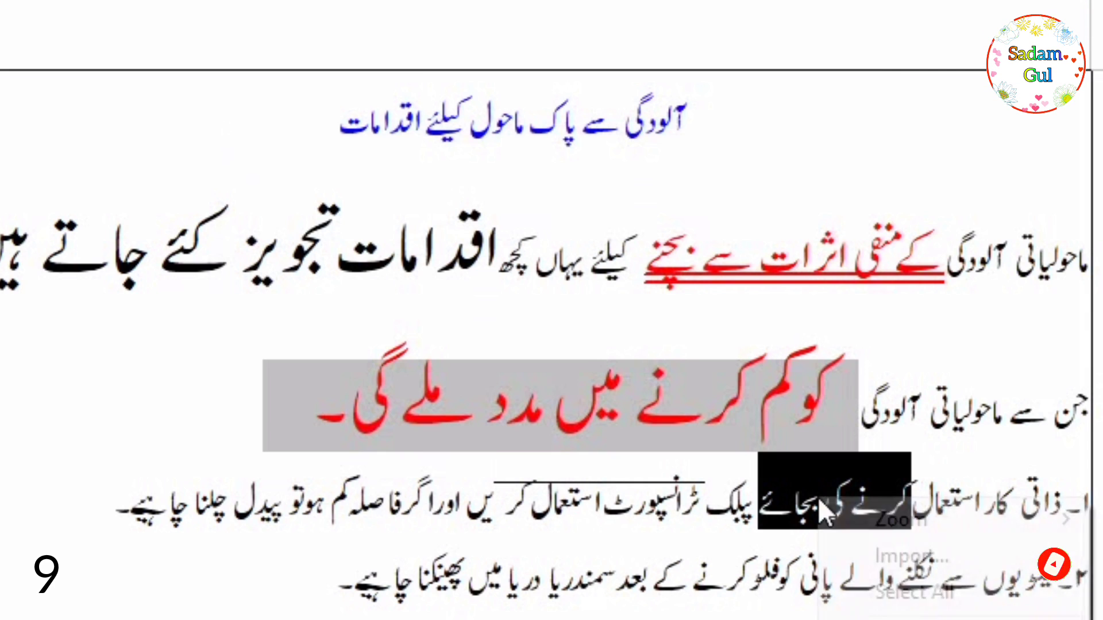
click(913, 619)
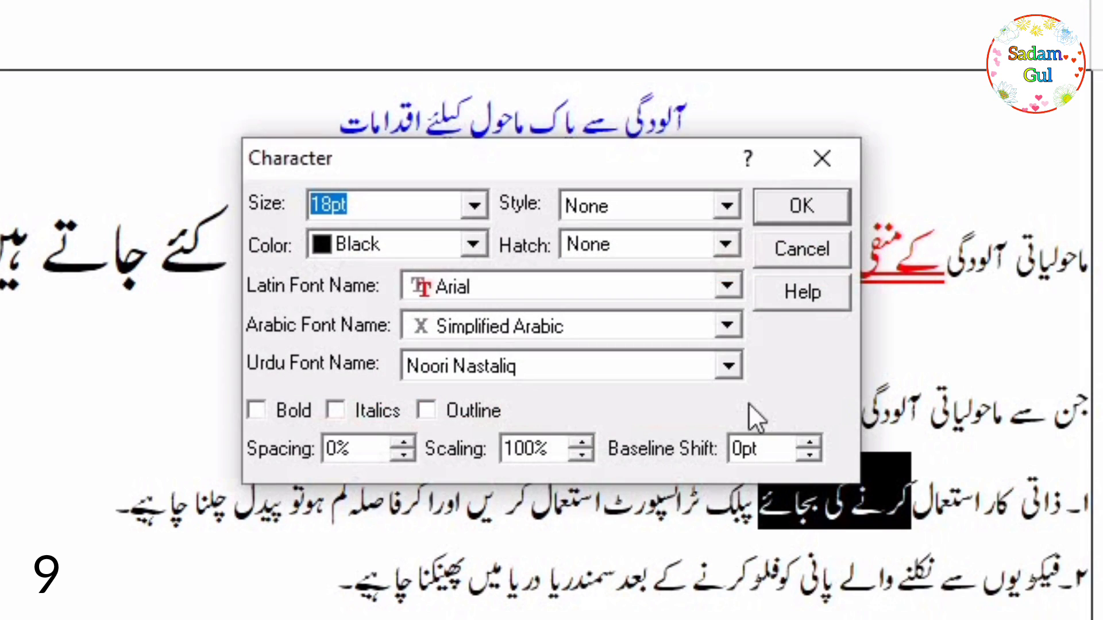
click(728, 207)
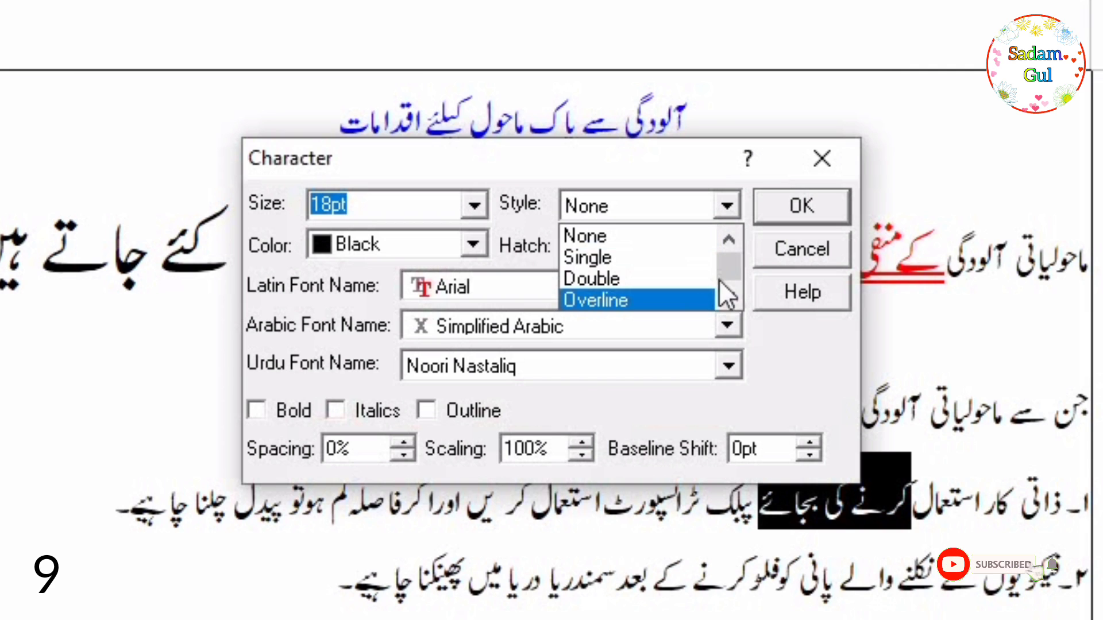
scroll(729, 270, down, 1)
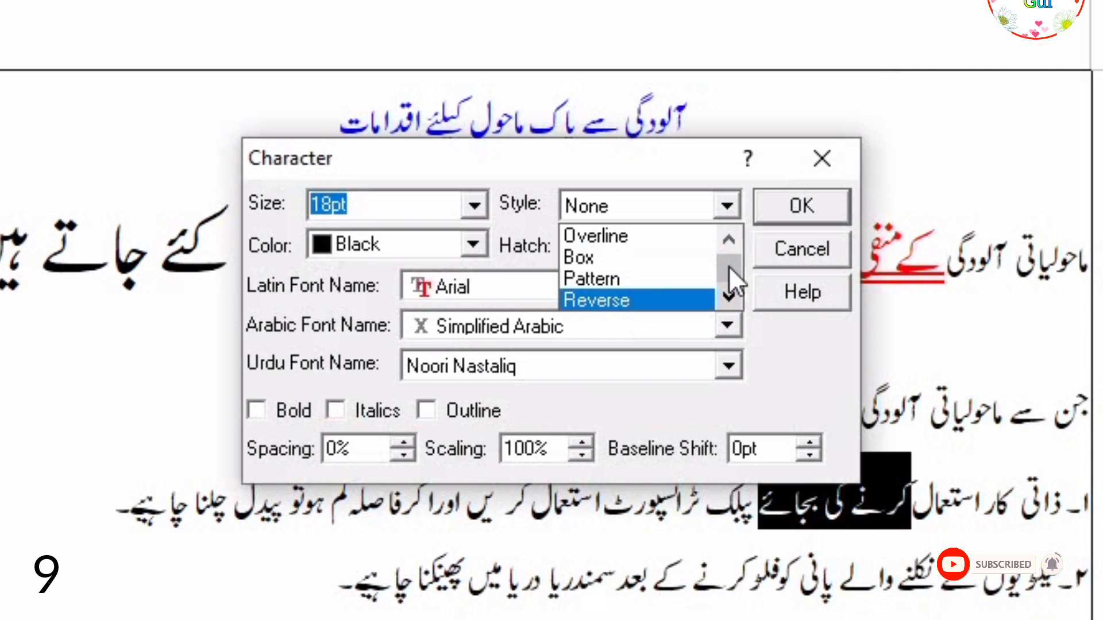
click(608, 258)
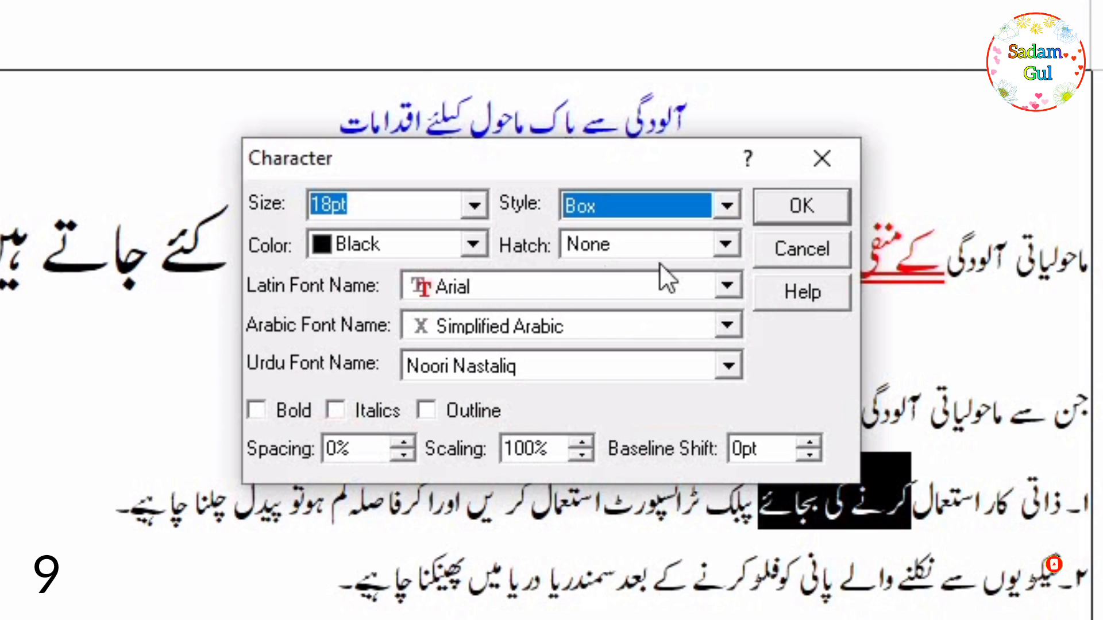
click(725, 245)
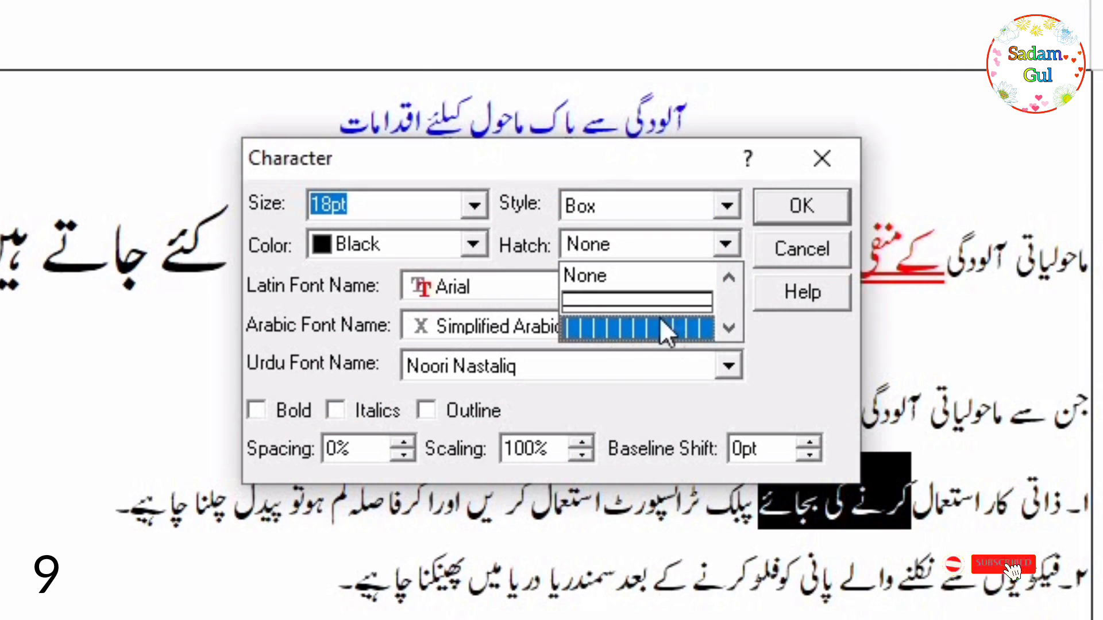
click(629, 319)
click(789, 206)
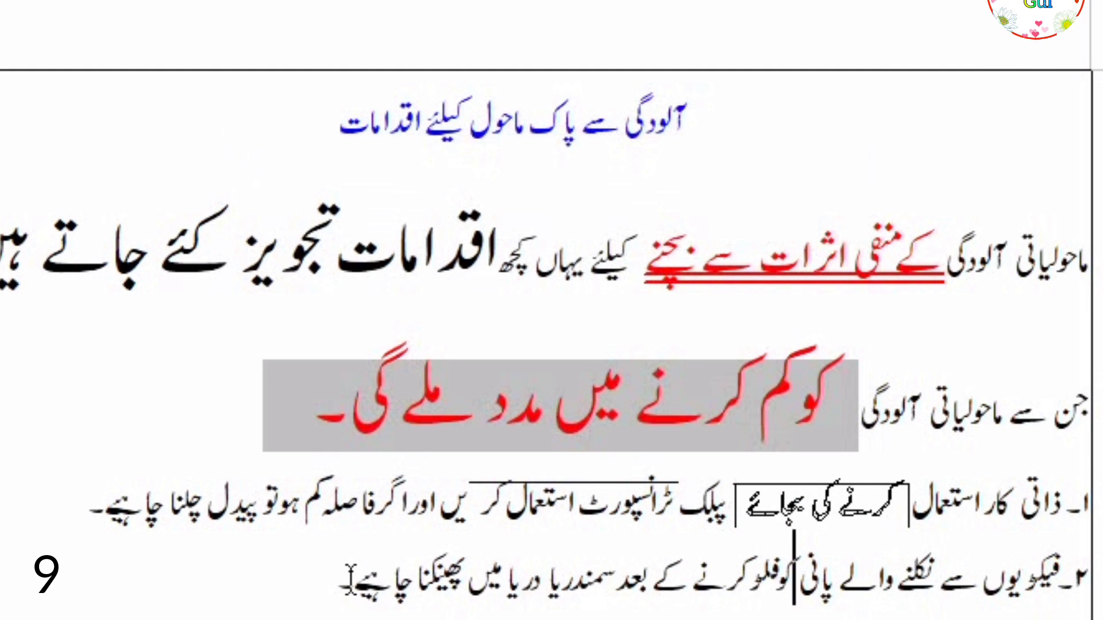
- Choose the square grid hatch for the phrase "دریا میں پھینکنا چاہیے۔" ending list item 2 in its character settings
drag(349, 580, 546, 582)
right_click(476, 583)
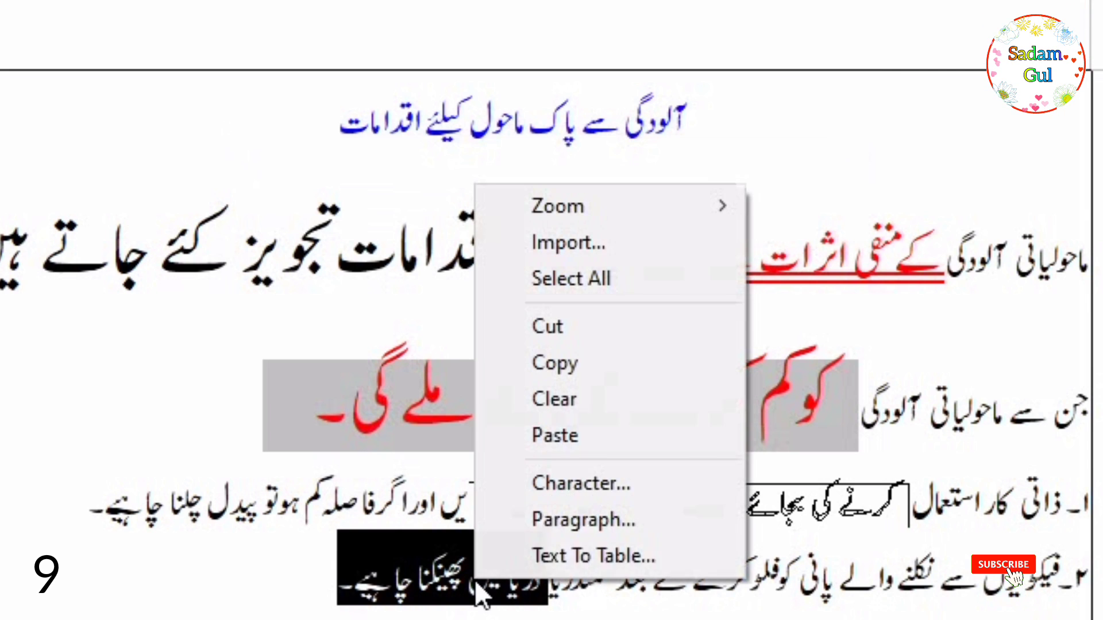
click(580, 483)
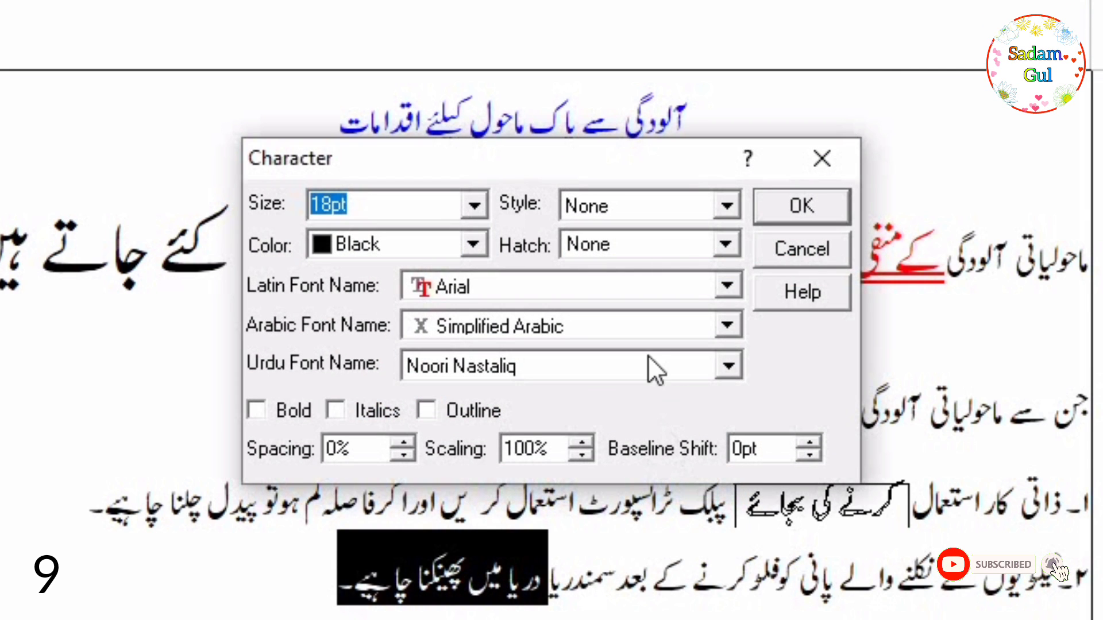
click(731, 245)
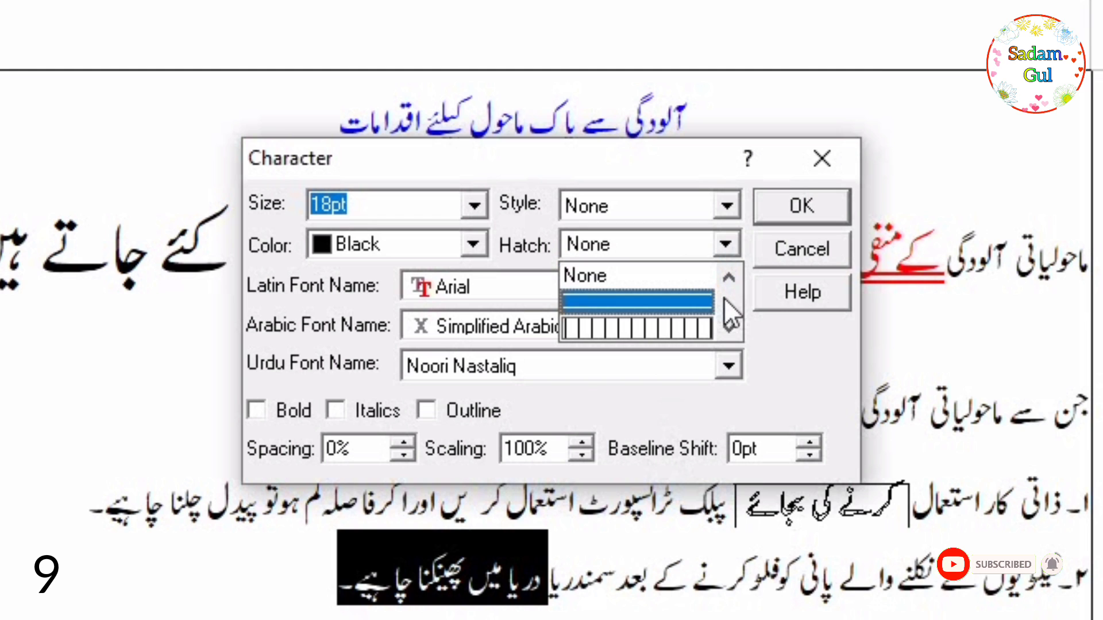
click(733, 325)
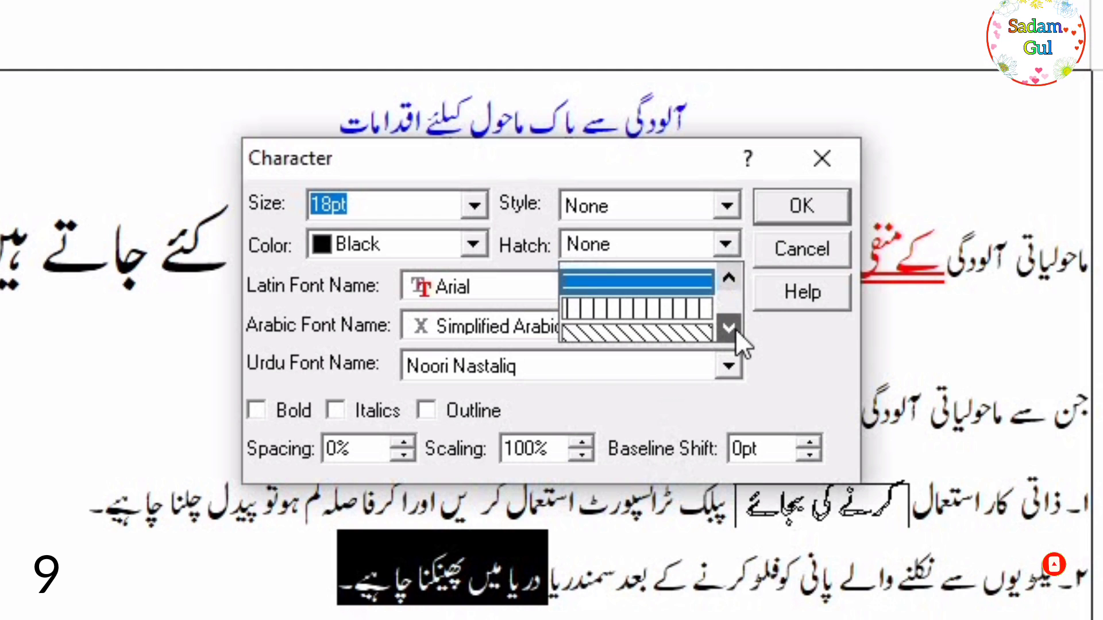
click(735, 329)
click(730, 329)
click(729, 329)
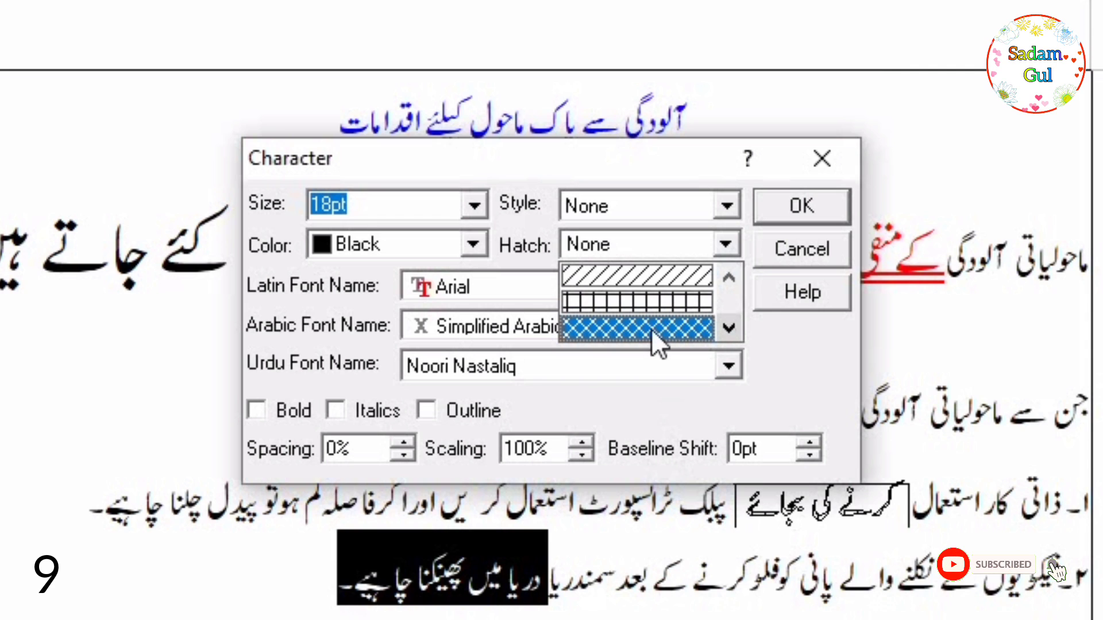
click(663, 298)
- Set the size of the phrase "دریا میں پھینکنا چاہیے۔" to 36pt and apply the character settings
click(474, 208)
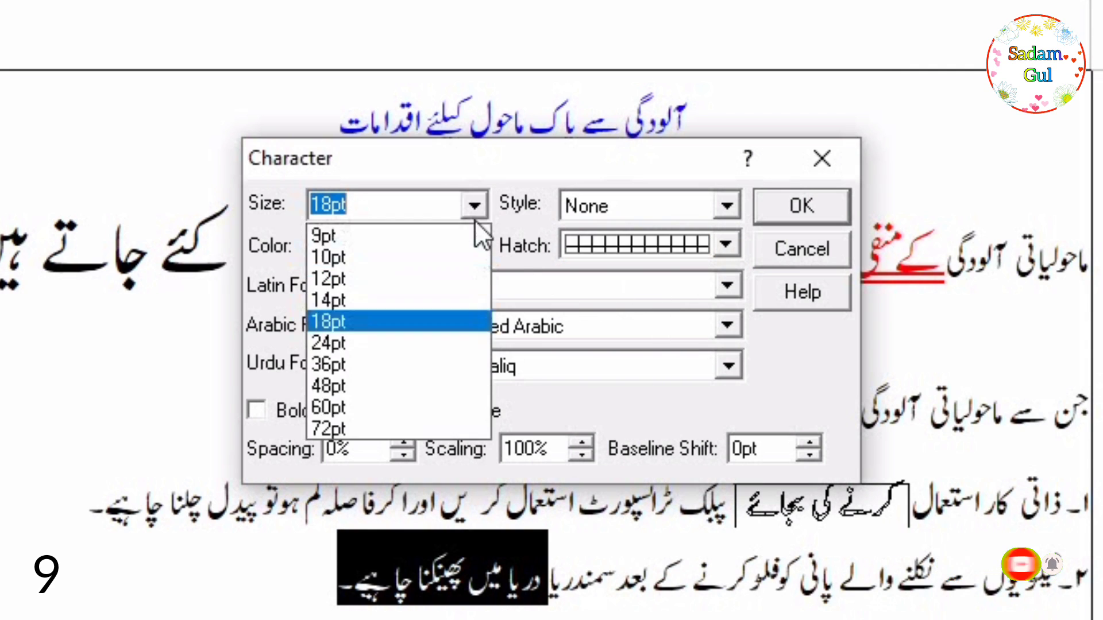
click(371, 367)
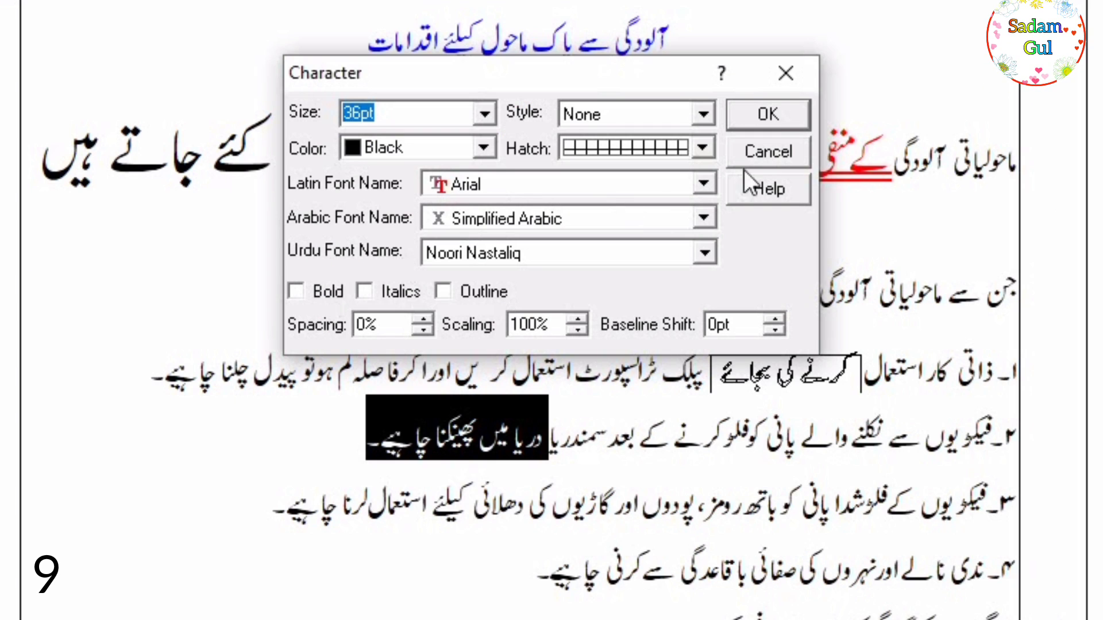
click(802, 205)
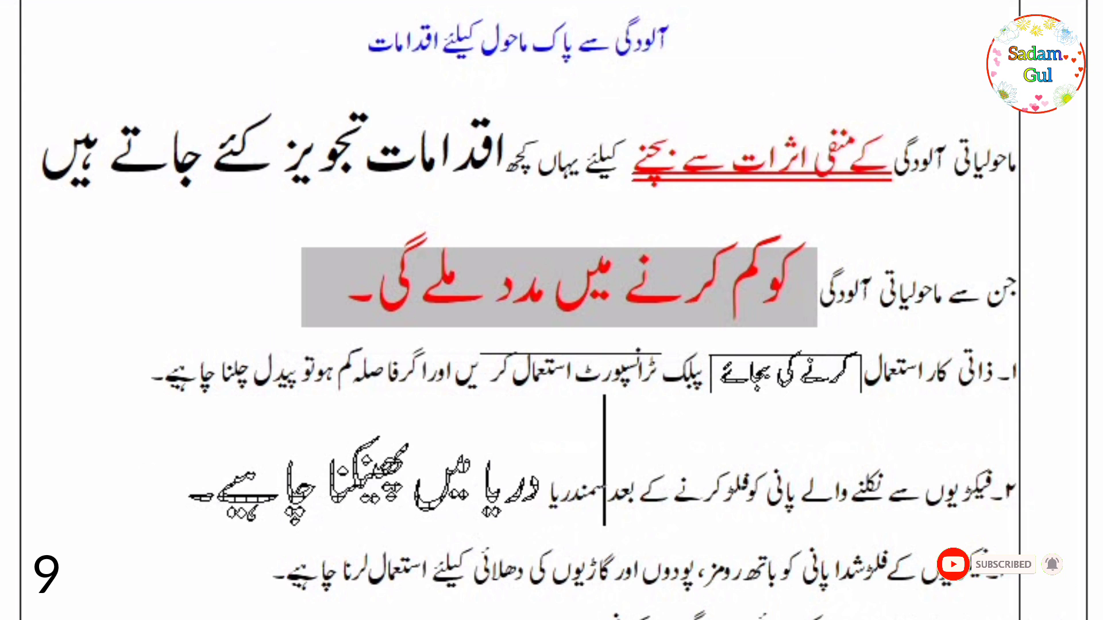
- Open the character settings for the phrase "کو فلڑ کرنے کے بعد" in list item 2 and review the available Latin and Arabic fonts
scroll(519, 310, down, 3)
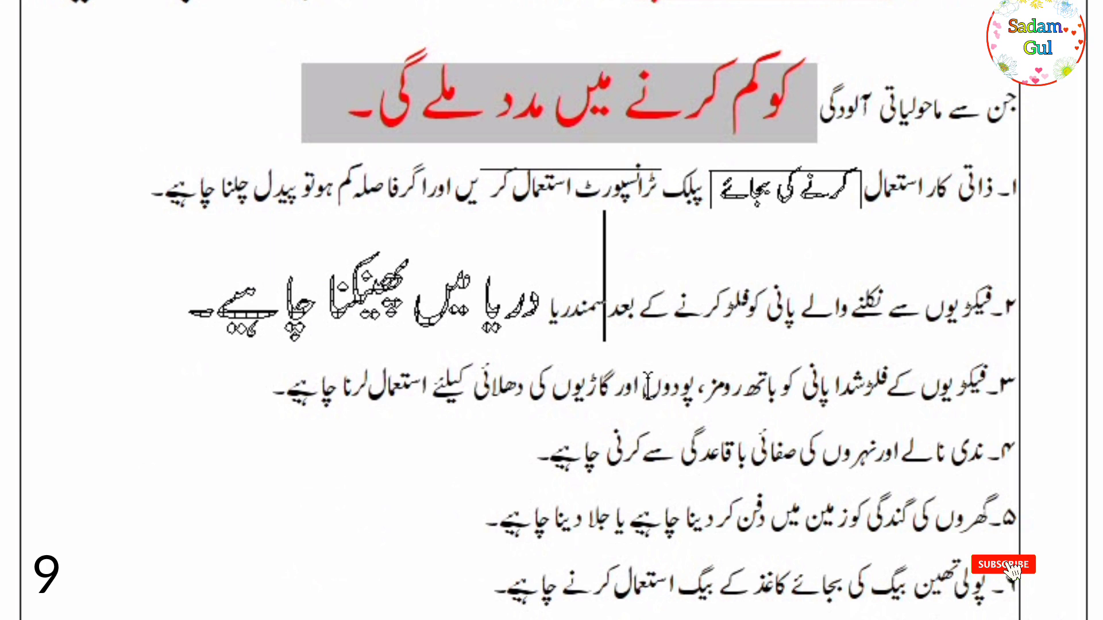
drag(624, 330, 729, 321)
right_click(688, 300)
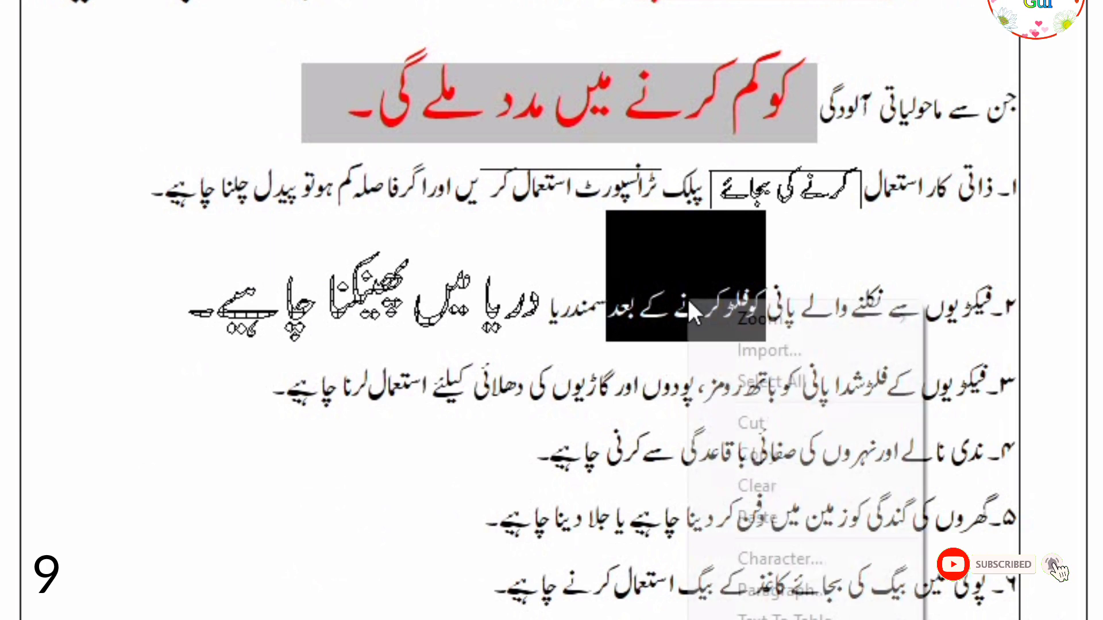
click(767, 561)
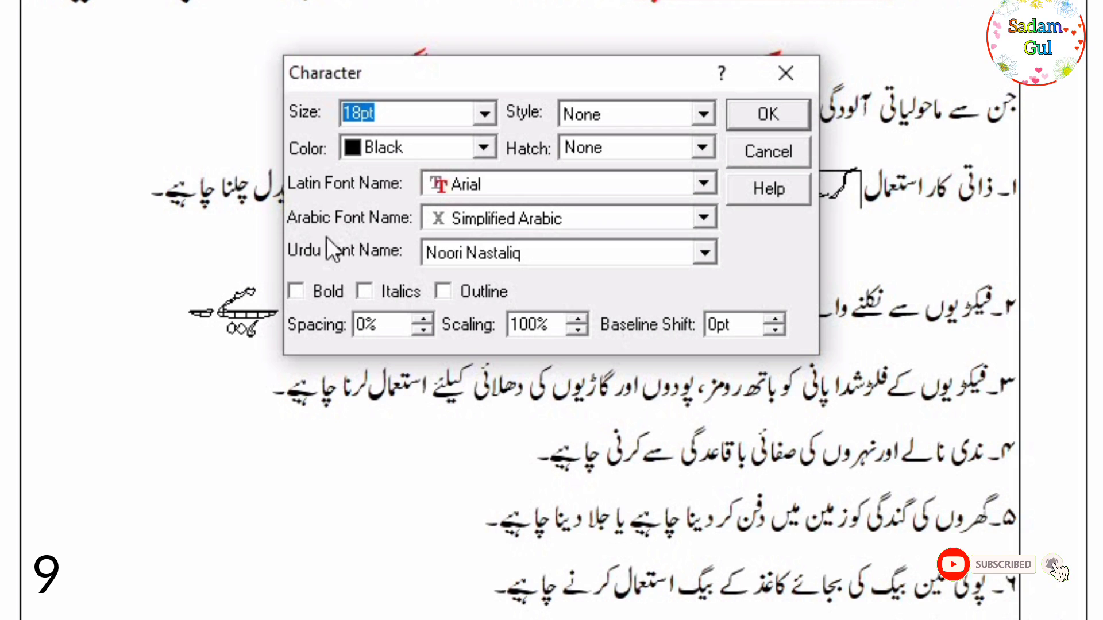
click(702, 179)
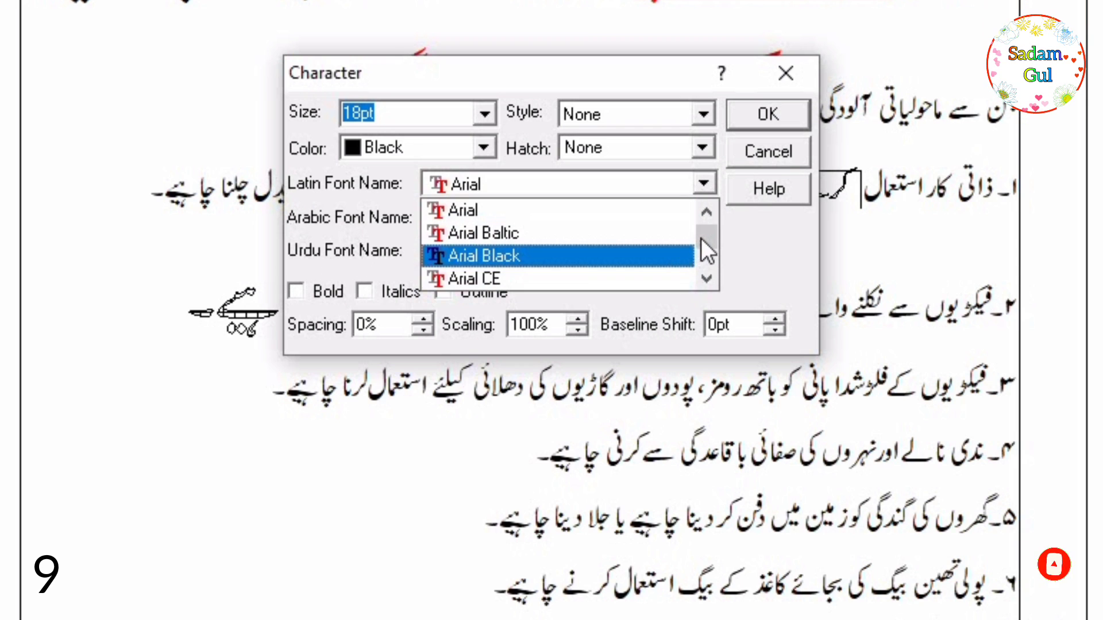
mouse_move(701, 239)
mouse_down()
mouse_move(707, 250)
mouse_move(712, 220)
mouse_up()
click(741, 254)
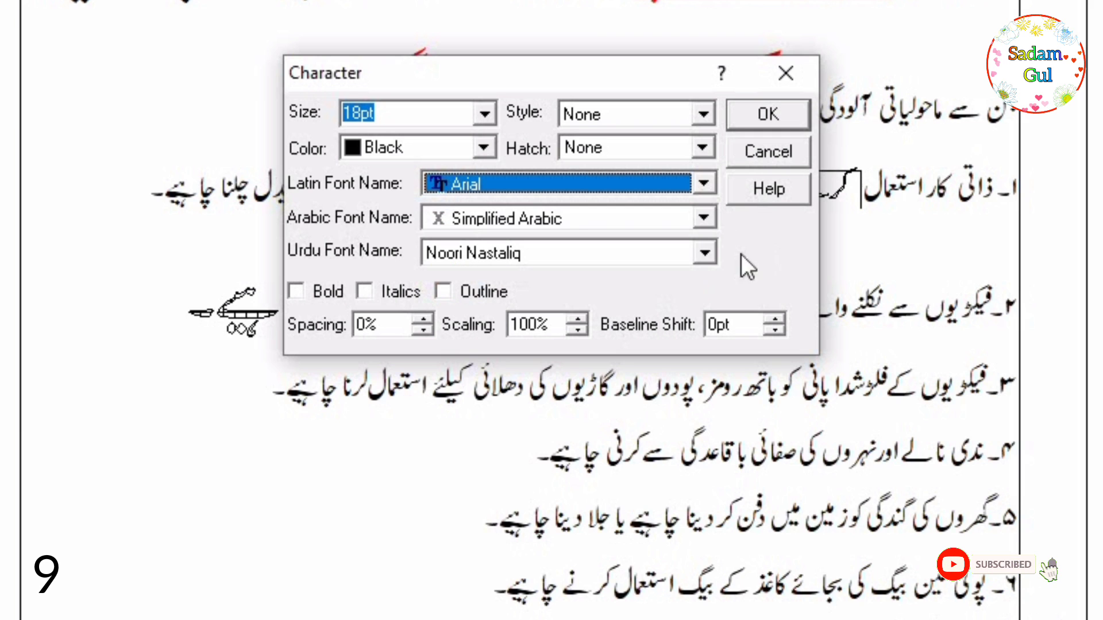
click(702, 216)
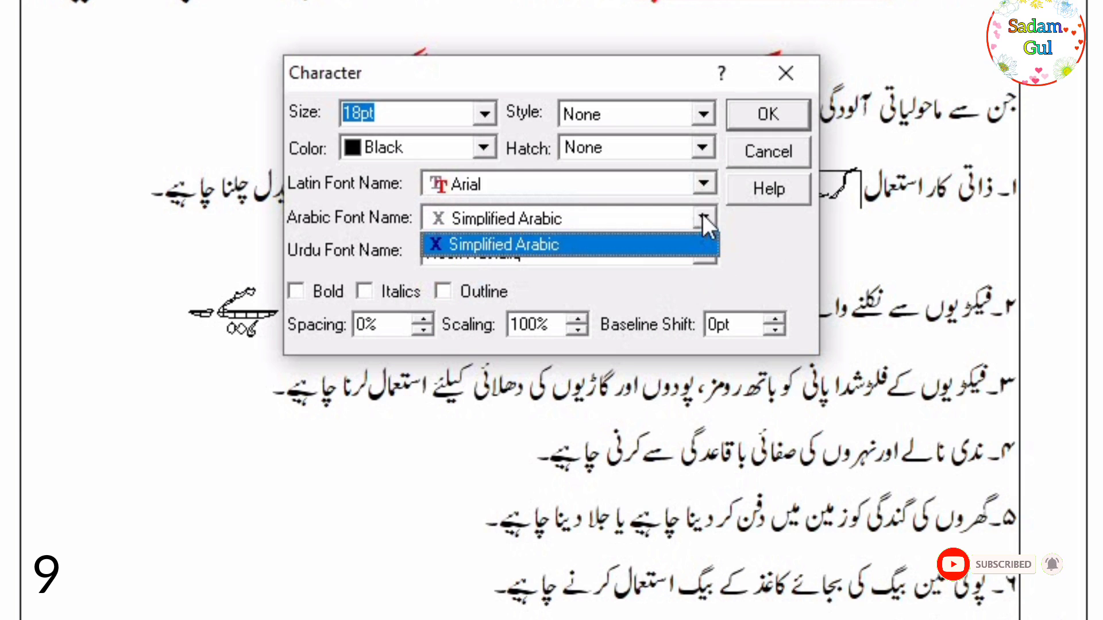
click(686, 221)
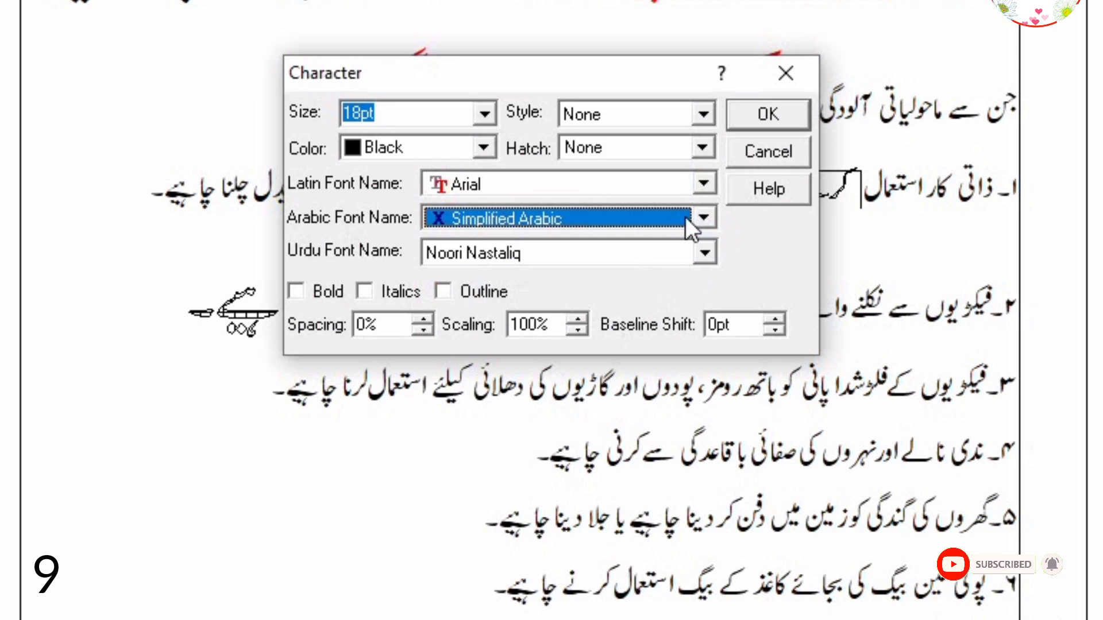
- Set the phrase's Urdu font to Ghalib and its size to 24pt, and apply the character settings
click(706, 250)
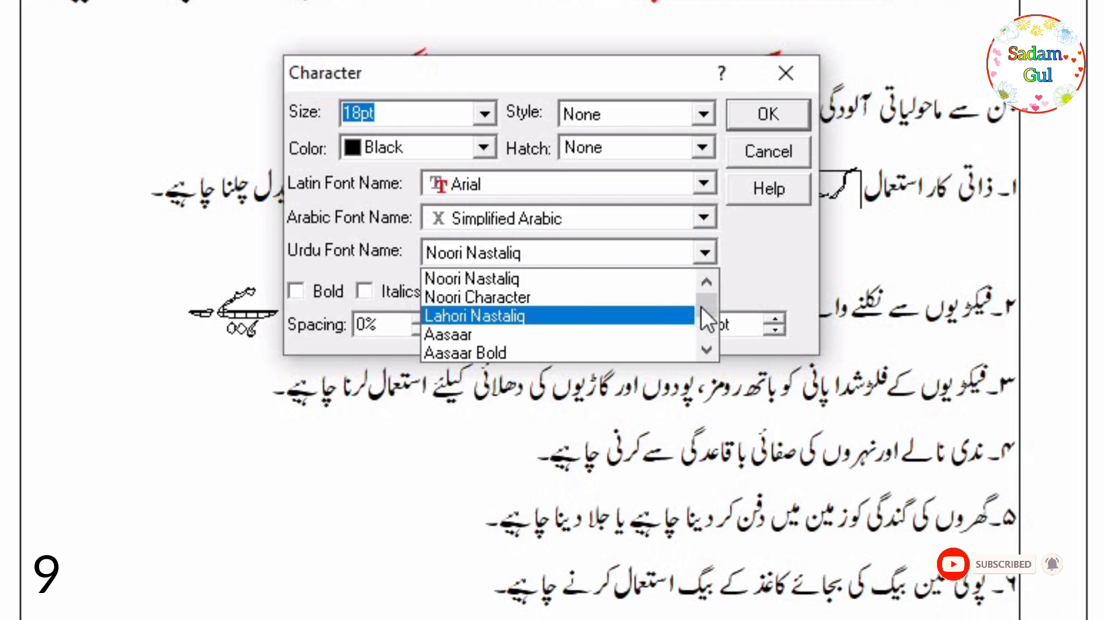
mouse_move(709, 300)
mouse_down()
mouse_move(716, 334)
mouse_move(712, 312)
mouse_up()
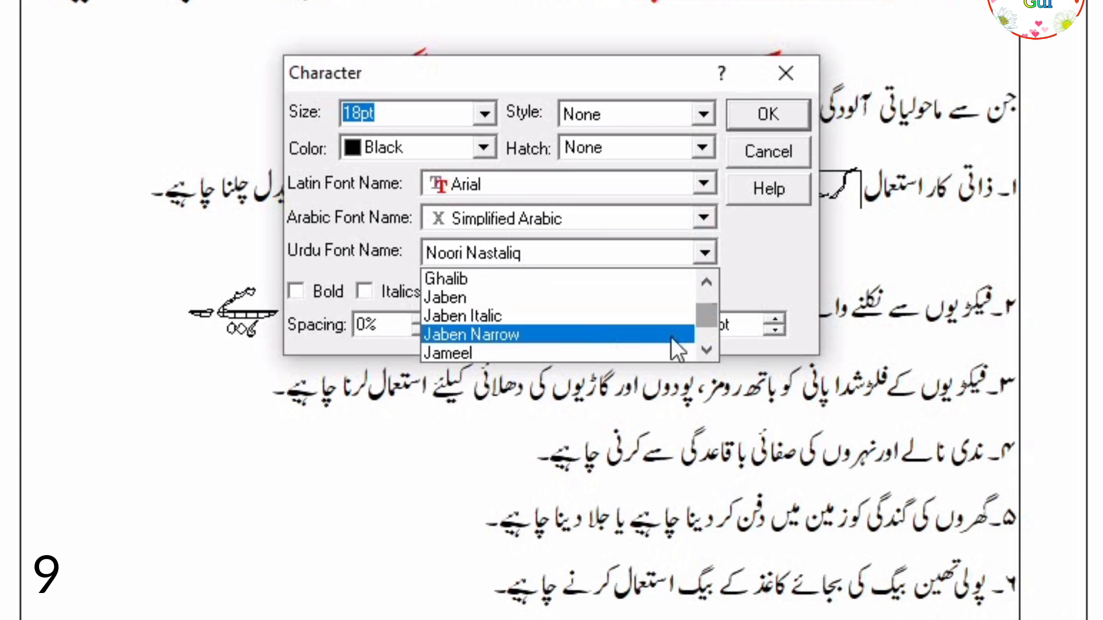
click(474, 278)
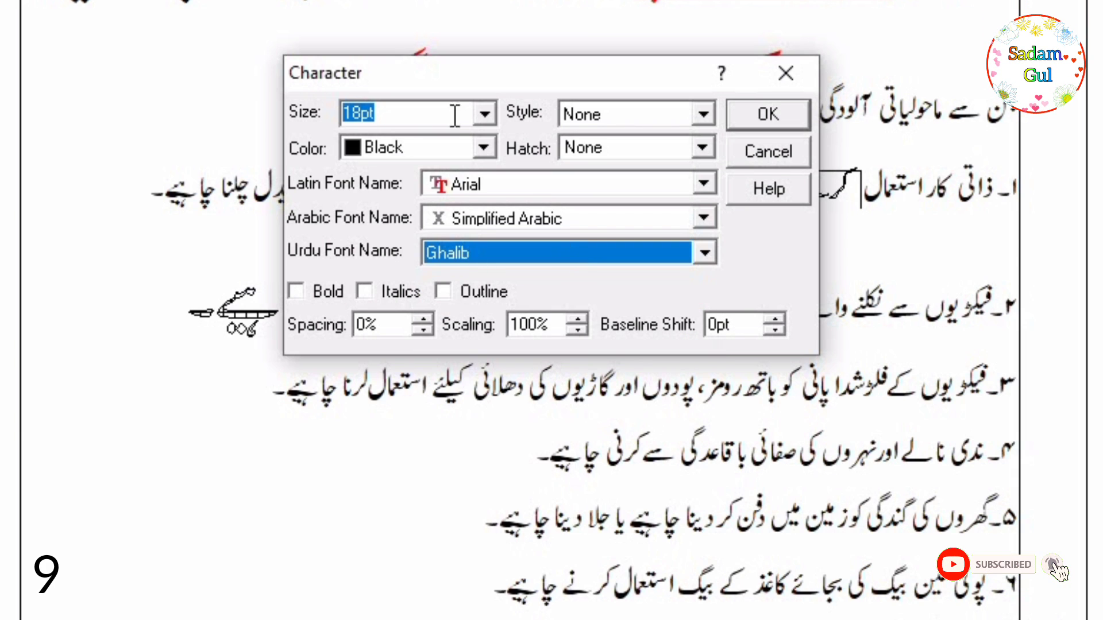
click(486, 114)
click(436, 227)
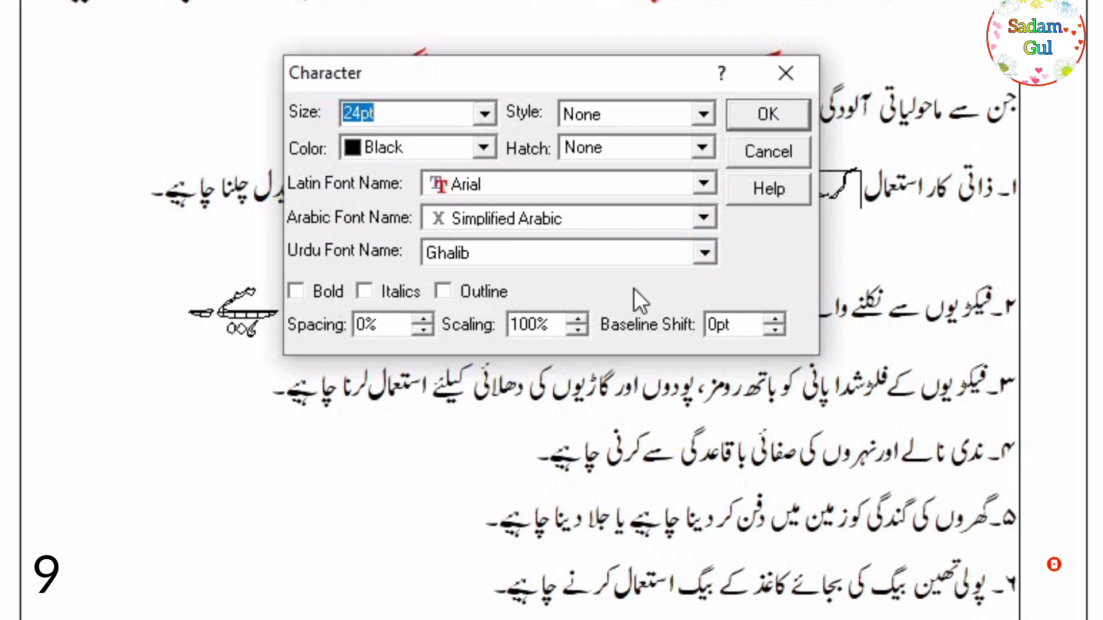
click(784, 114)
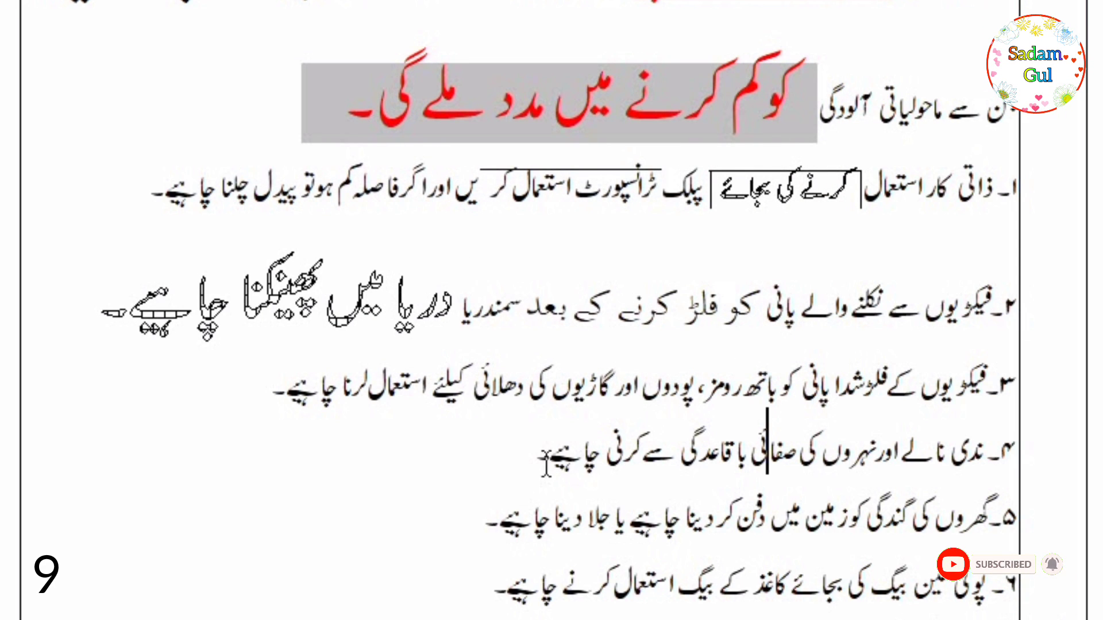
- Apply Bold, Italics and Outline to the words "دوں اور گاڑیوں کی دھلائی" in list item 3
drag(478, 386, 691, 386)
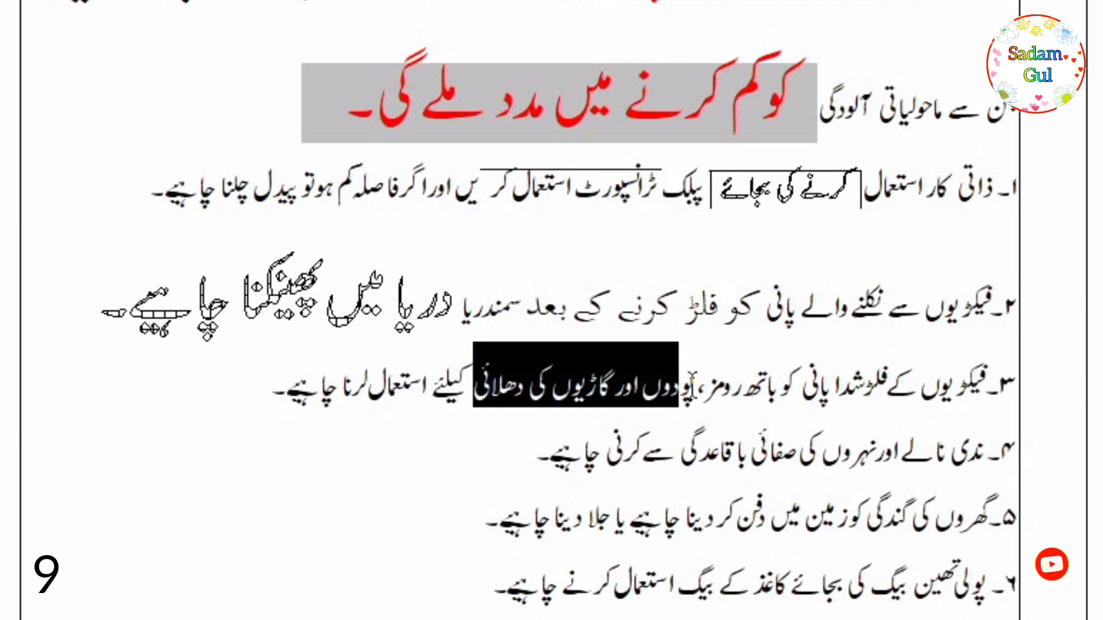
right_click(580, 378)
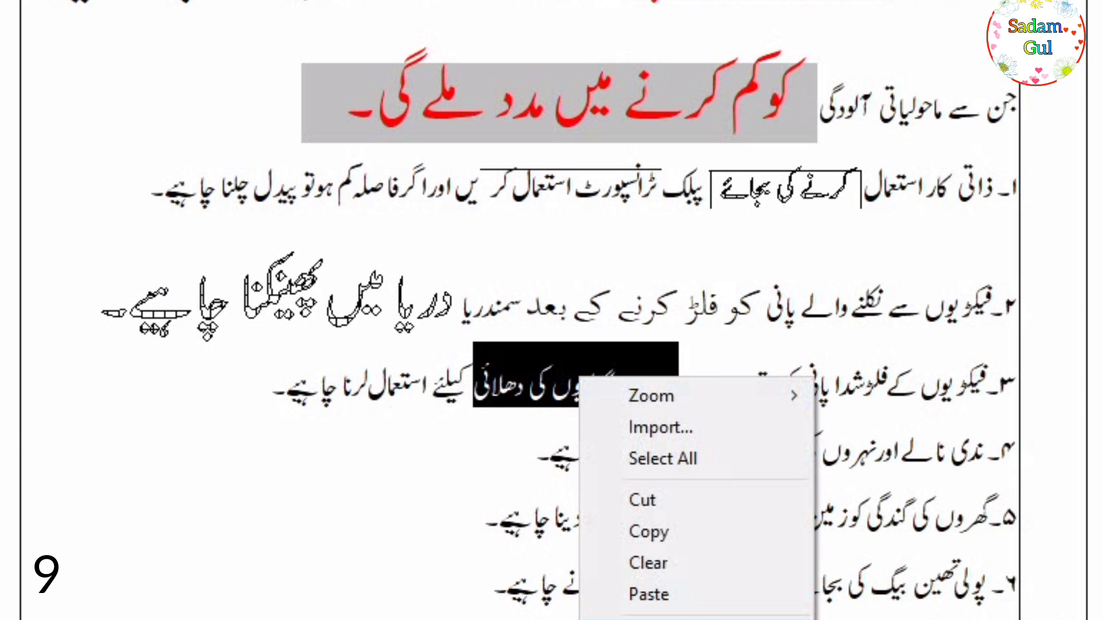
click(643, 619)
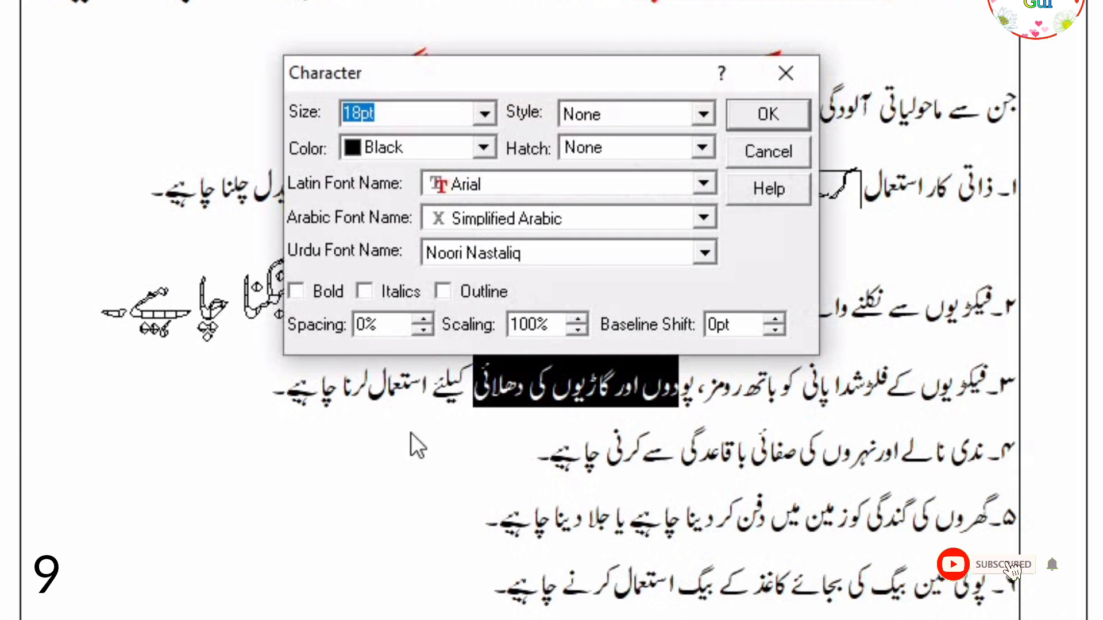
click(296, 293)
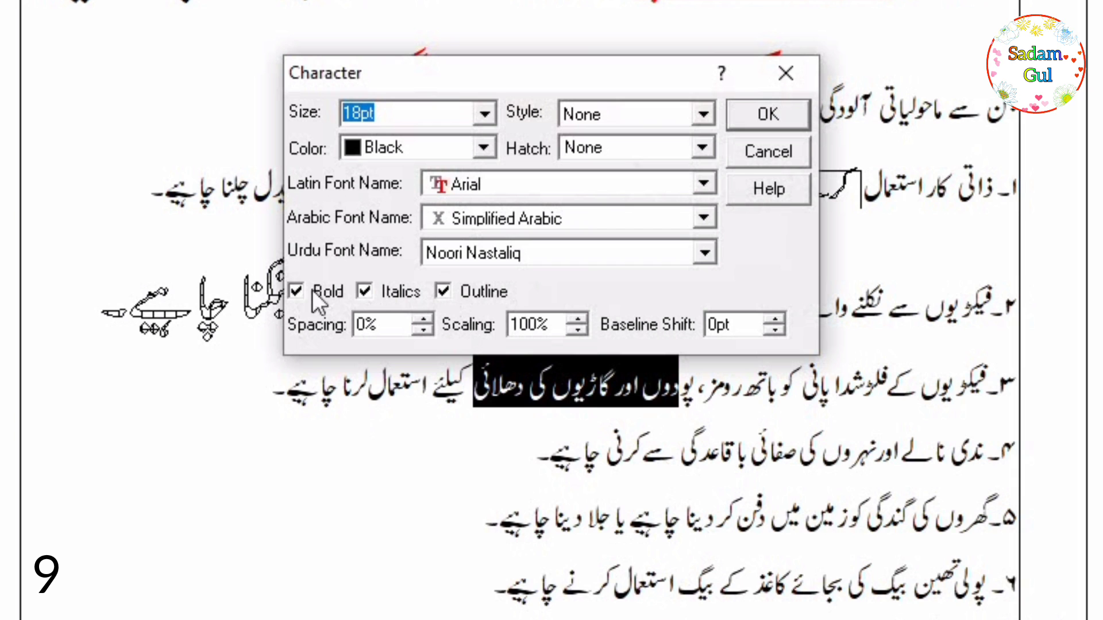
click(797, 114)
click(681, 533)
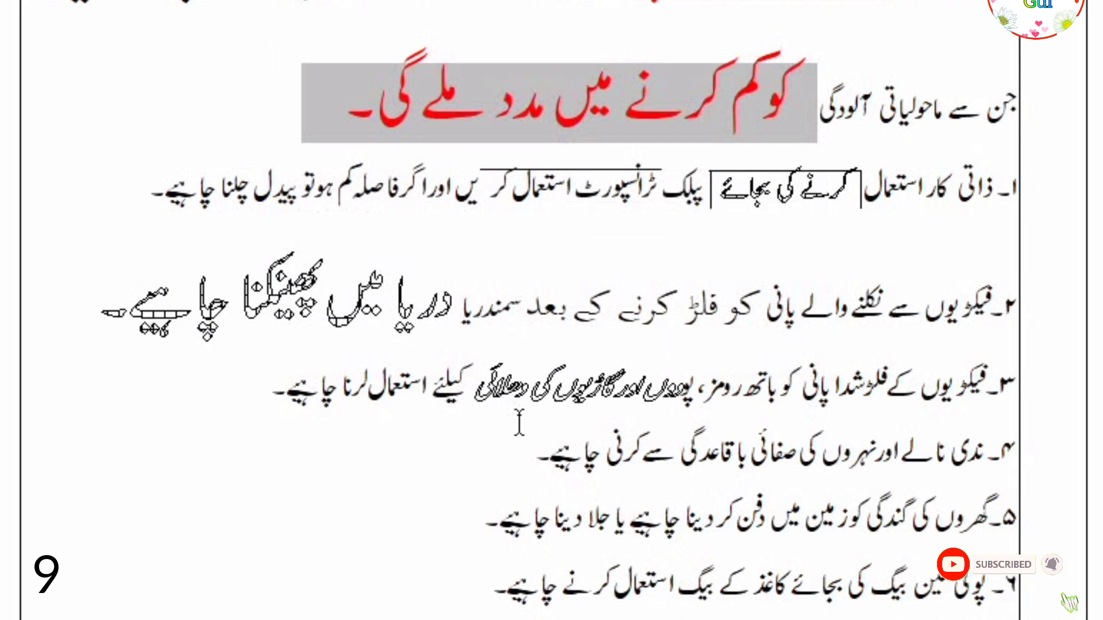
- Turn off Italics and set the size to 36pt for the outlined phrase in list item 3
drag(470, 386, 681, 385)
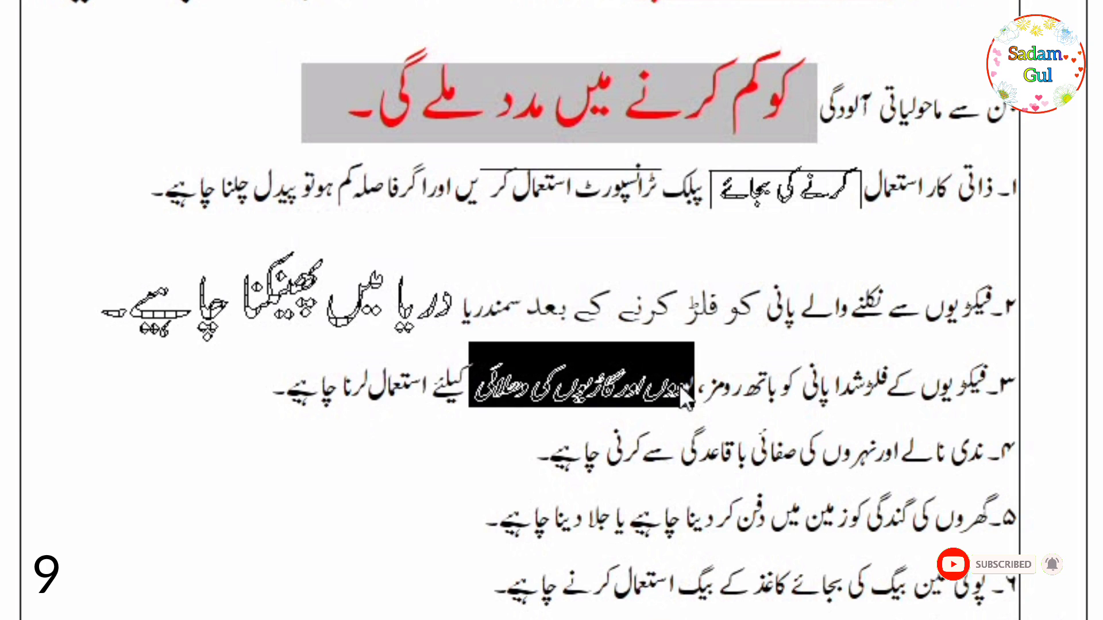
right_click(605, 385)
click(678, 618)
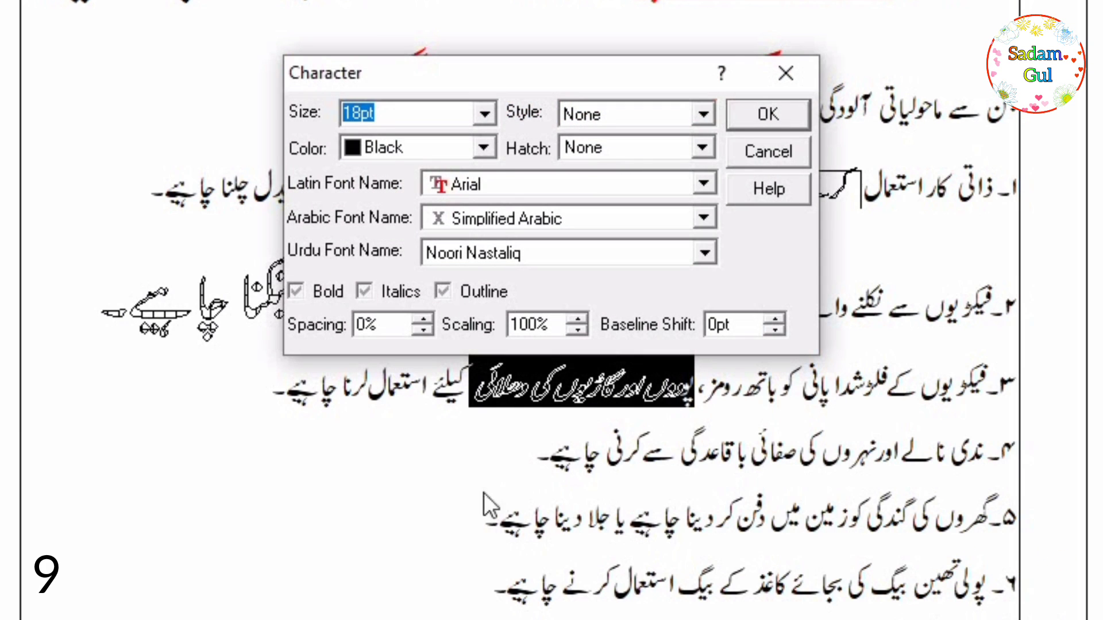
click(485, 113)
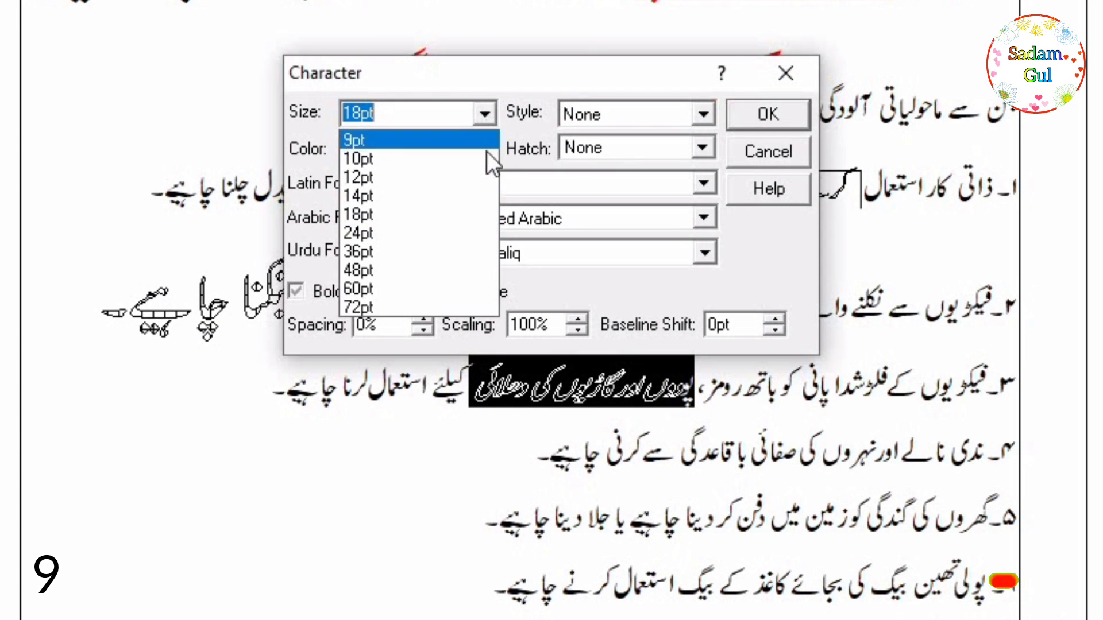
click(422, 231)
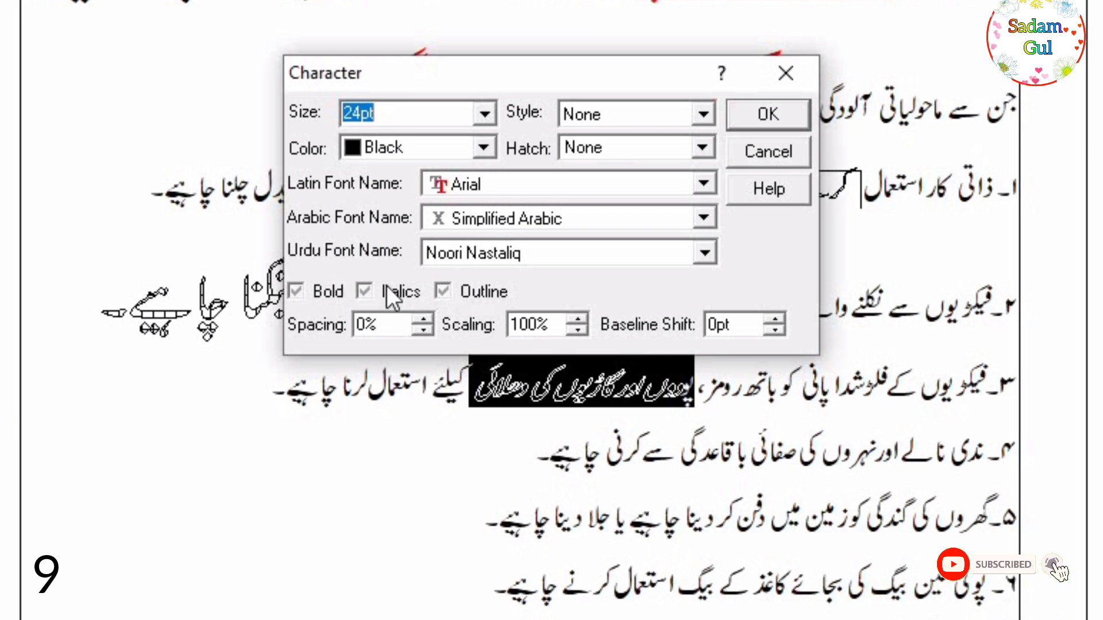
click(363, 290)
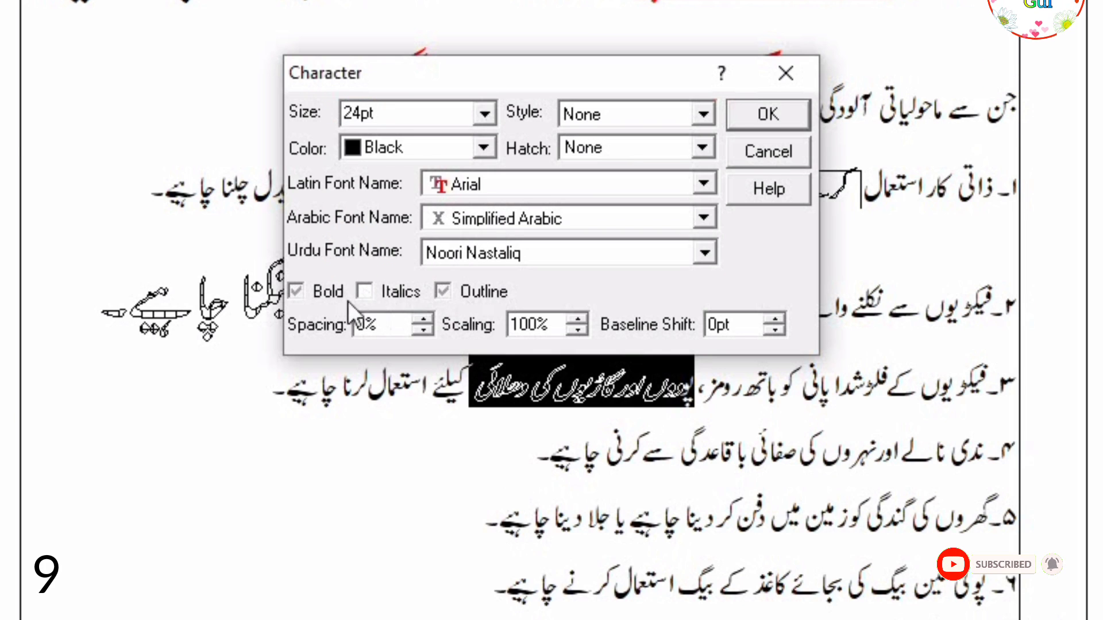
click(485, 114)
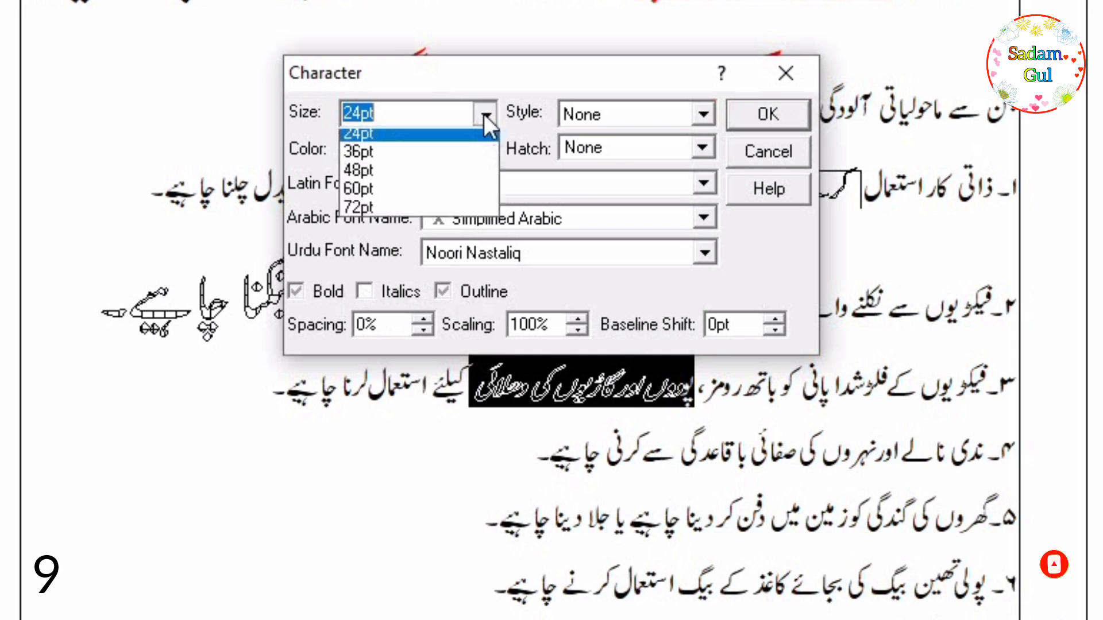
click(395, 255)
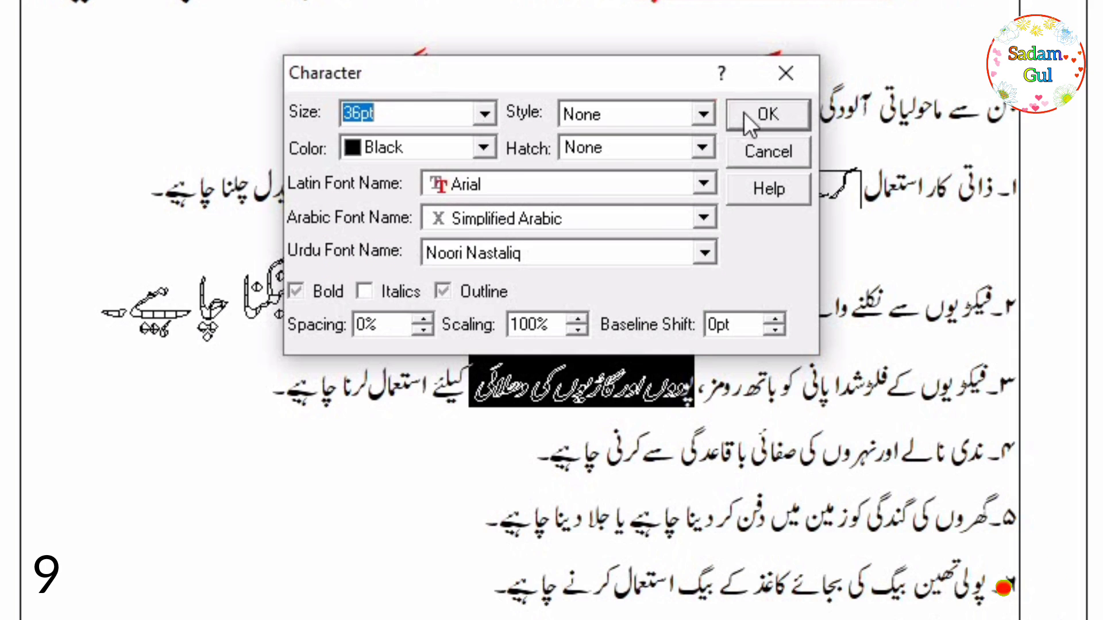
click(743, 112)
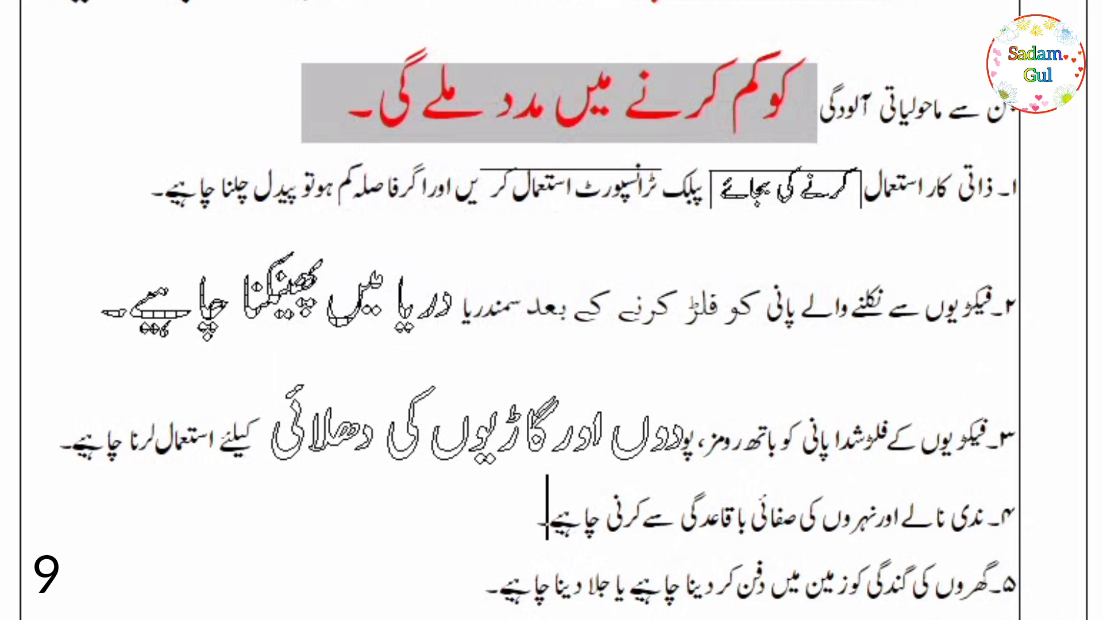
- Set the character spacing of the sentence in list item 4 to 20 and deselect the text
scroll(552, 310, down, 5)
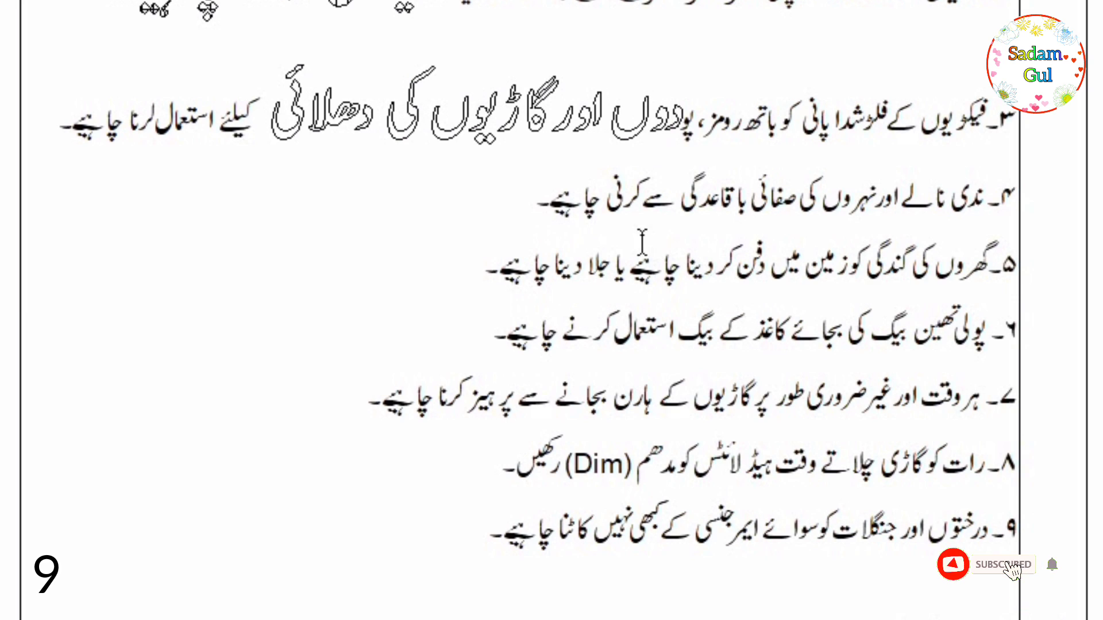
drag(531, 206, 523, 178)
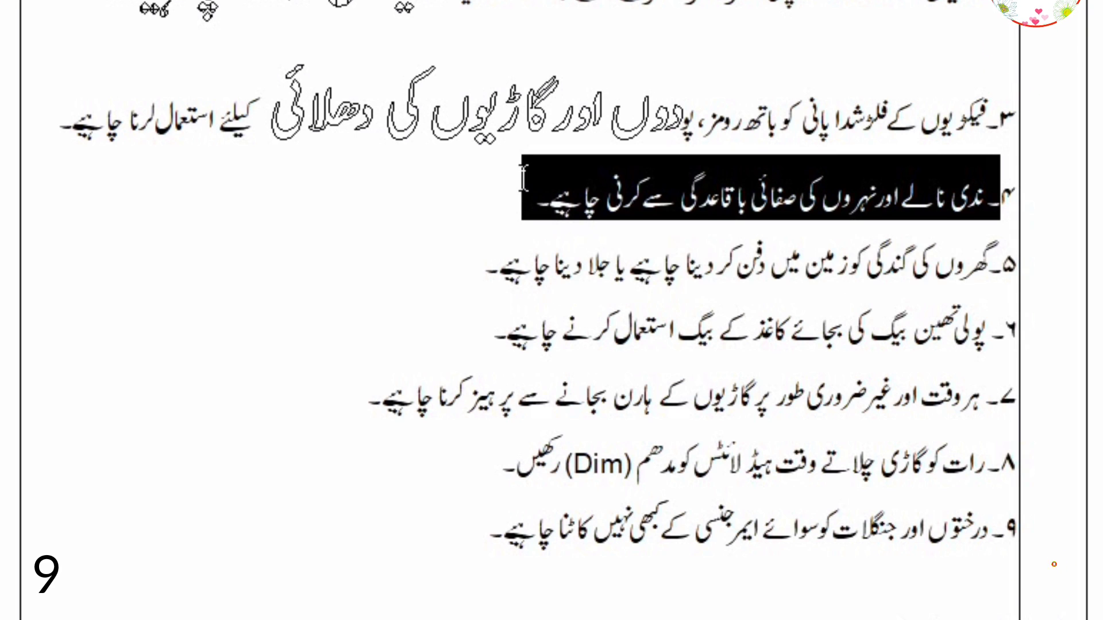
right_click(643, 179)
click(729, 435)
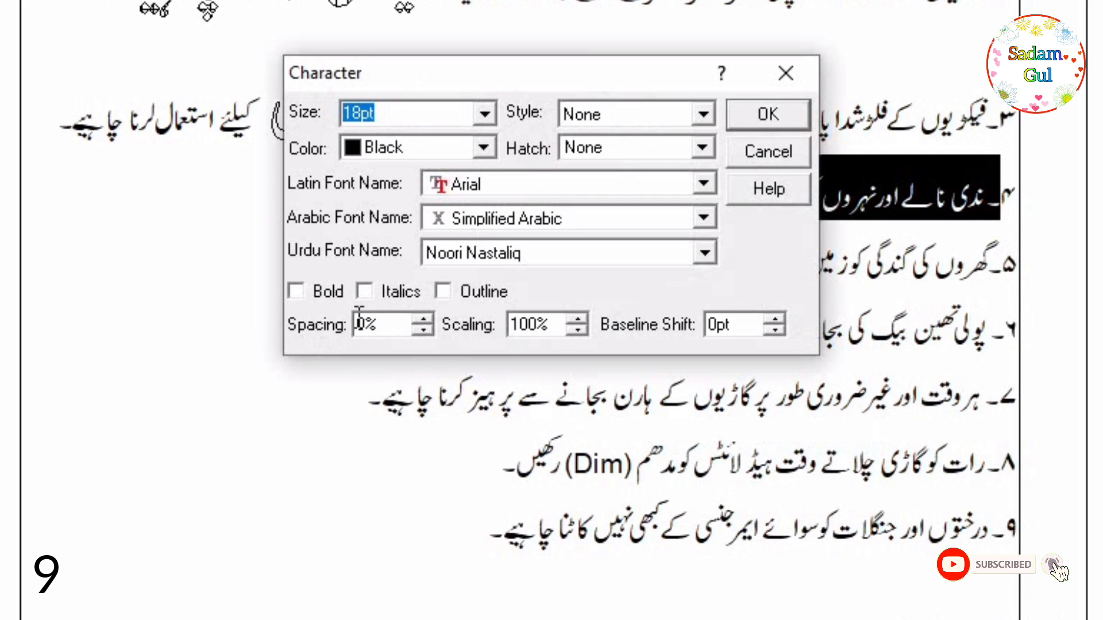
click(406, 330)
key(BackSpace)
key(BackSpace)
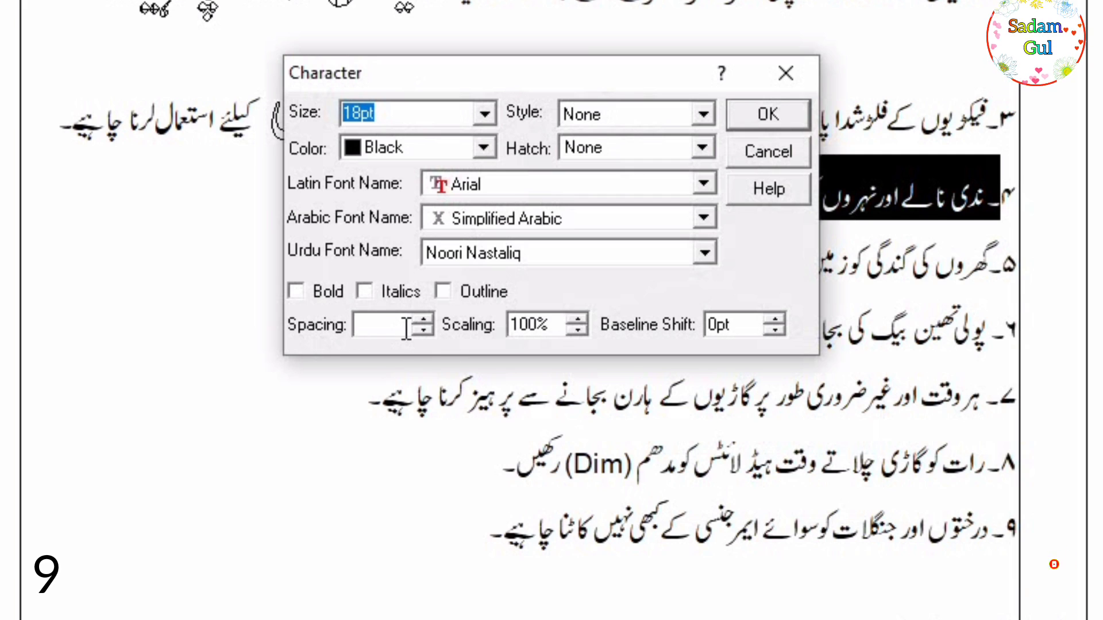
text(2)
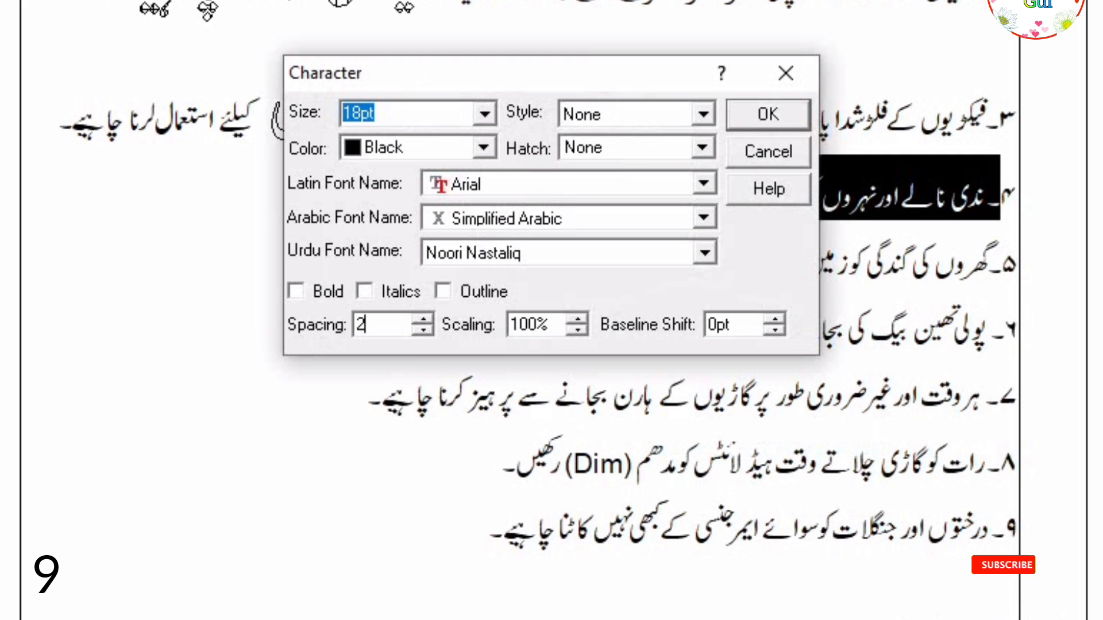
text(0)
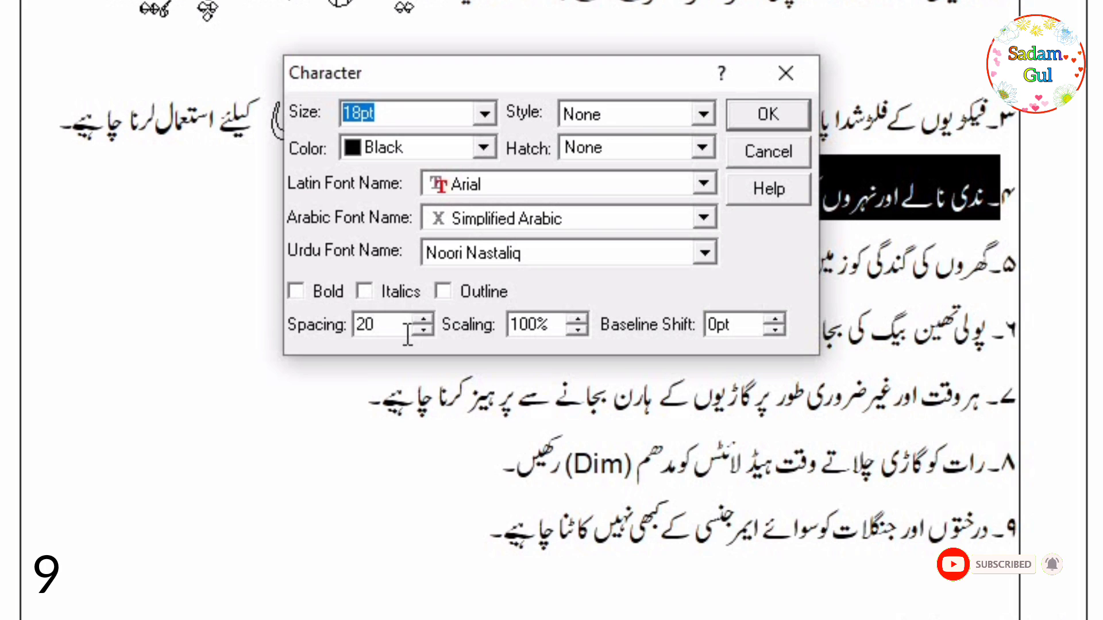
click(785, 122)
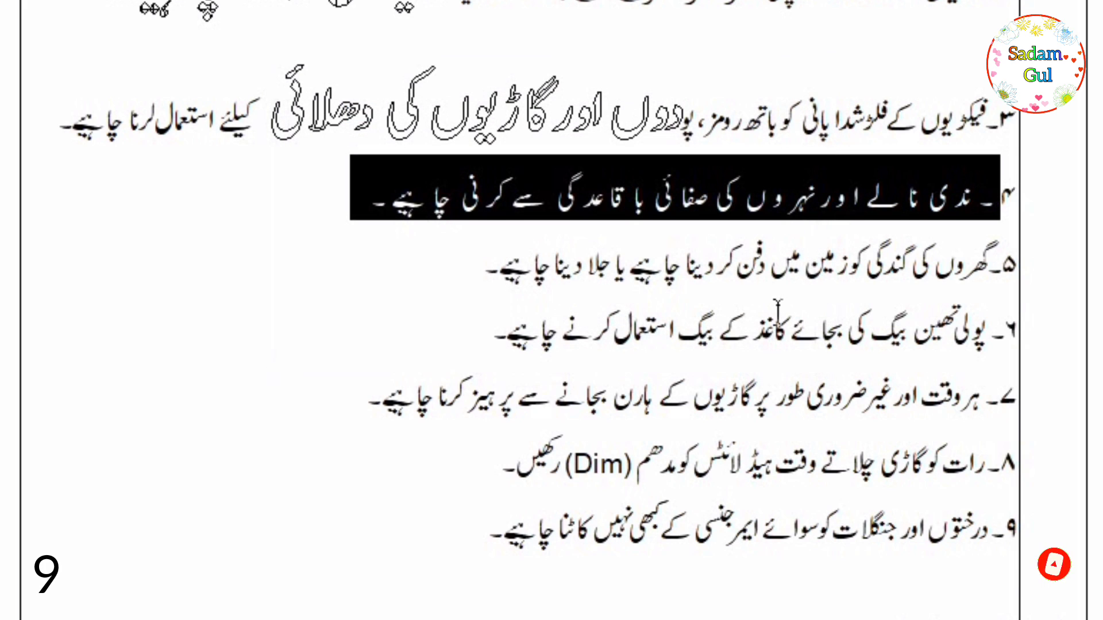
click(751, 339)
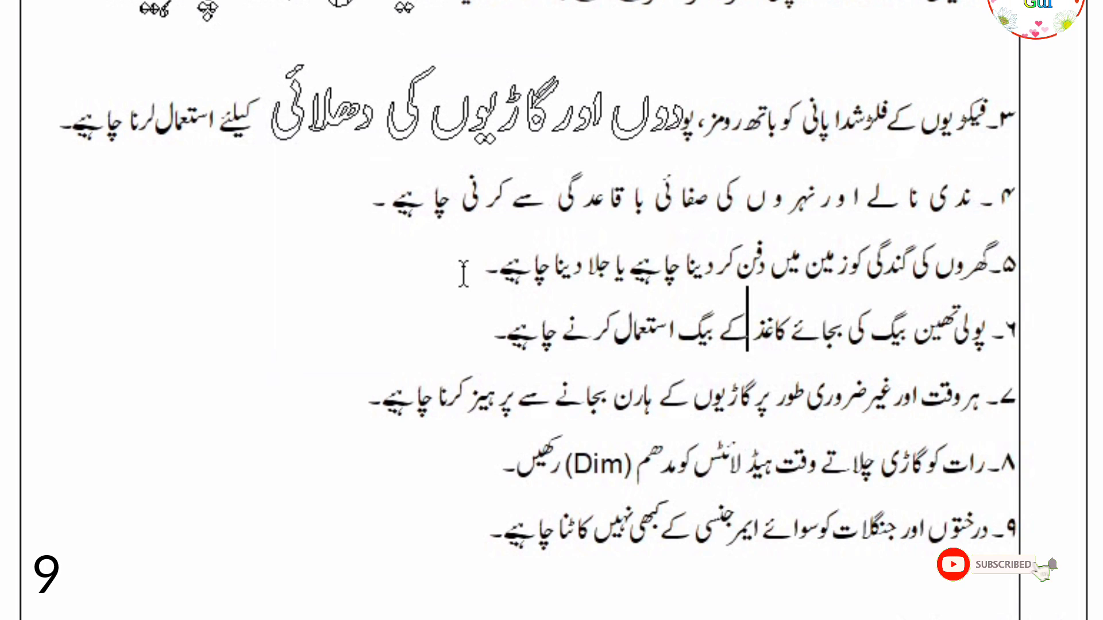
- Set the character spacing of the sentence in list item 5 to 50 and deselect the text
drag(463, 270, 998, 253)
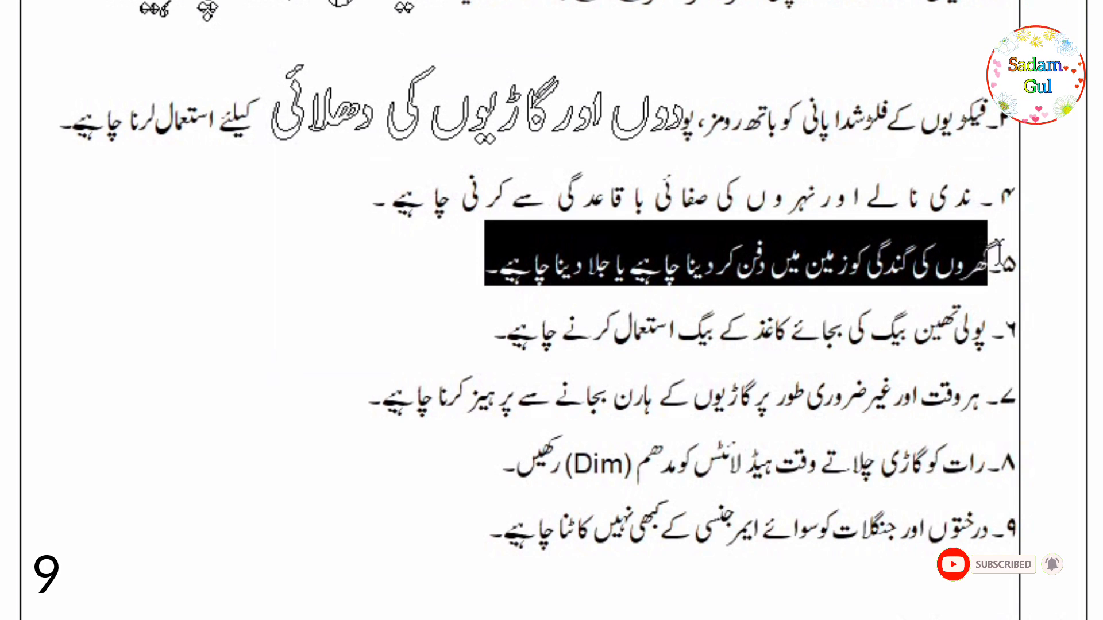
right_click(901, 251)
click(1050, 506)
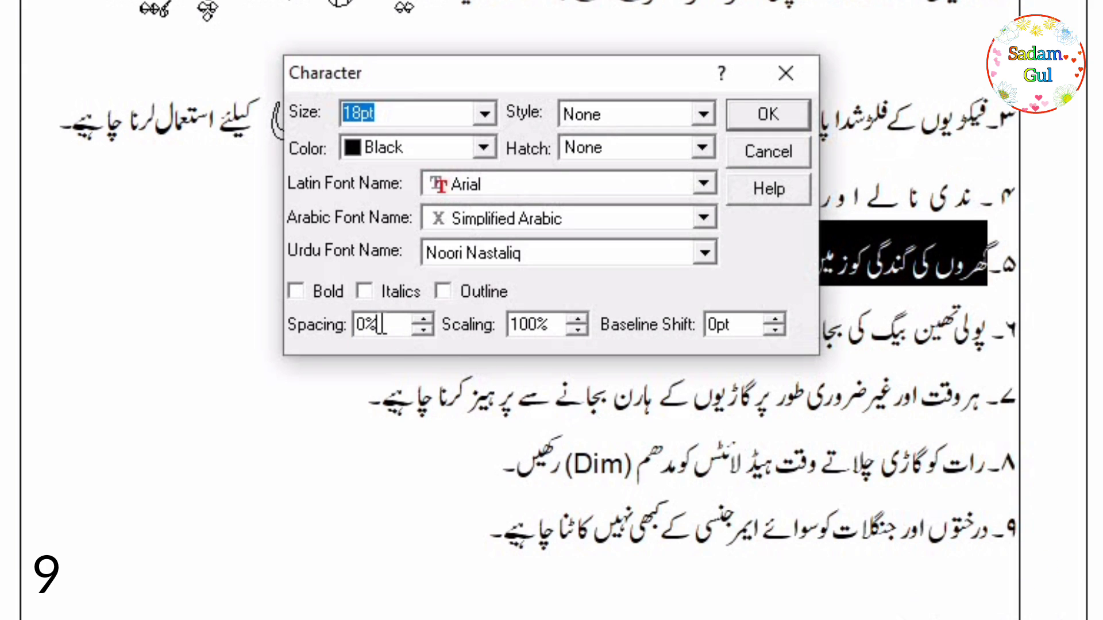
key(BackSpace)
text(50)
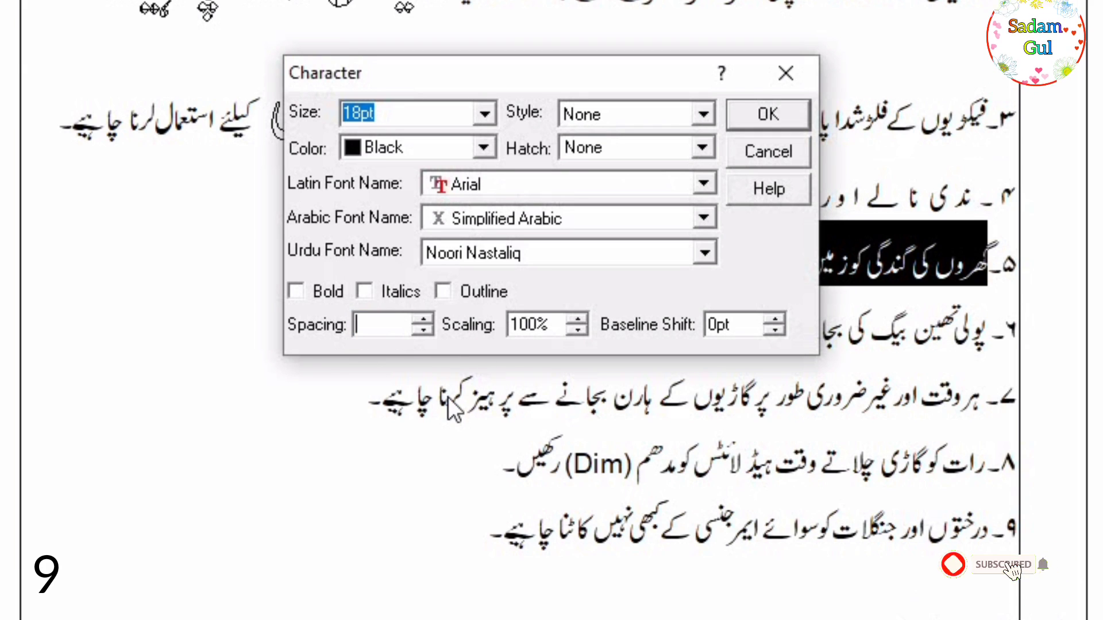
click(777, 109)
click(664, 520)
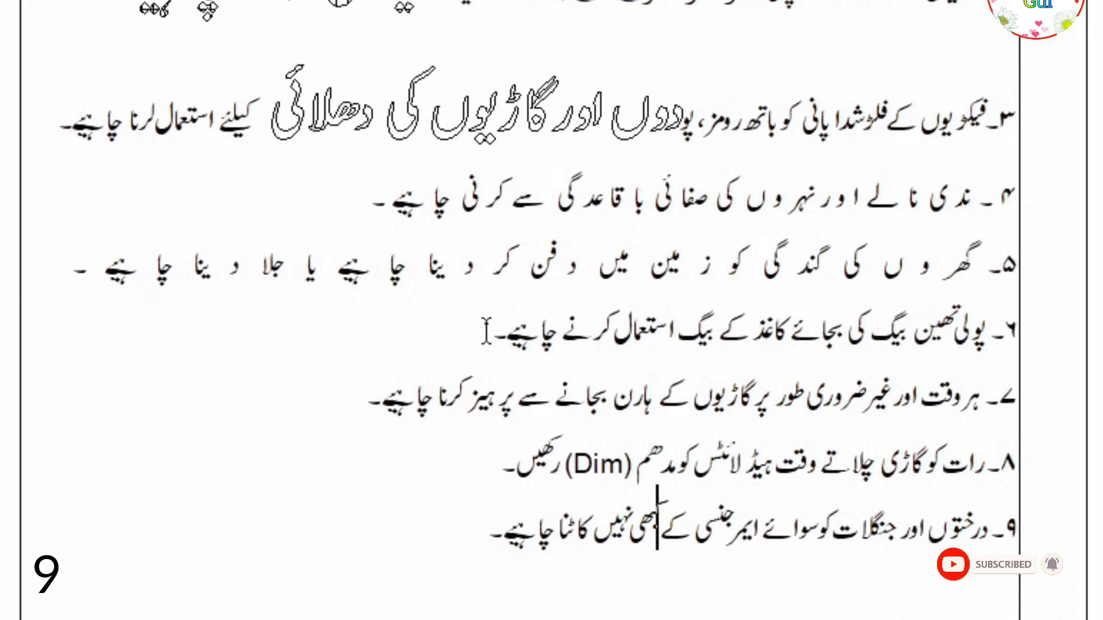
- Set the character spacing of the sentence in list item 6 to -10 and deselect the text
drag(486, 332, 845, 332)
click(991, 323)
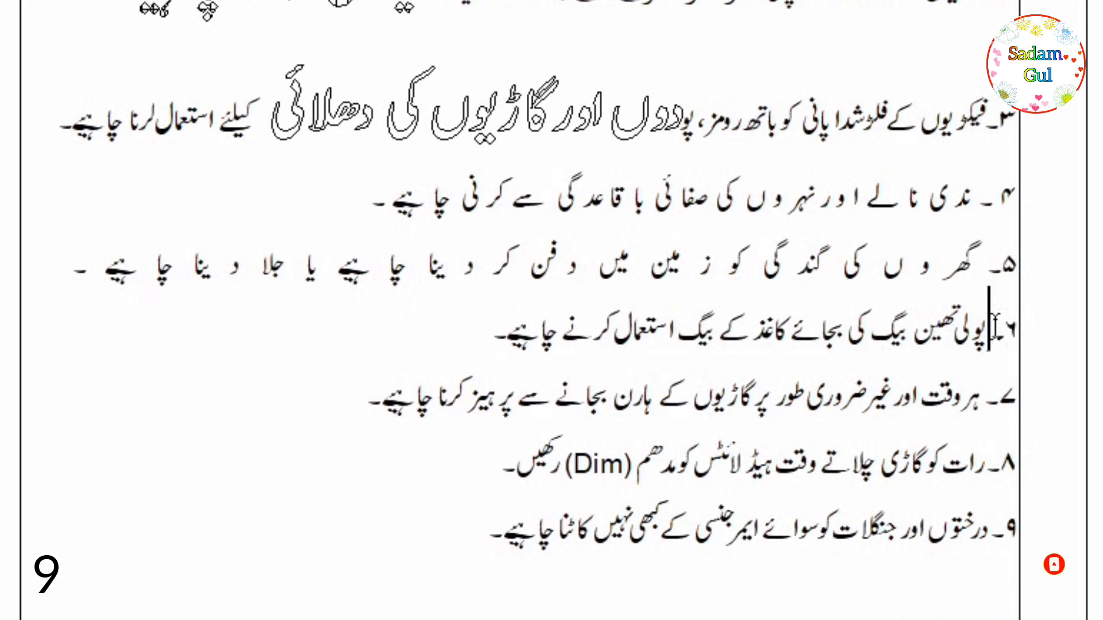
drag(995, 321, 452, 332)
right_click(590, 322)
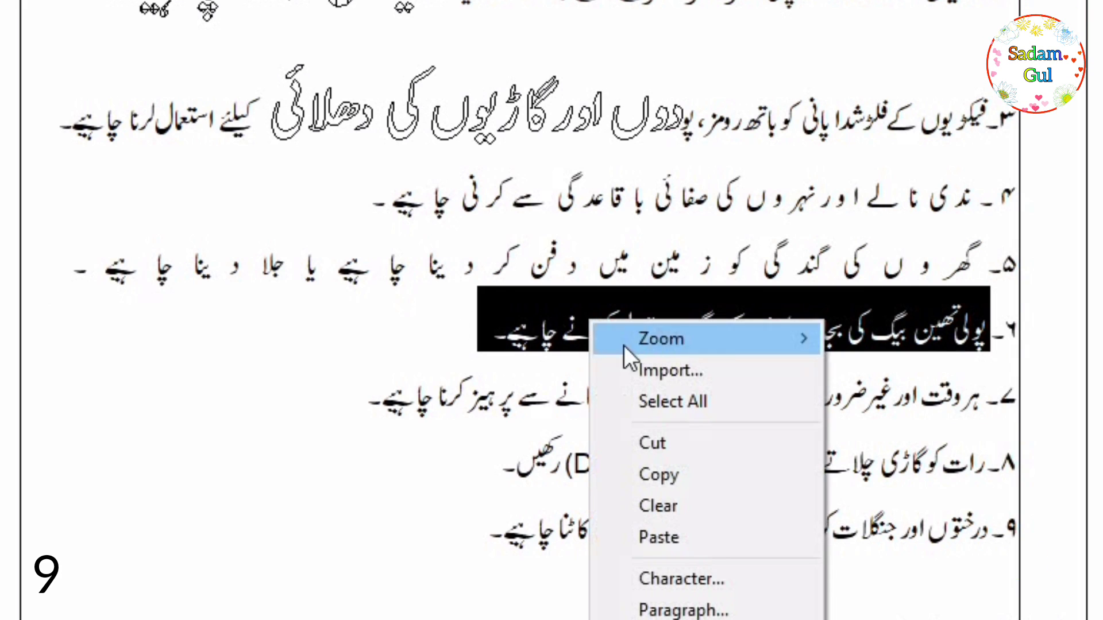
click(646, 575)
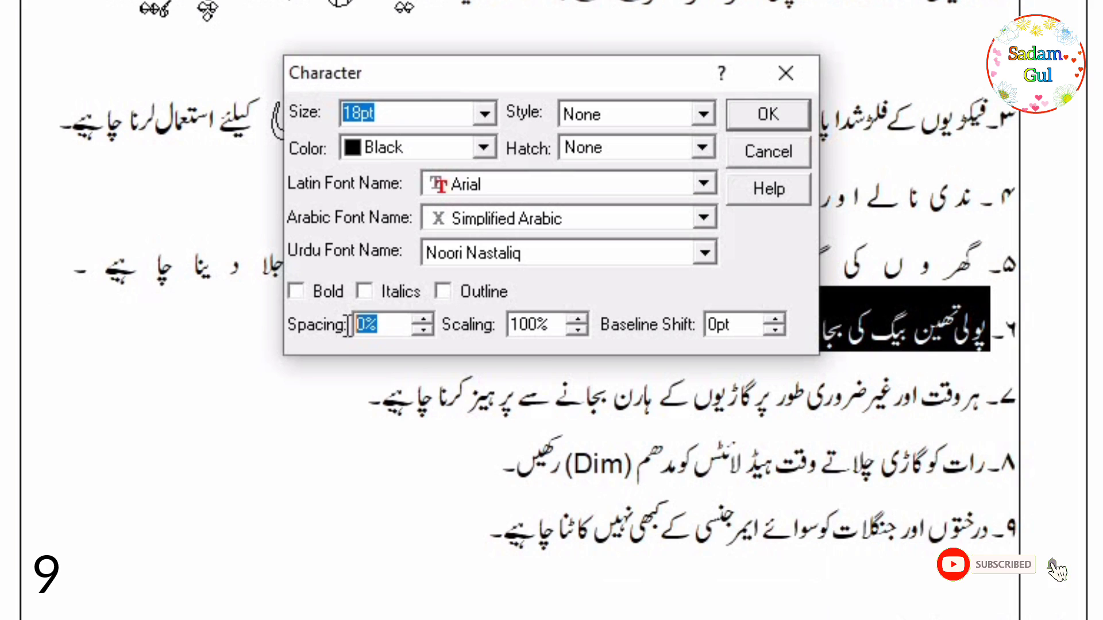
key(BackSpace)
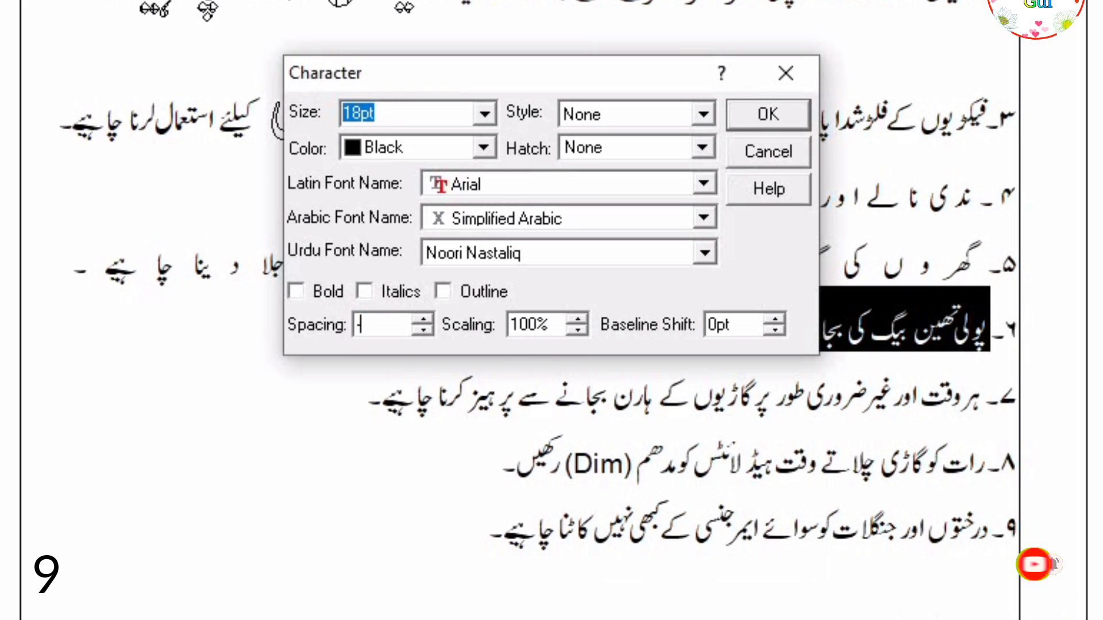
text(-10)
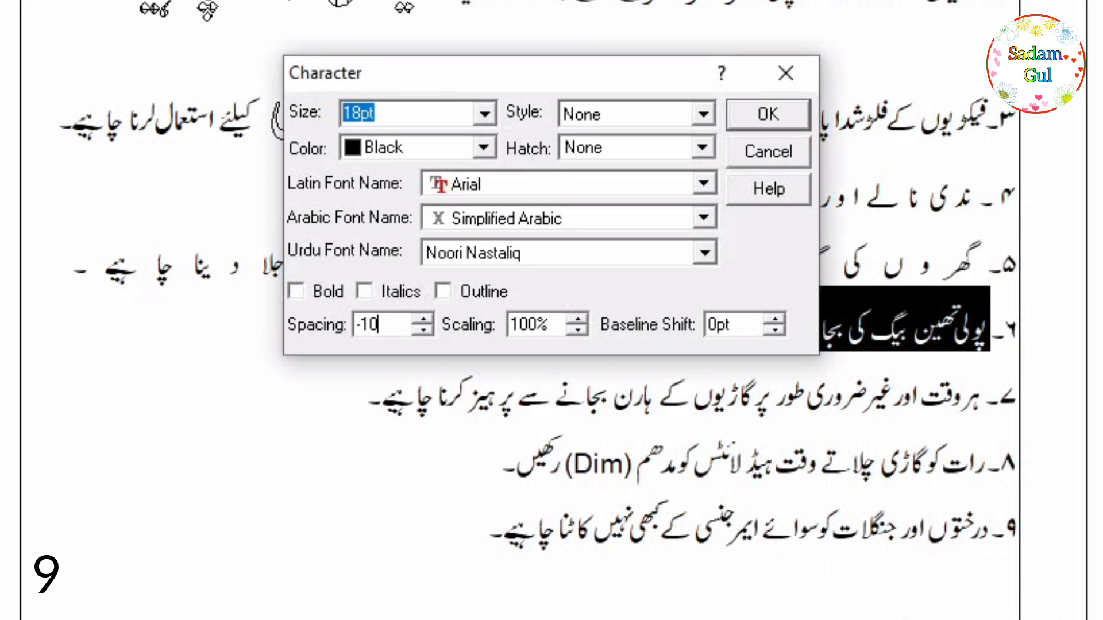
click(768, 116)
click(561, 393)
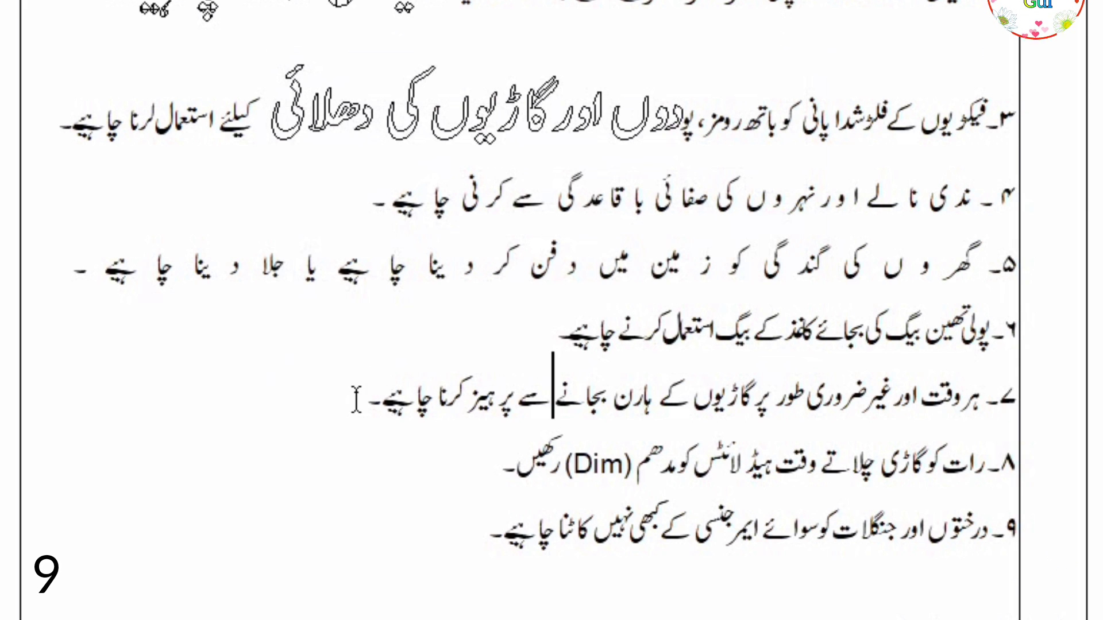
- Select all of list item 7 and raise its character scaling to 126%
drag(356, 399, 1028, 405)
right_click(748, 391)
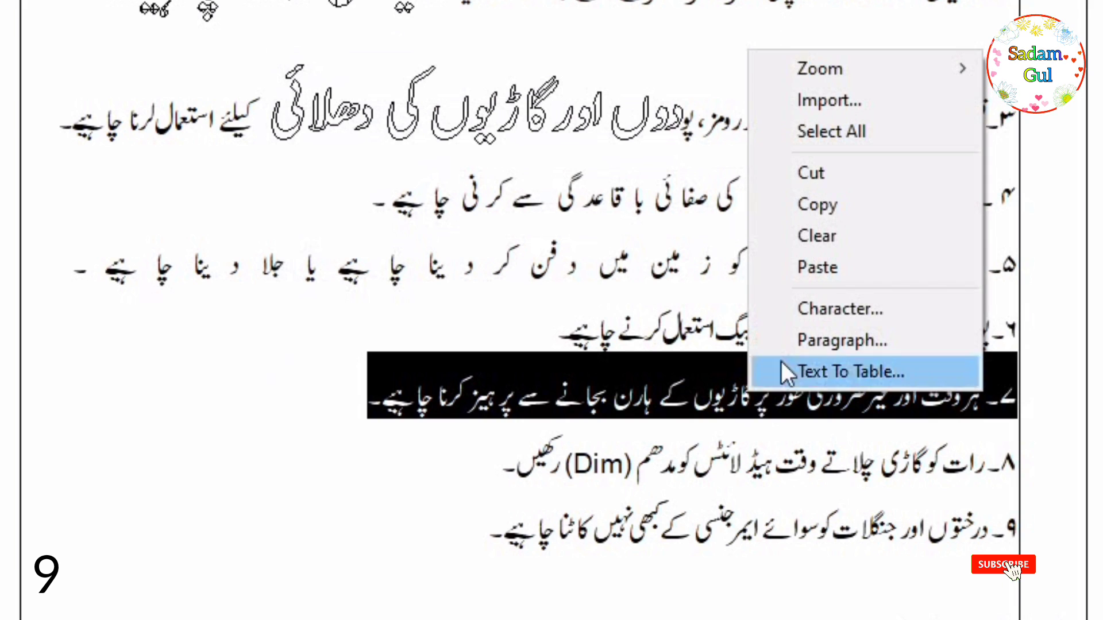
click(818, 307)
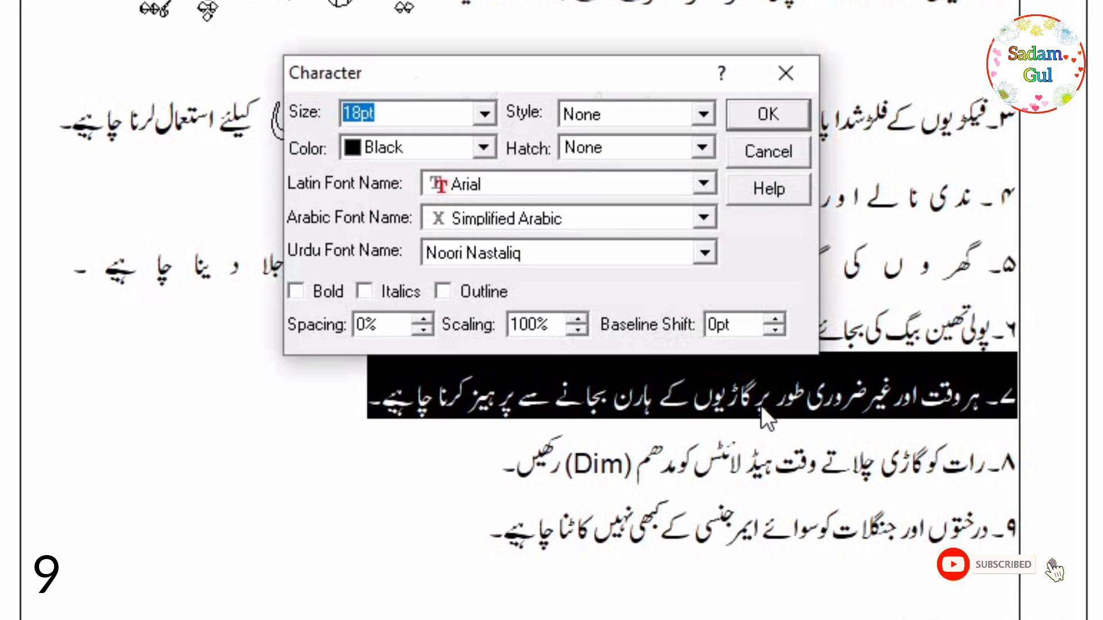
click(580, 320)
click(580, 320)
click(580, 321)
click(580, 321)
click(581, 321)
click(580, 321)
click(580, 320)
click(580, 321)
click(579, 320)
click(578, 320)
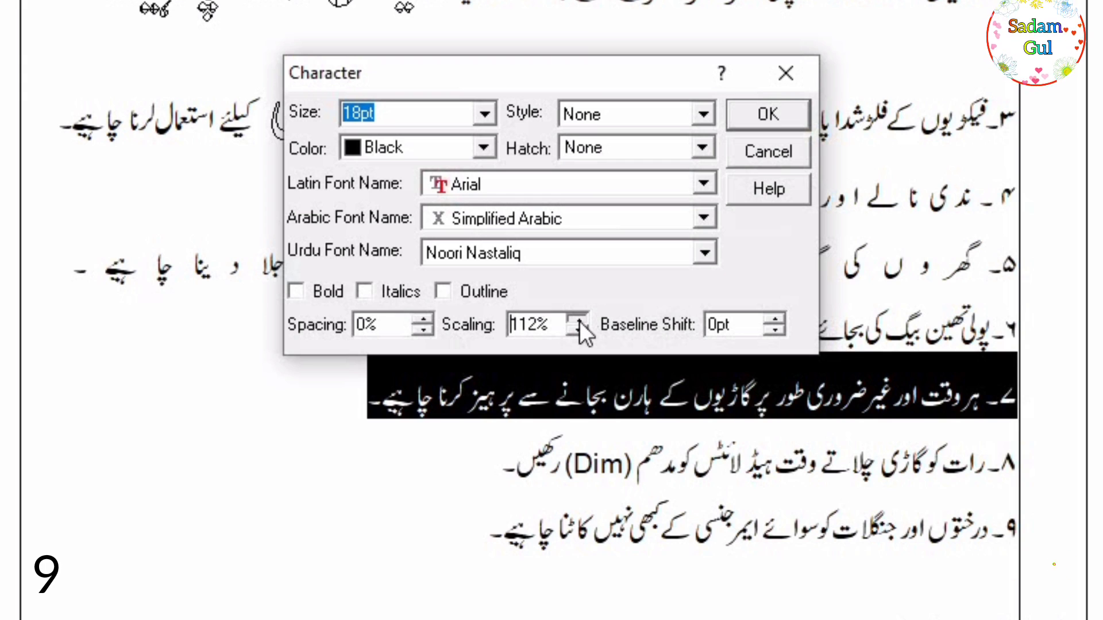
click(579, 319)
click(579, 320)
click(580, 321)
click(580, 321)
click(580, 321)
click(580, 320)
click(580, 321)
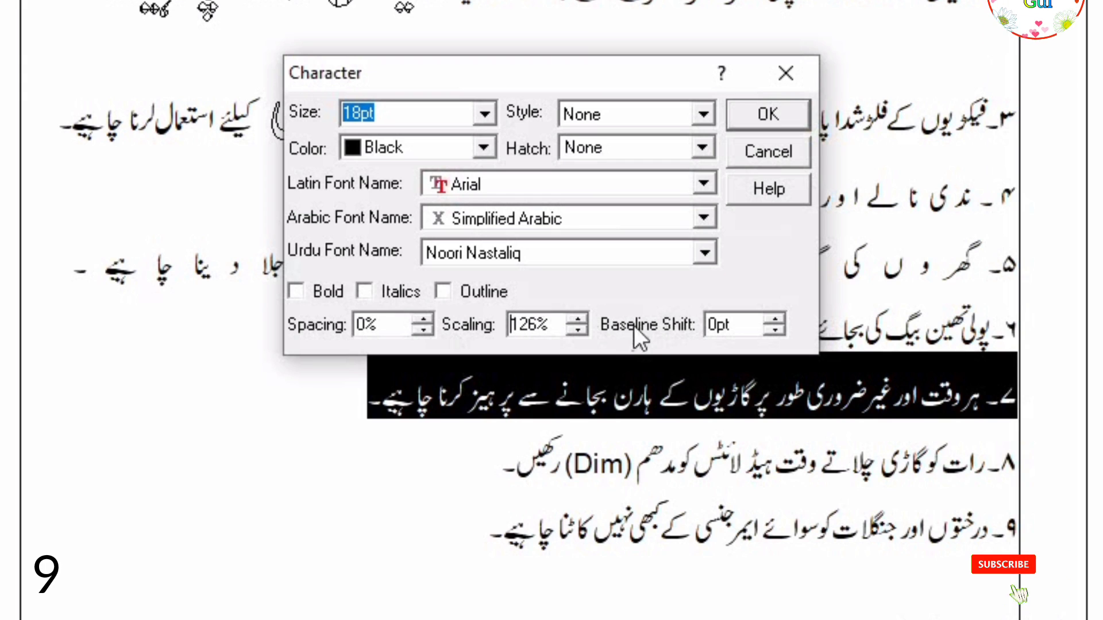
- Set list item 7's baseline shift to 5pt and scaling to 127%, and apply the character settings
click(776, 319)
click(776, 319)
click(777, 319)
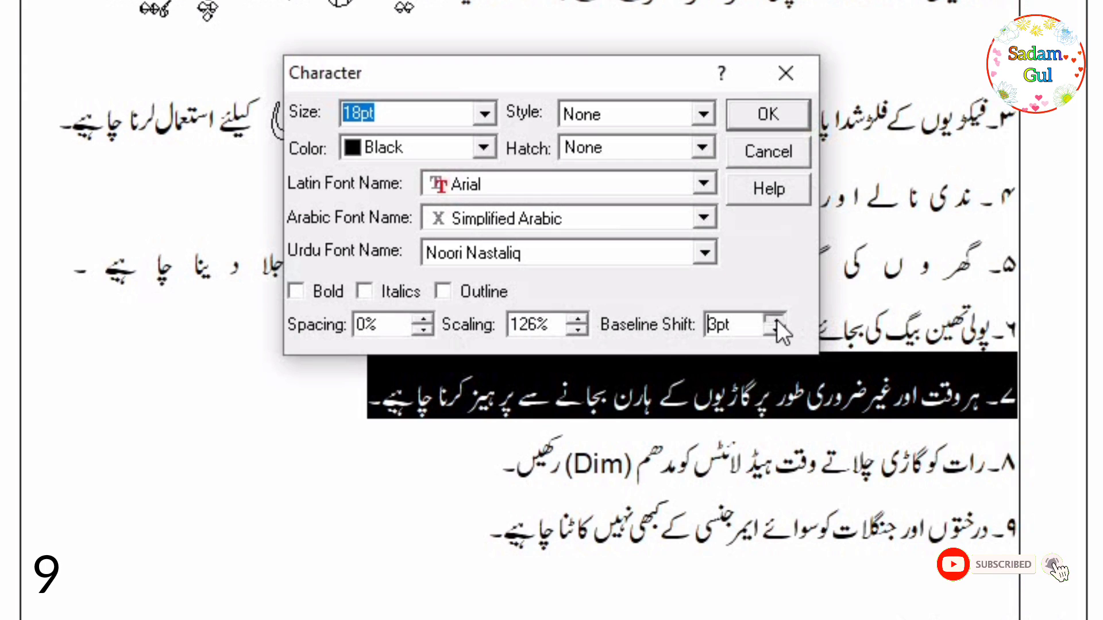
click(776, 319)
click(777, 320)
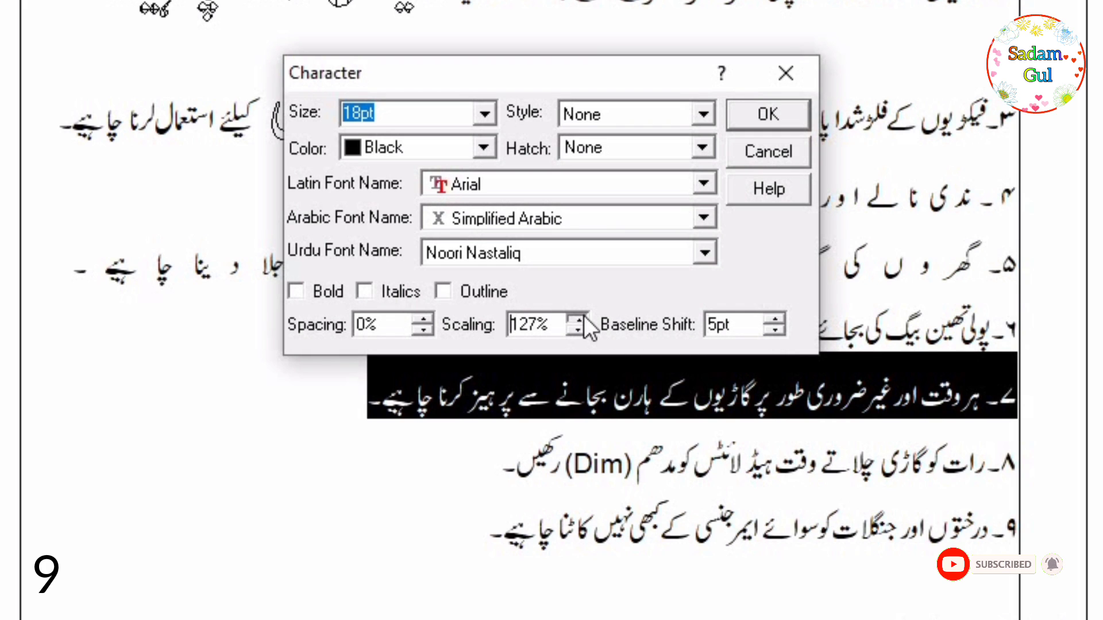
click(783, 119)
click(475, 512)
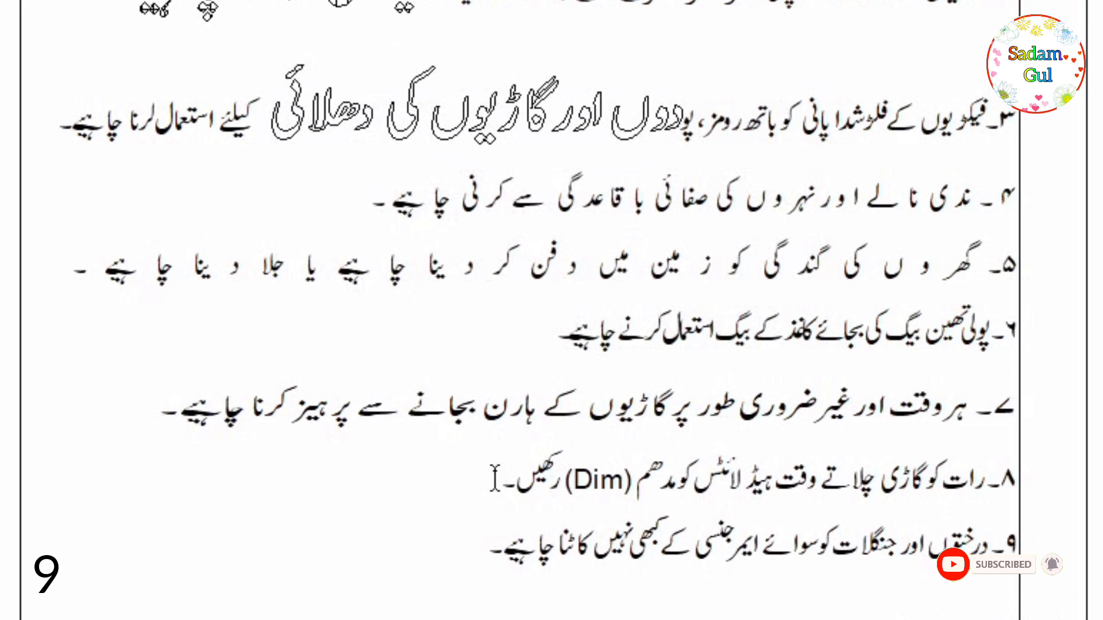
- Set the character size of list item 8 to 36pt and its colour to Red
drag(495, 479, 1015, 459)
right_click(766, 489)
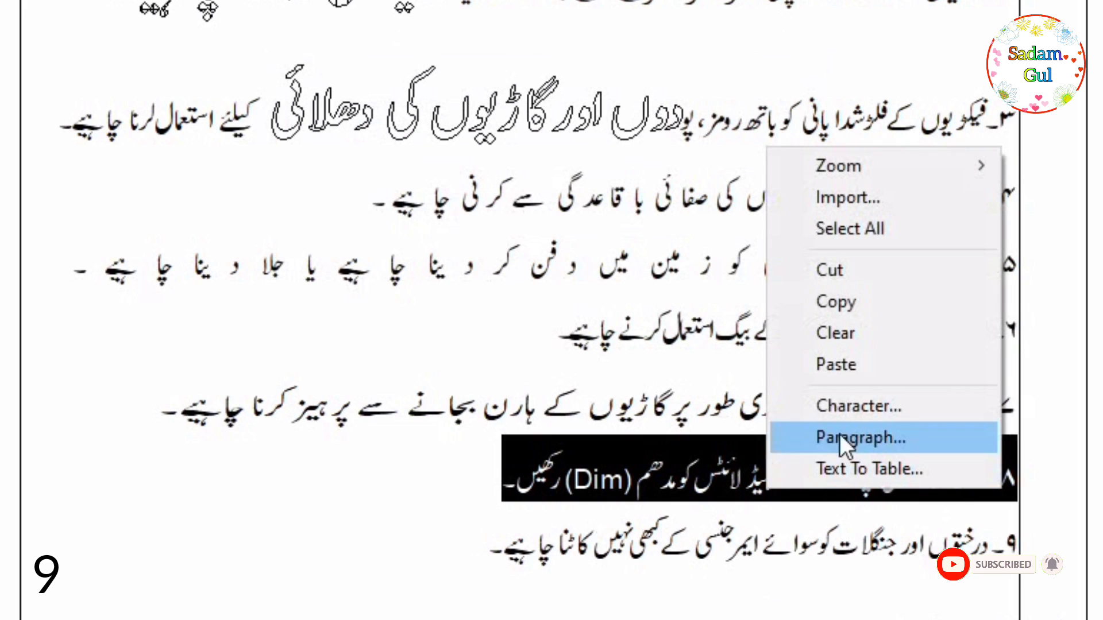
click(816, 404)
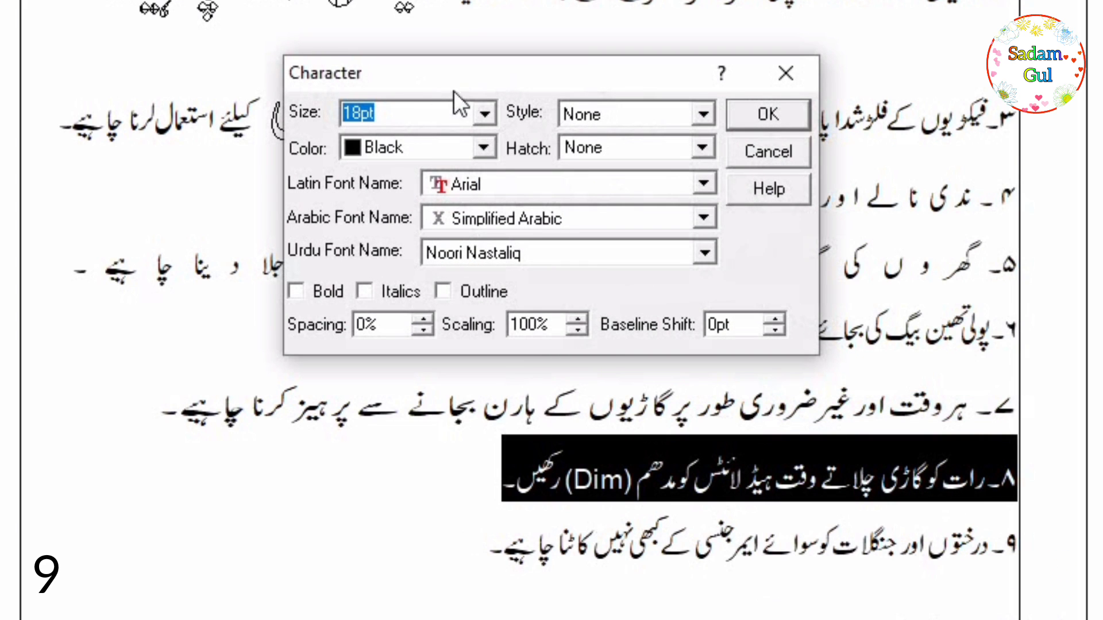
click(484, 111)
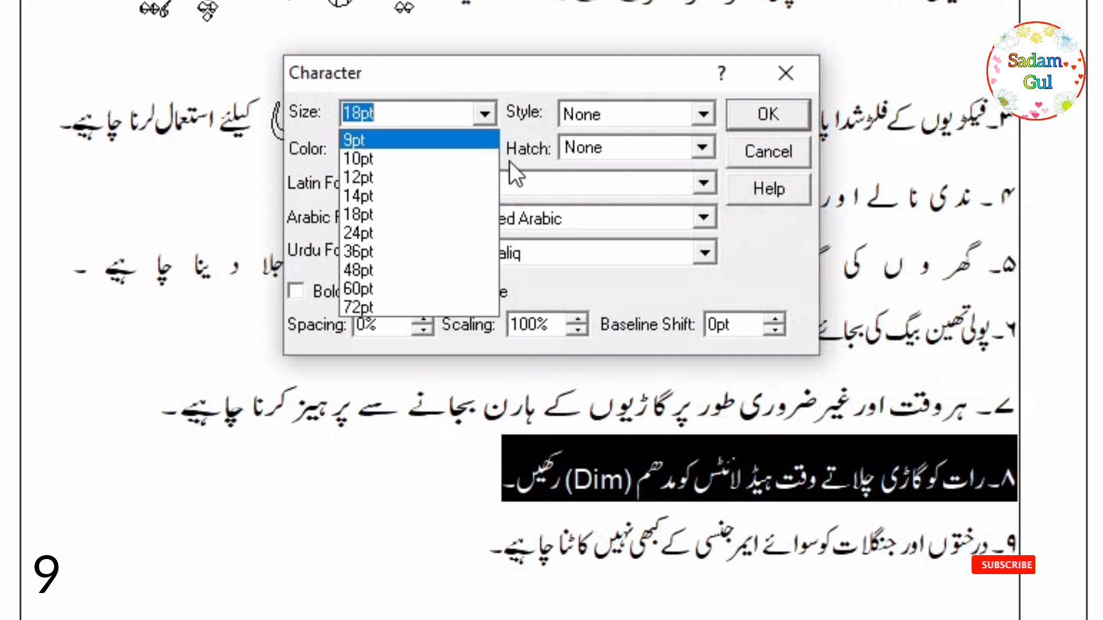
click(408, 251)
click(484, 148)
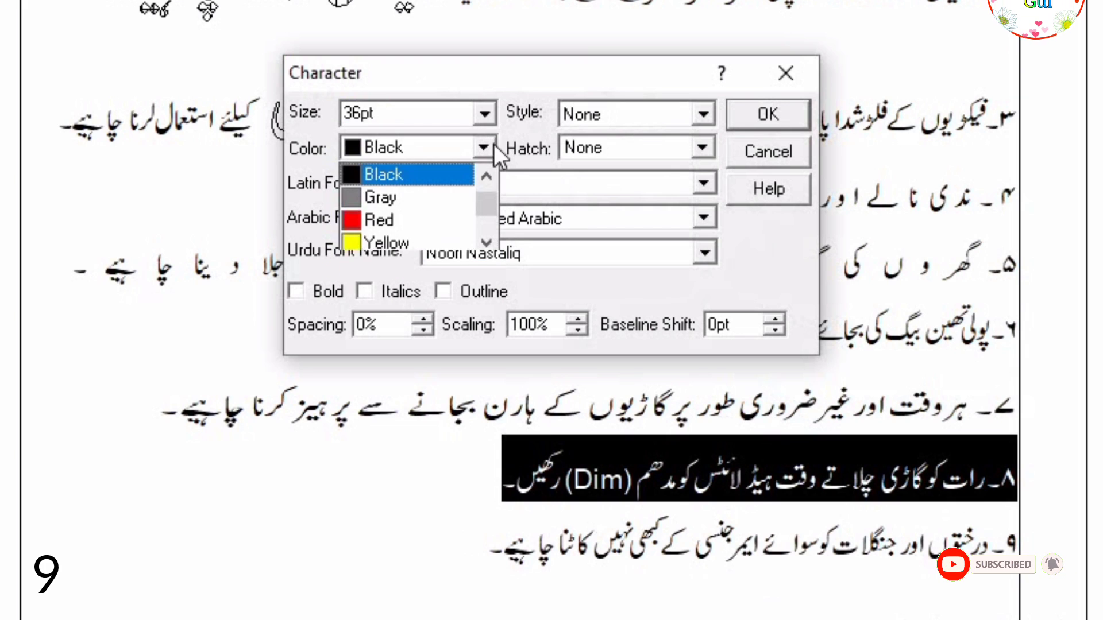
click(405, 219)
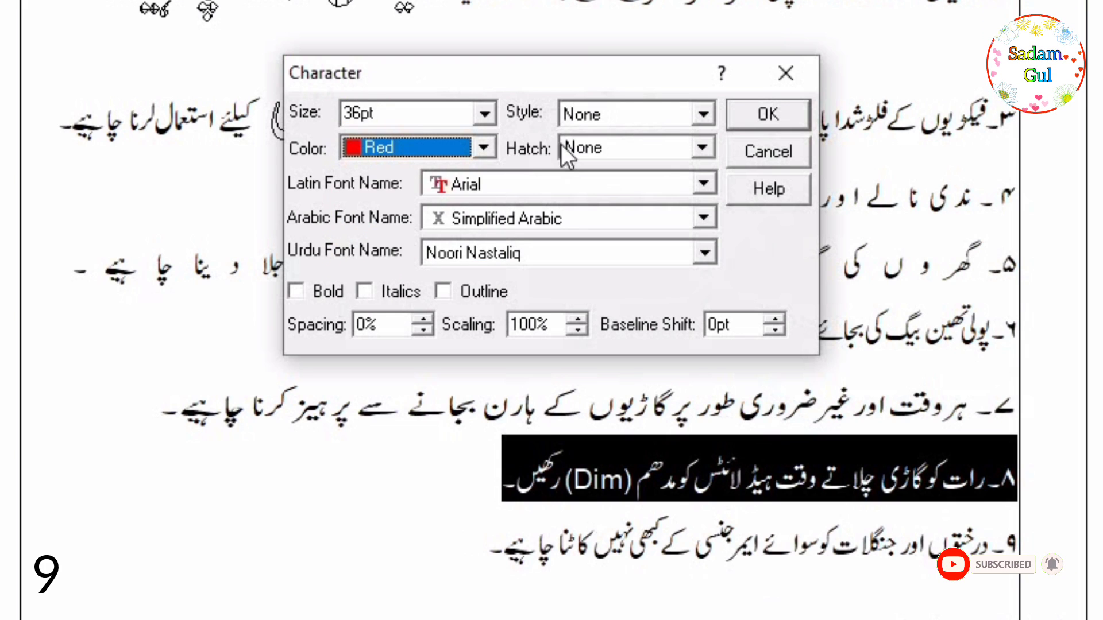
- Give list item 8 the Single style and the forward-slanting diagonal line hatch
click(704, 120)
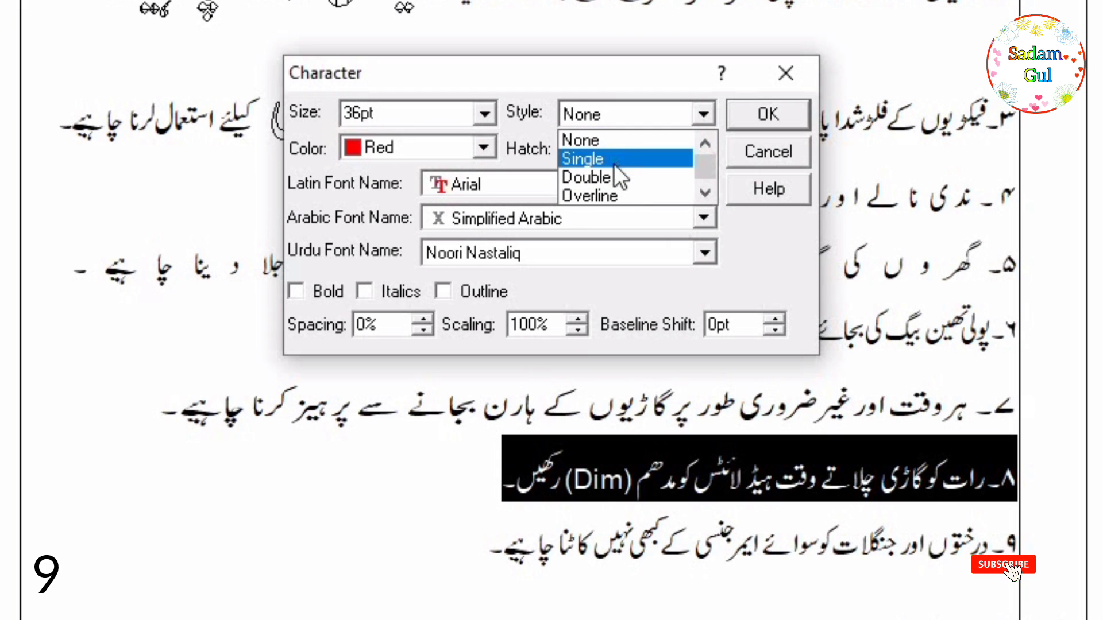
mouse_move(705, 168)
mouse_down()
mouse_move(699, 189)
mouse_move(699, 154)
mouse_up()
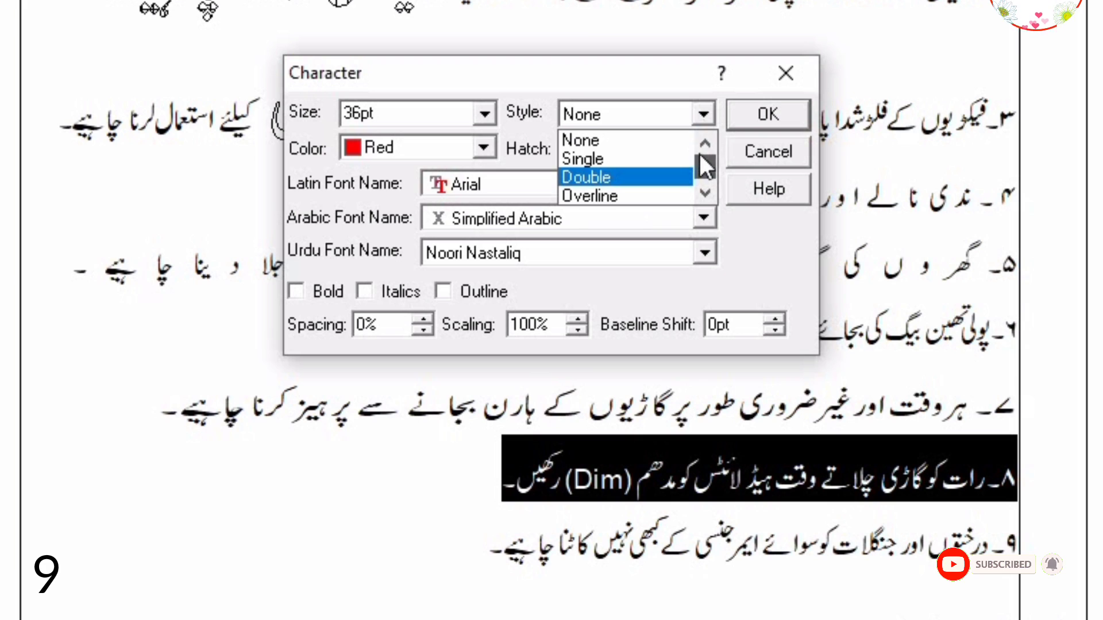
click(607, 161)
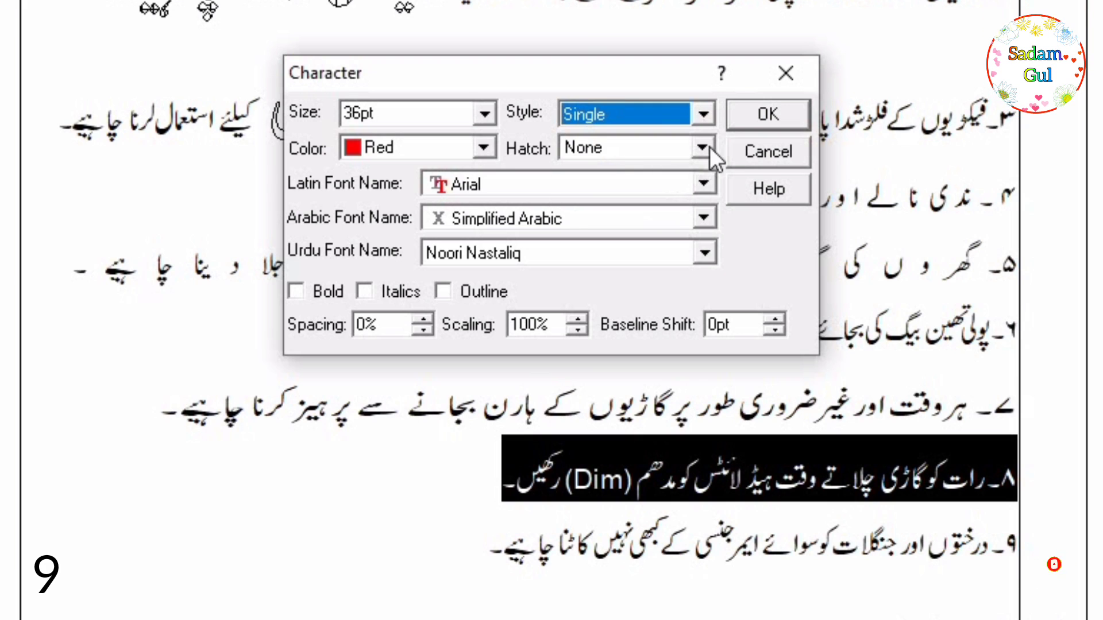
click(709, 147)
click(706, 217)
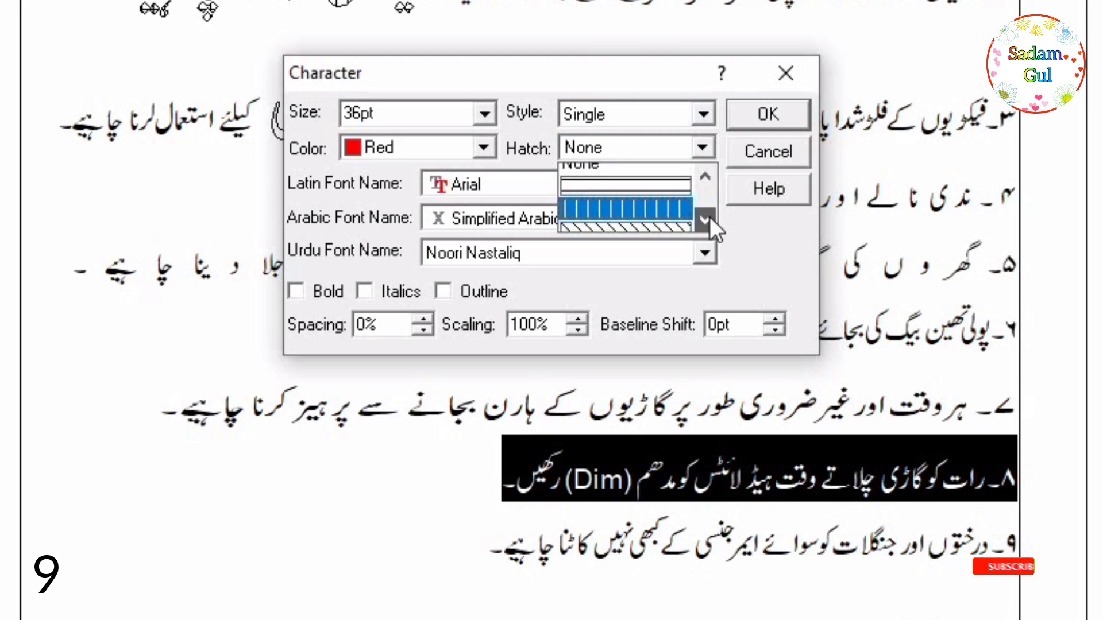
click(709, 217)
click(709, 218)
click(709, 217)
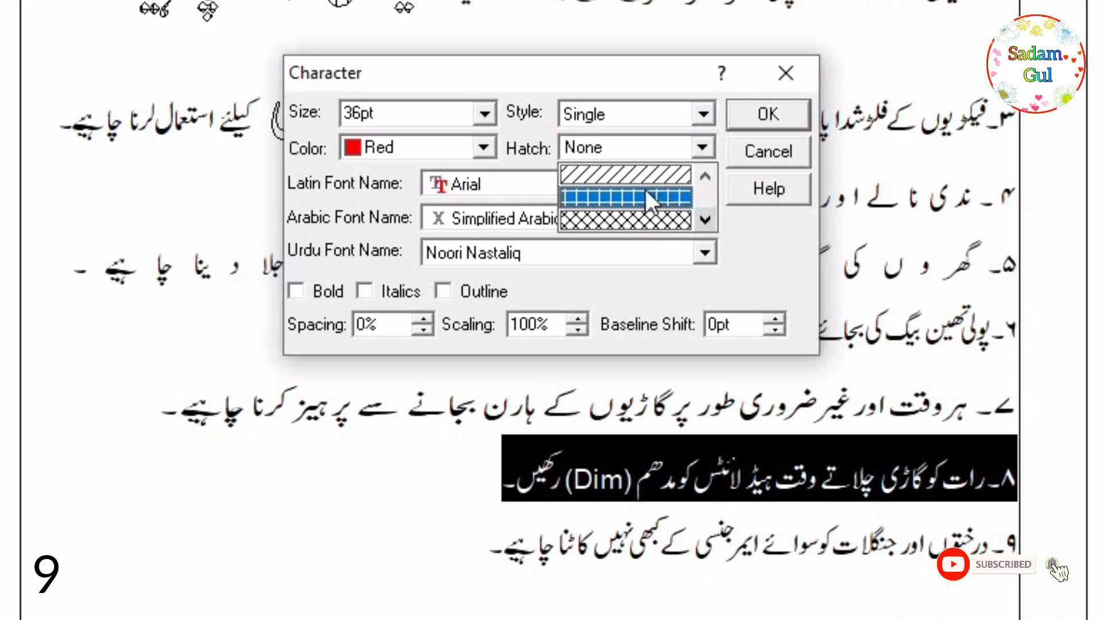
click(647, 169)
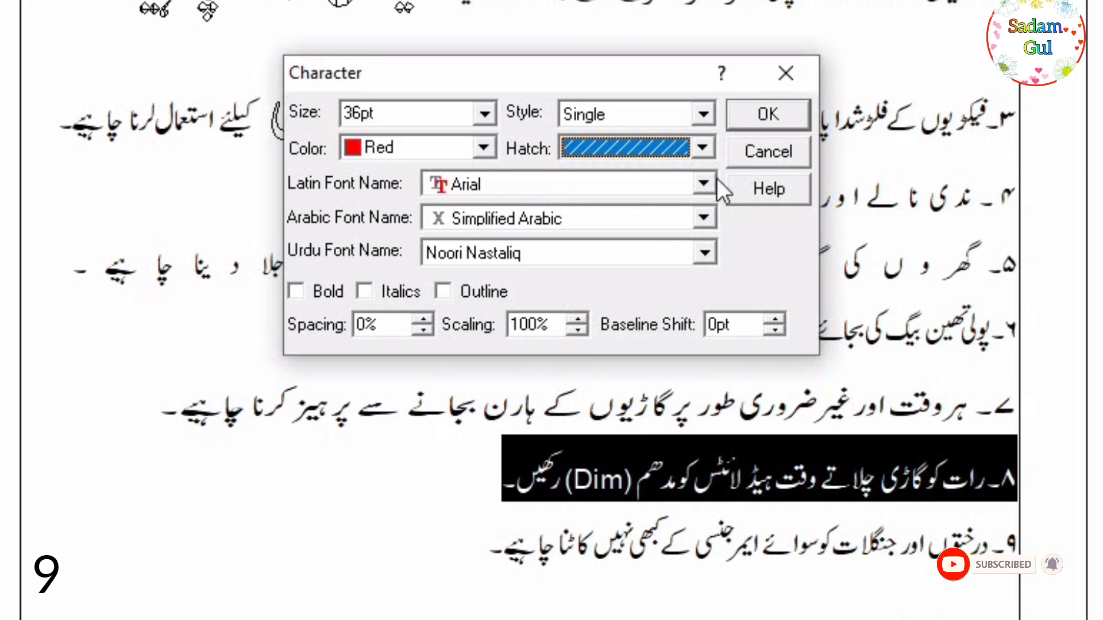
- Set list item 8's Urdu font to Sadaf and turn on Bold
click(705, 254)
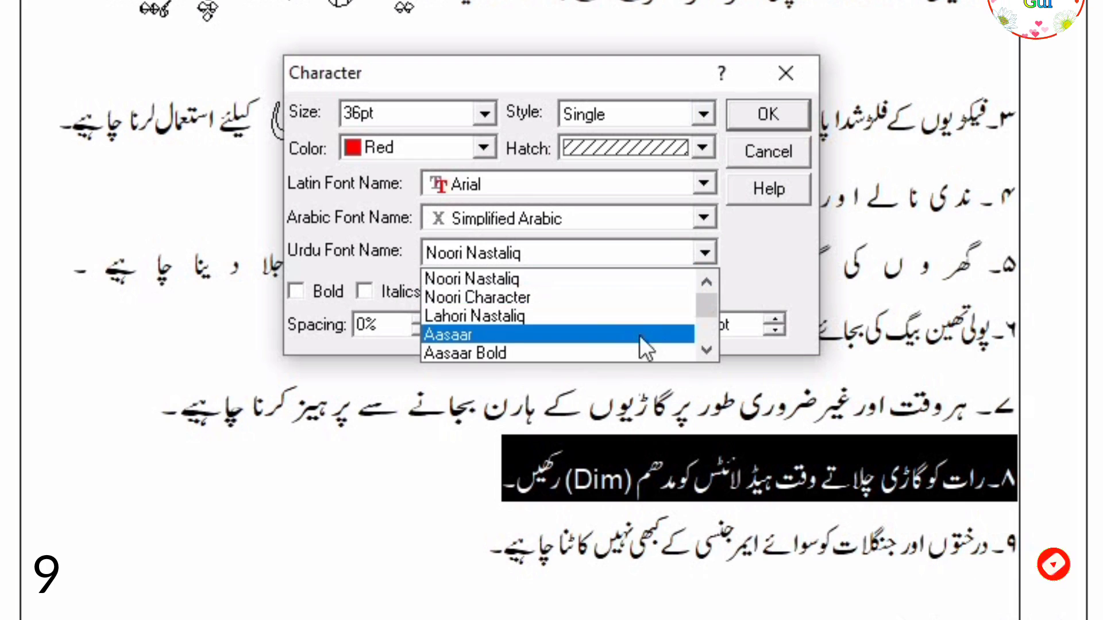
drag(706, 298, 706, 312)
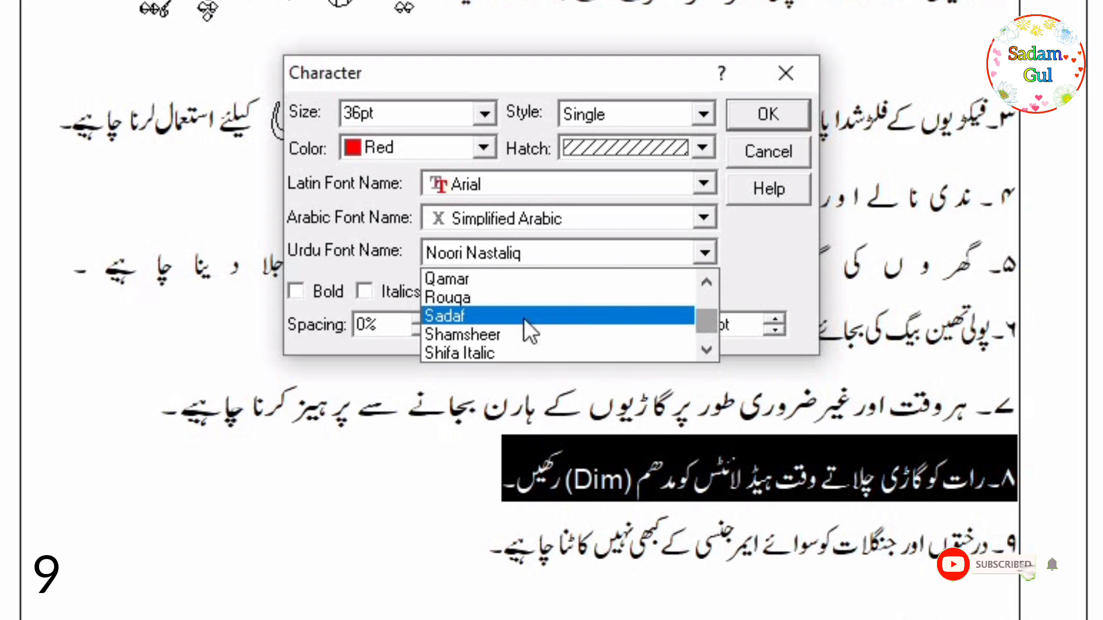
click(488, 315)
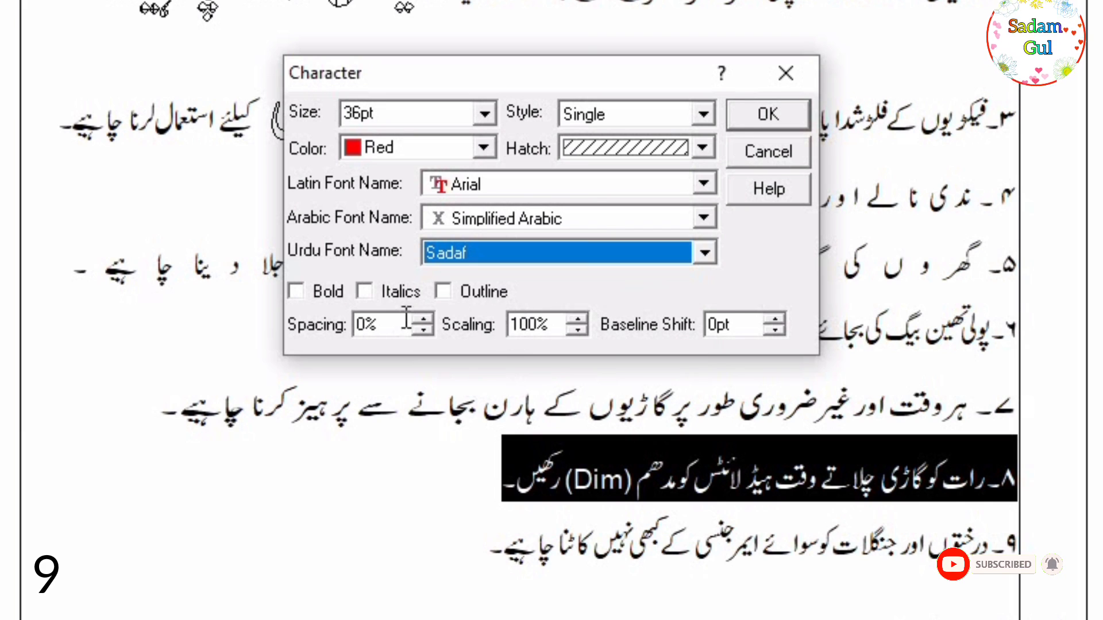
click(297, 292)
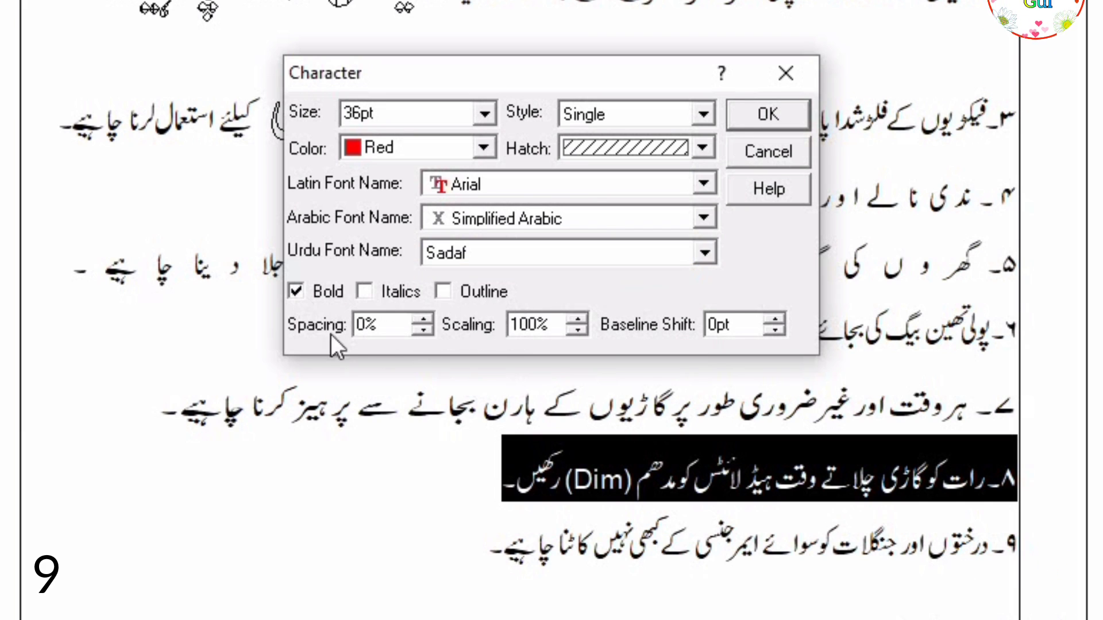
- Set list item 8's character spacing to 20% and scaling to 121%
click(423, 320)
click(423, 319)
click(423, 319)
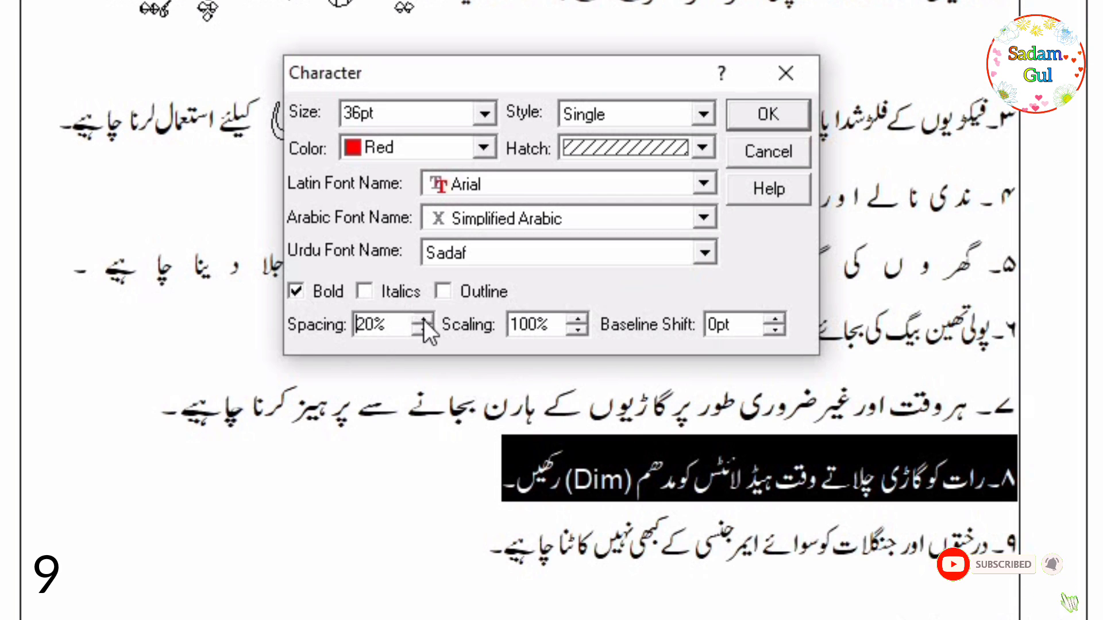
drag(577, 320, 577, 319)
- Set list item 8's baseline shift to 4pt, apply the character formatting and deselect the text
click(780, 317)
click(781, 316)
click(780, 316)
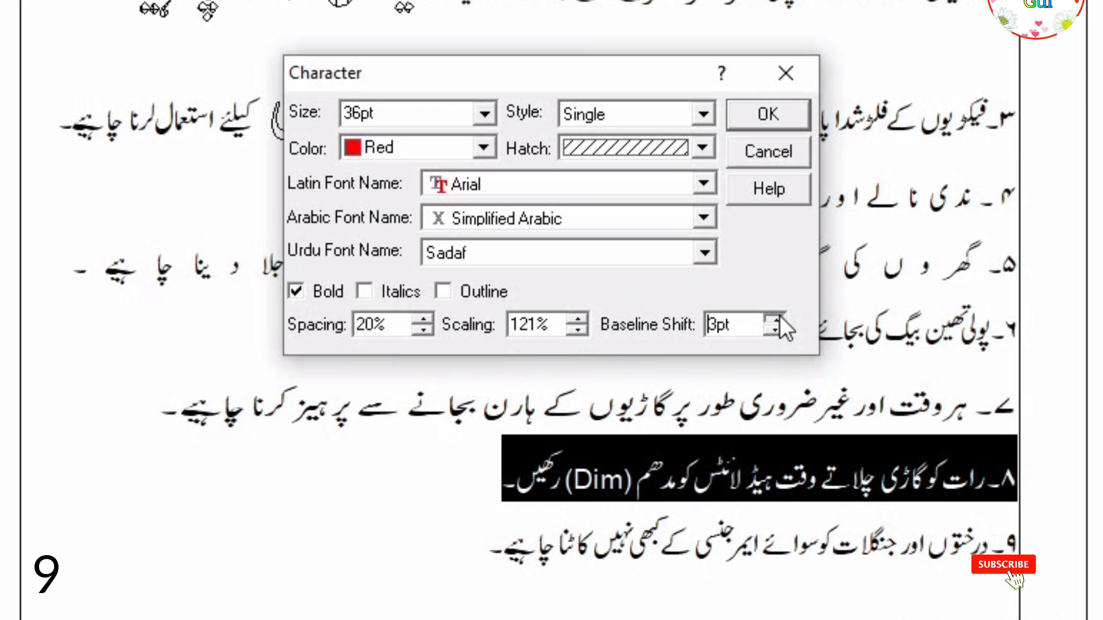
click(780, 316)
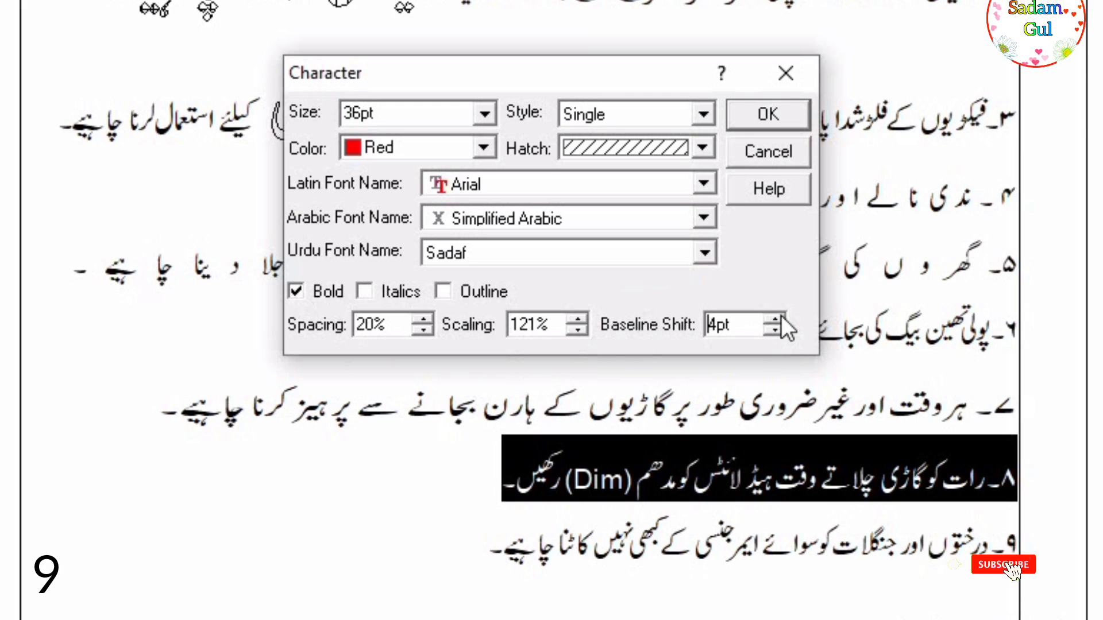
click(777, 115)
click(520, 397)
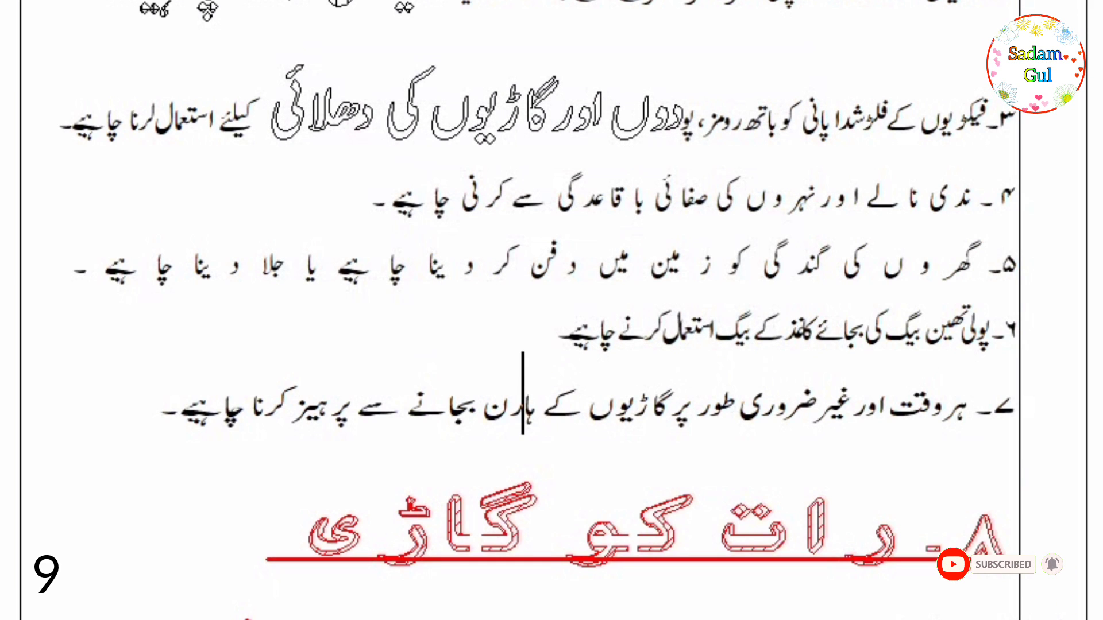
- Select most of the text after the opening words of list item 4, open its Character settings and dismiss them
scroll(520, 397, down, 6)
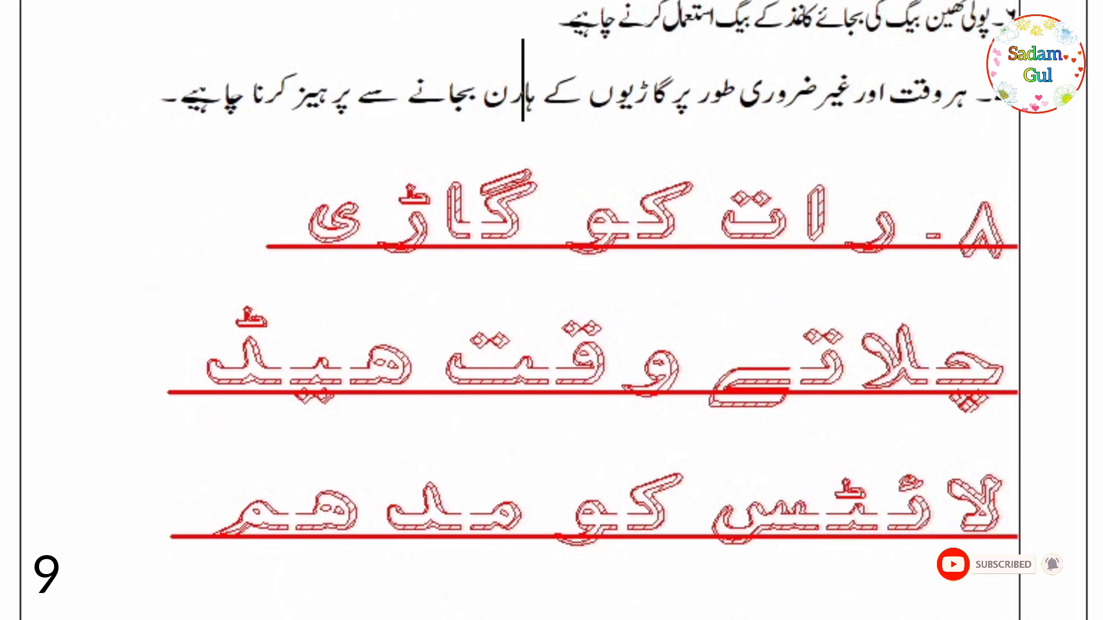
scroll(574, 310, up, 4)
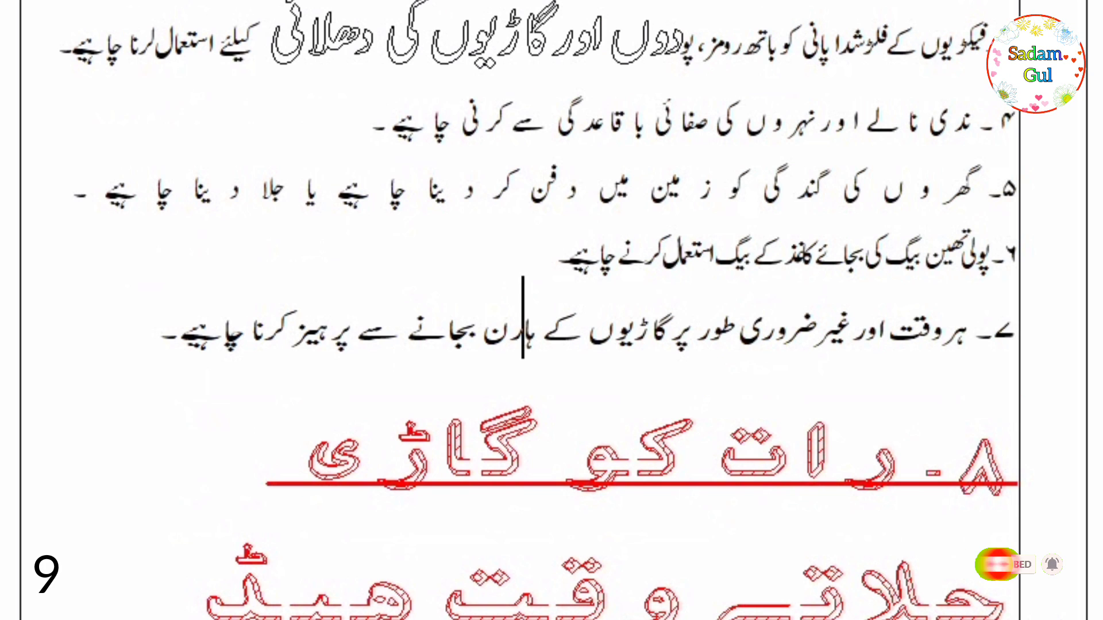
scroll(574, 310, up, 5)
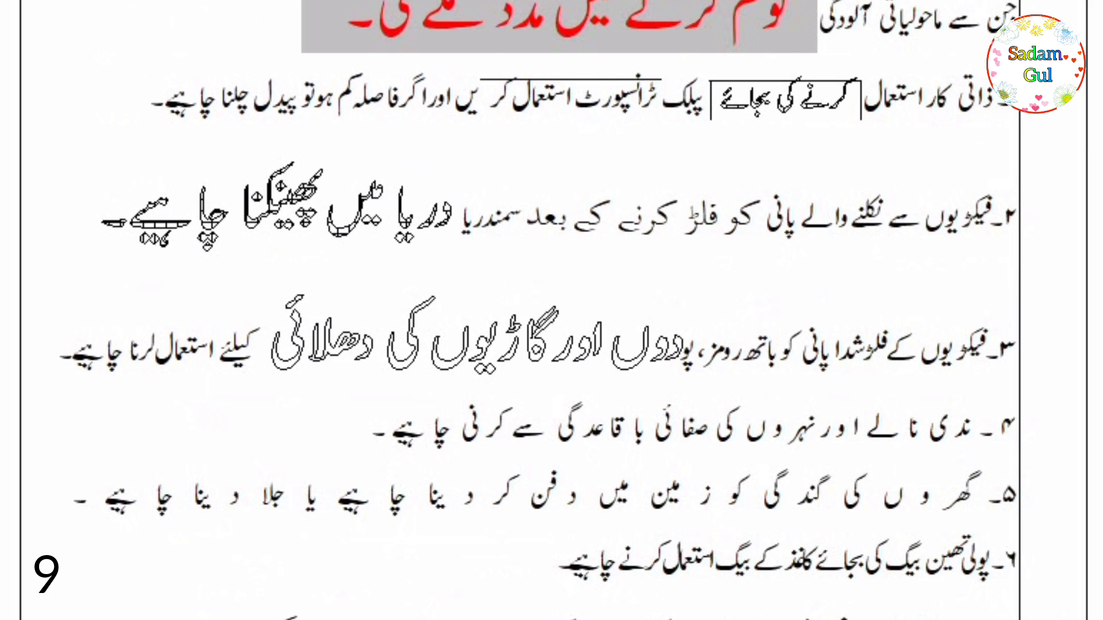
scroll(575, 310, down, 1)
drag(393, 365, 805, 382)
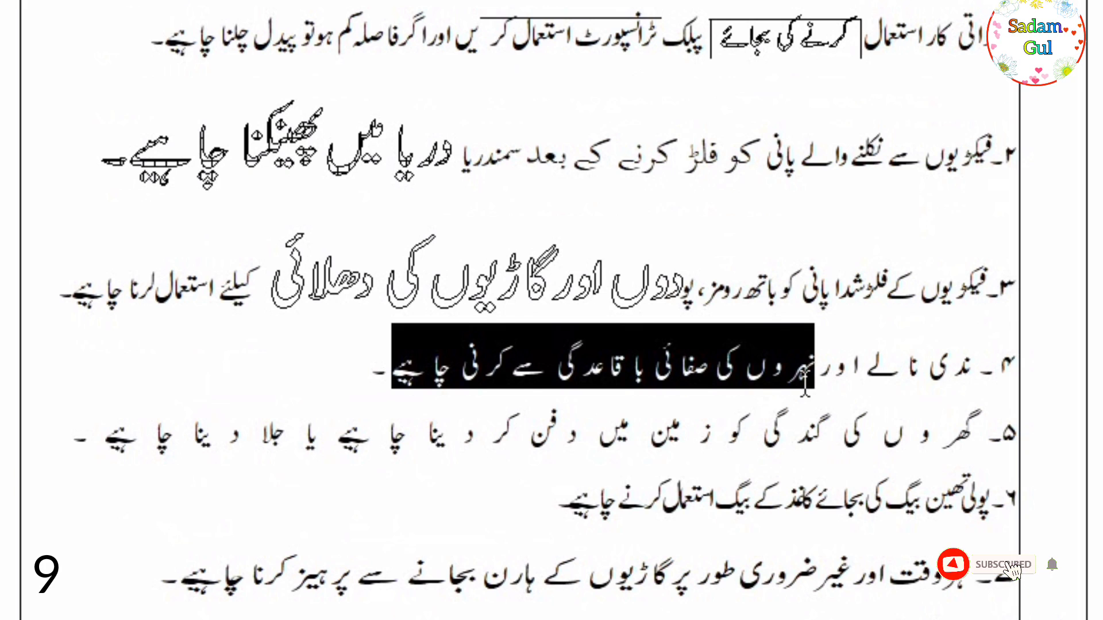
click(216, 30)
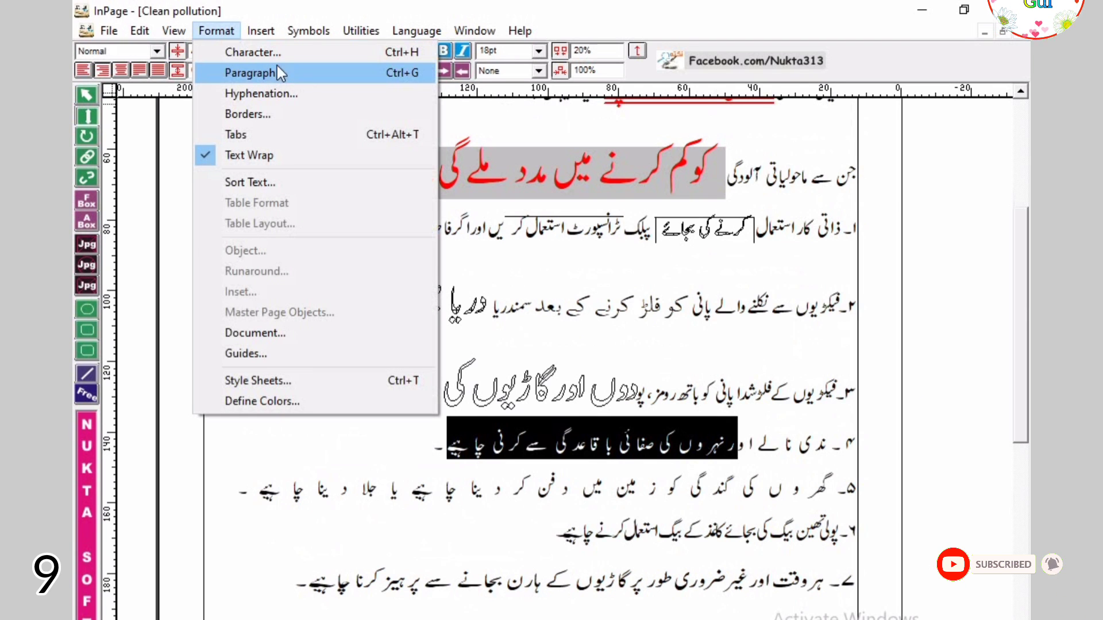
click(265, 52)
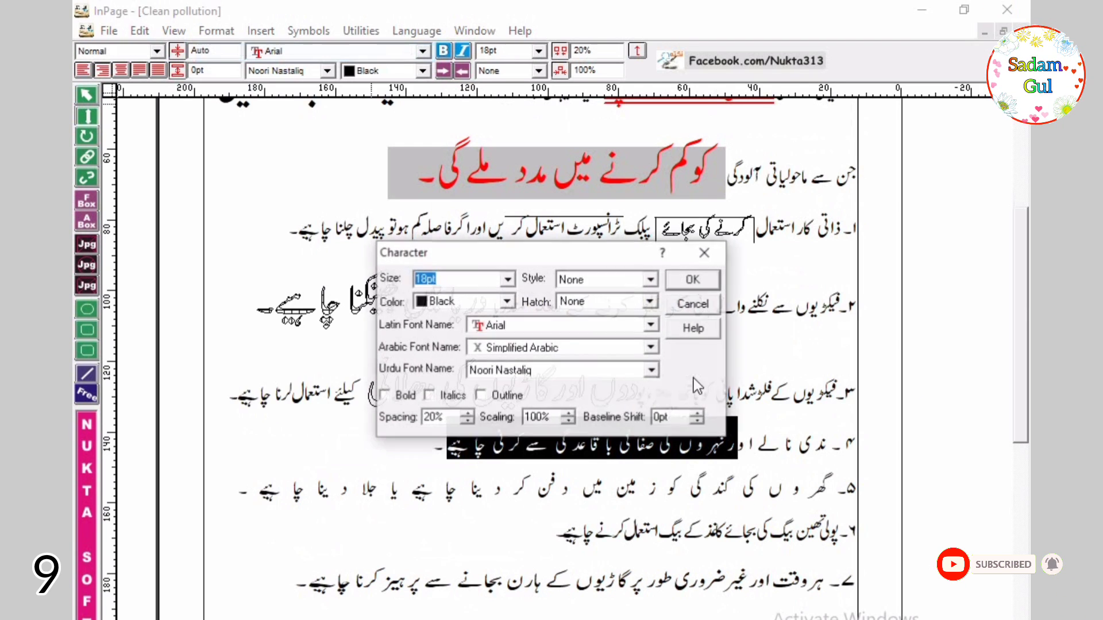
click(706, 254)
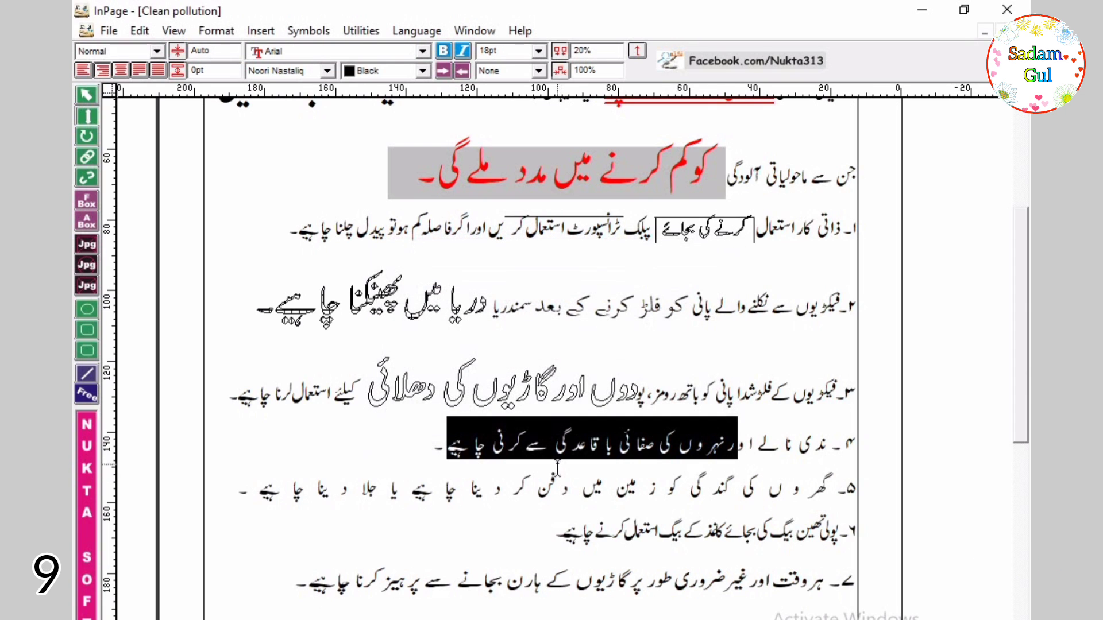
- Bring up the Character settings for the selected text in list item 4 two more times, dismissing them each time
right_click(567, 430)
click(637, 599)
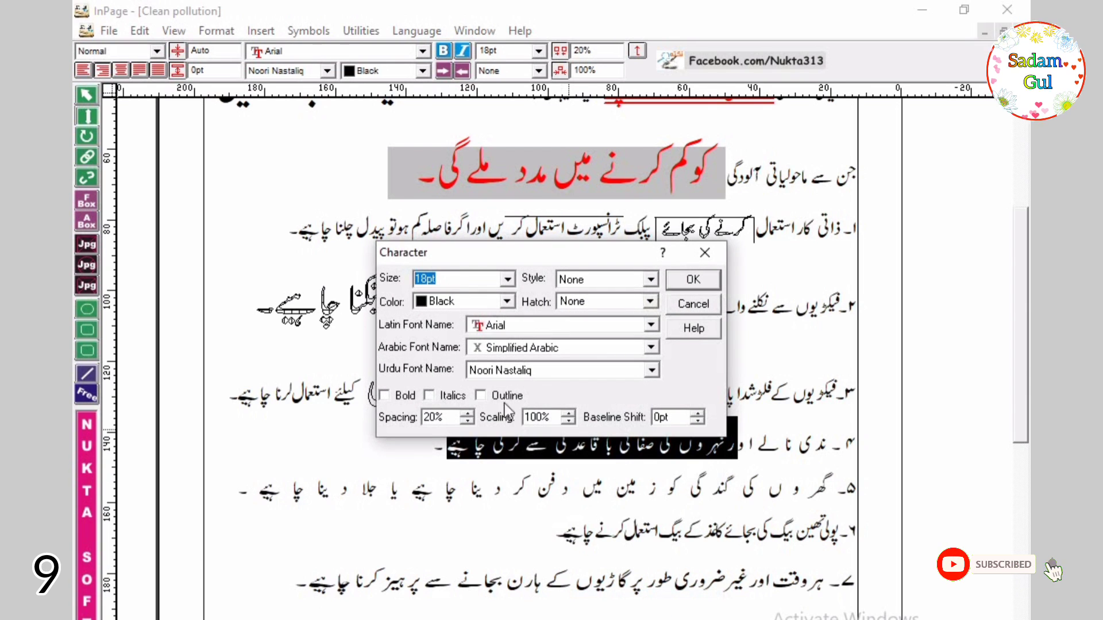
click(718, 255)
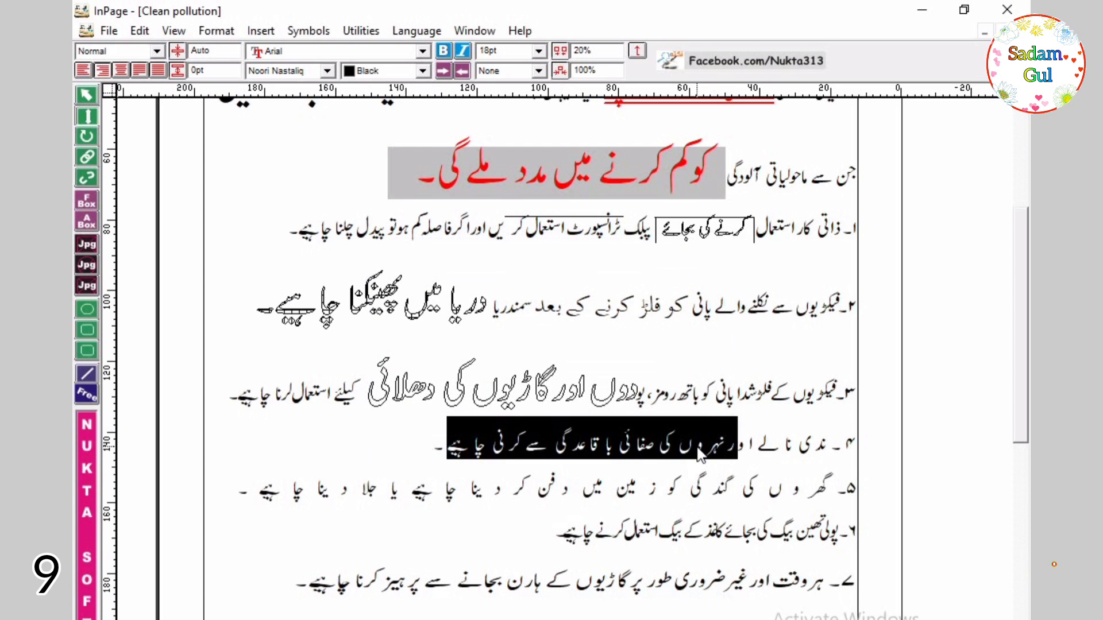
key(F9)
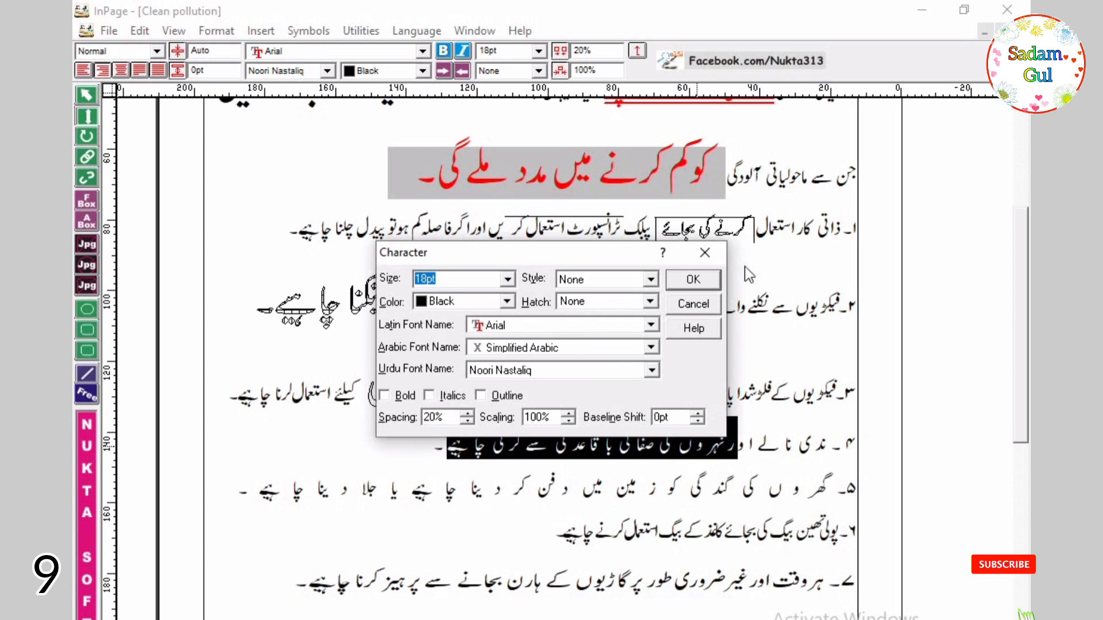
click(696, 254)
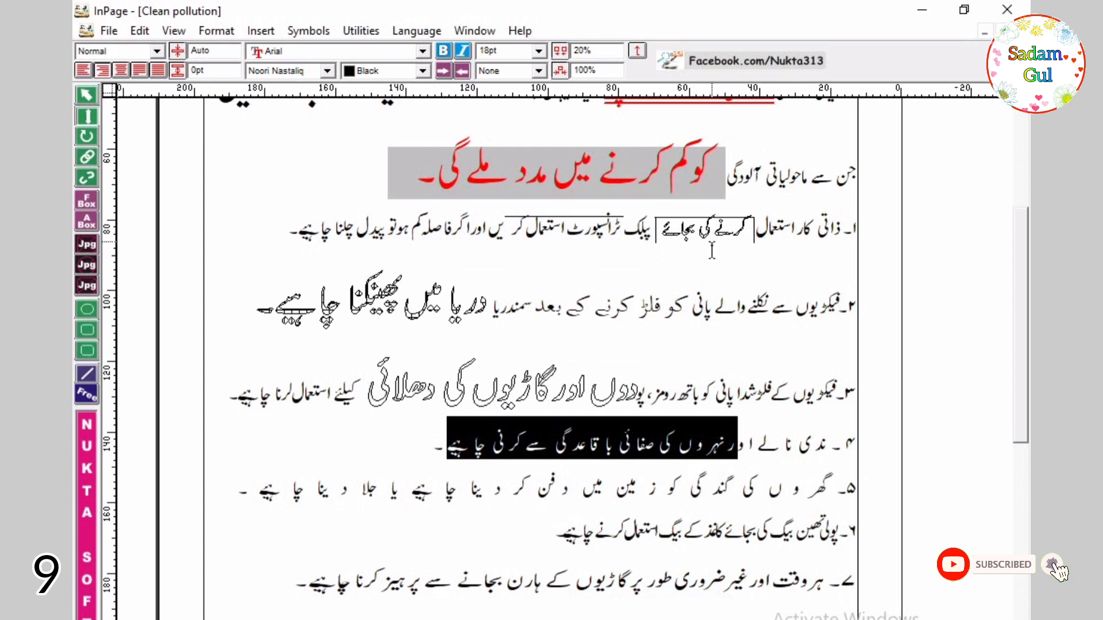